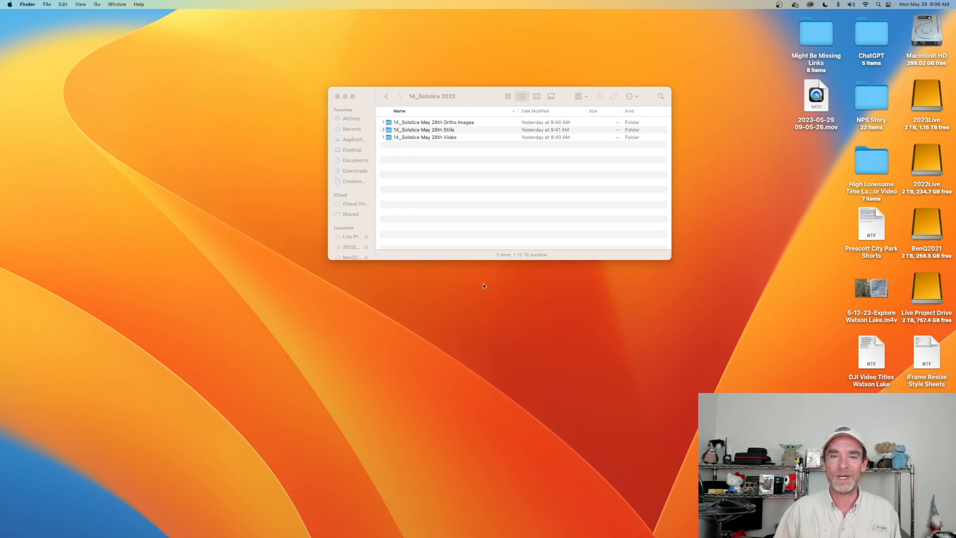
# - Switch to Chrome, look over the Solstice Ridge 2 Project page's site visits, and minimize the browser window
pyautogui.moveTo(656, 536)
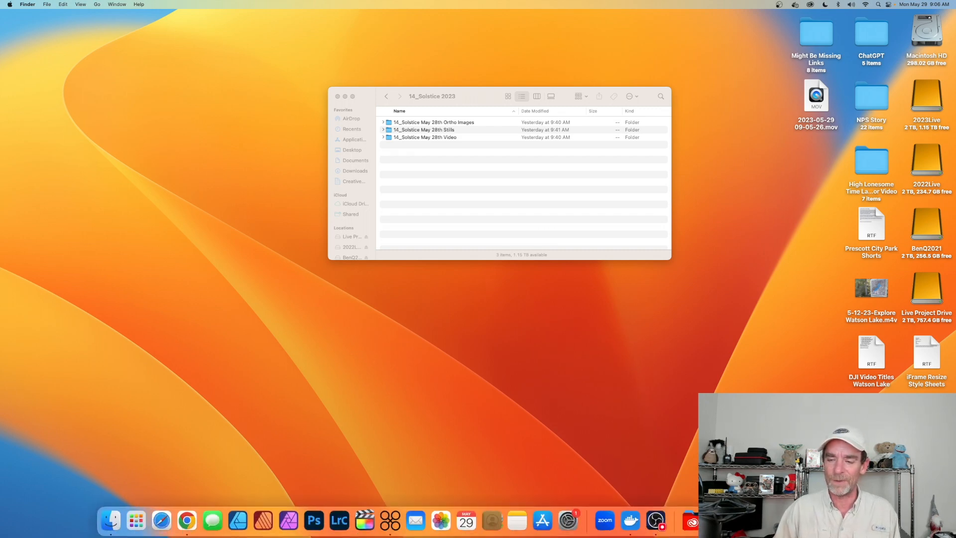
pyautogui.click(794, 521)
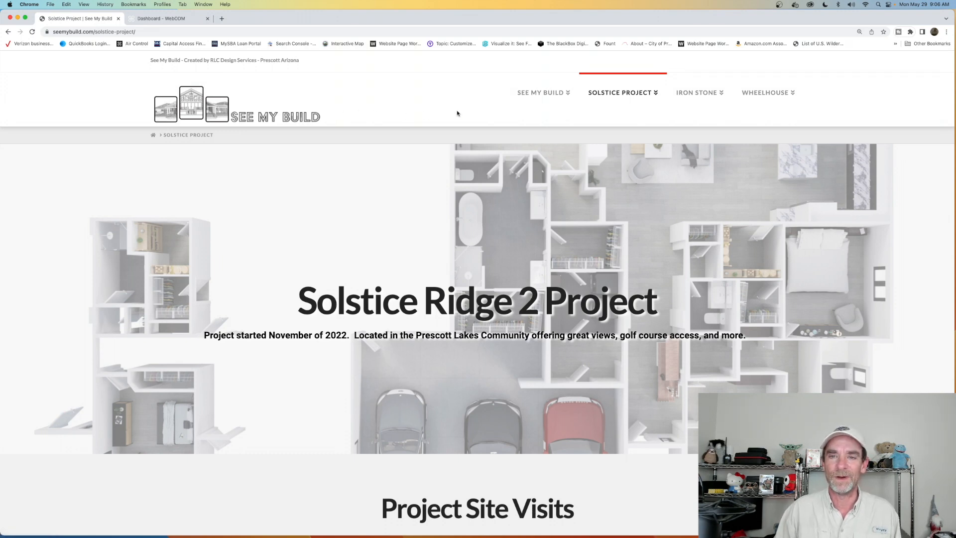
pyautogui.moveTo(619, 106)
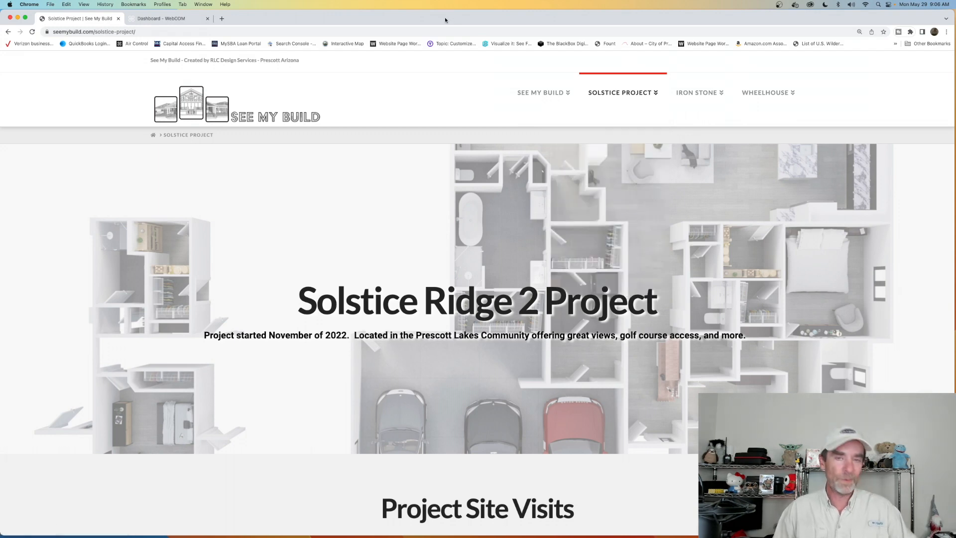
pyautogui.scroll(-10, 304, 201)
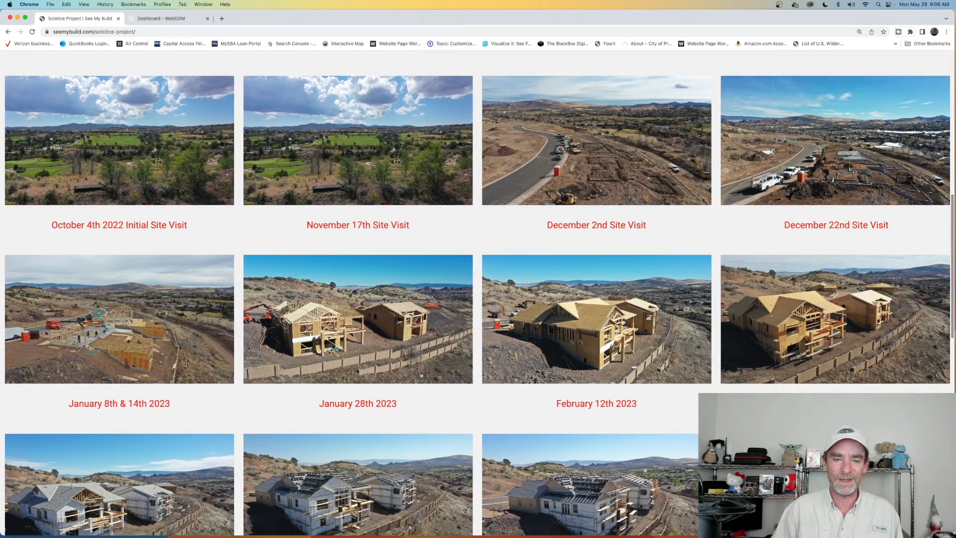
pyautogui.scroll(10, 623, 355)
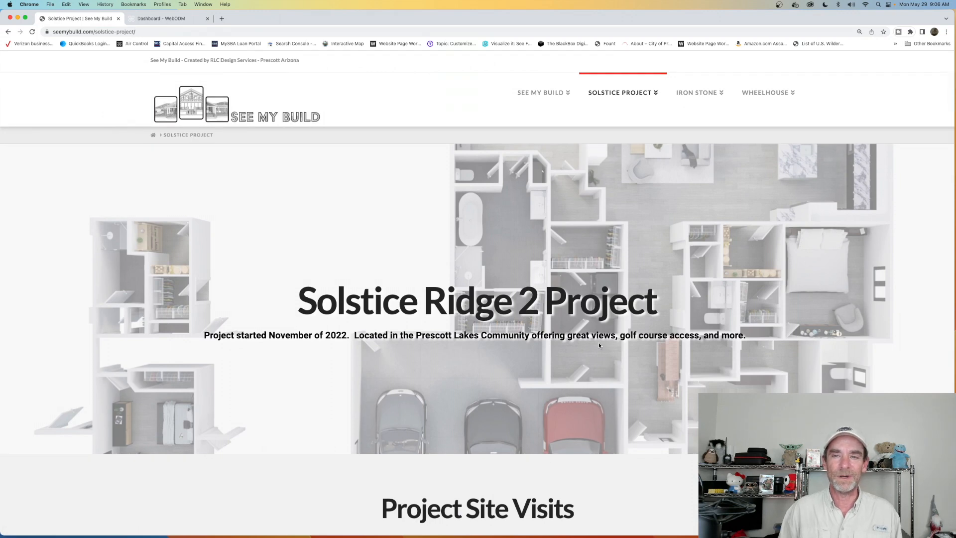
pyautogui.click(17, 19)
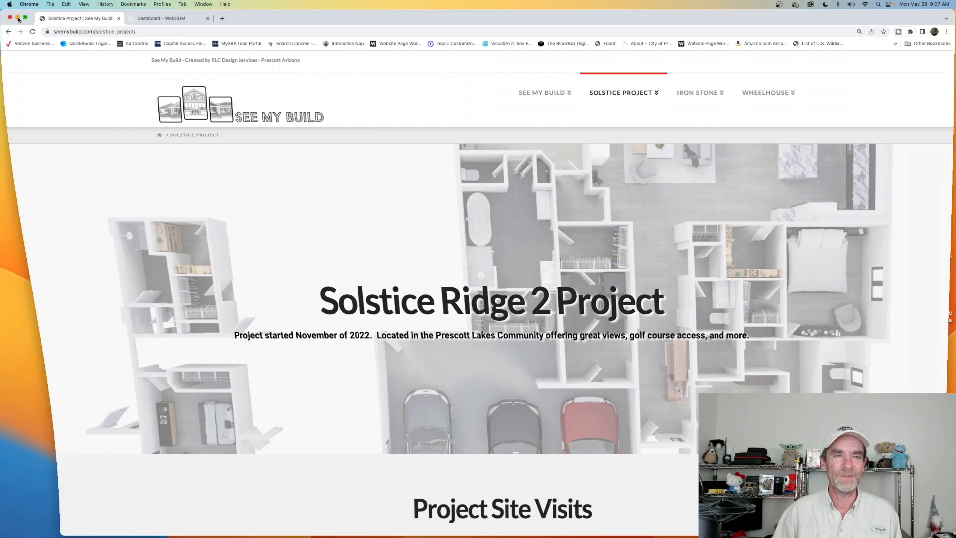
# - Look through the images in the 14_Solstice May 28th Ortho Images folder and return to the 14_Solstice 2023 folder
pyautogui.moveTo(490, 96); pyautogui.dragTo(487, 73)
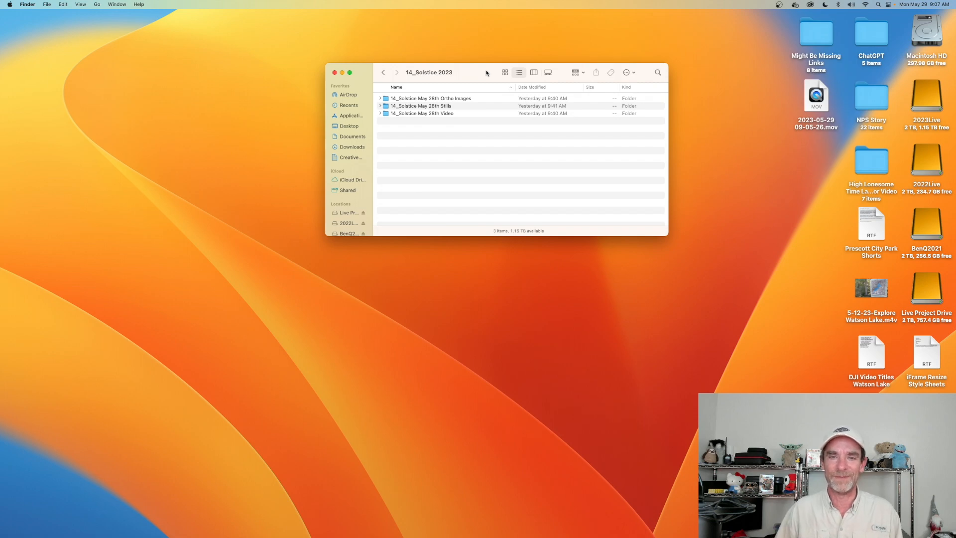
pyautogui.doubleClick(458, 100)
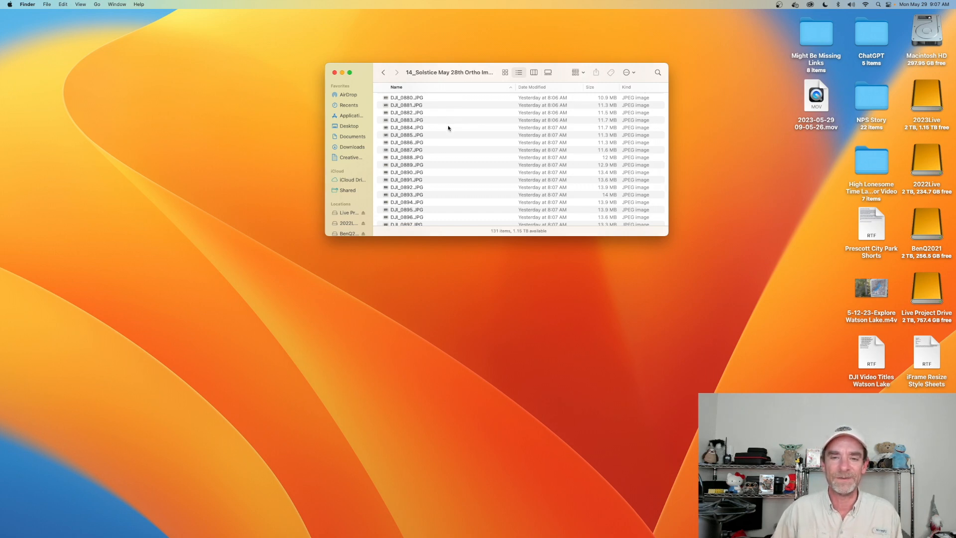
pyautogui.scroll(-3, 449, 128)
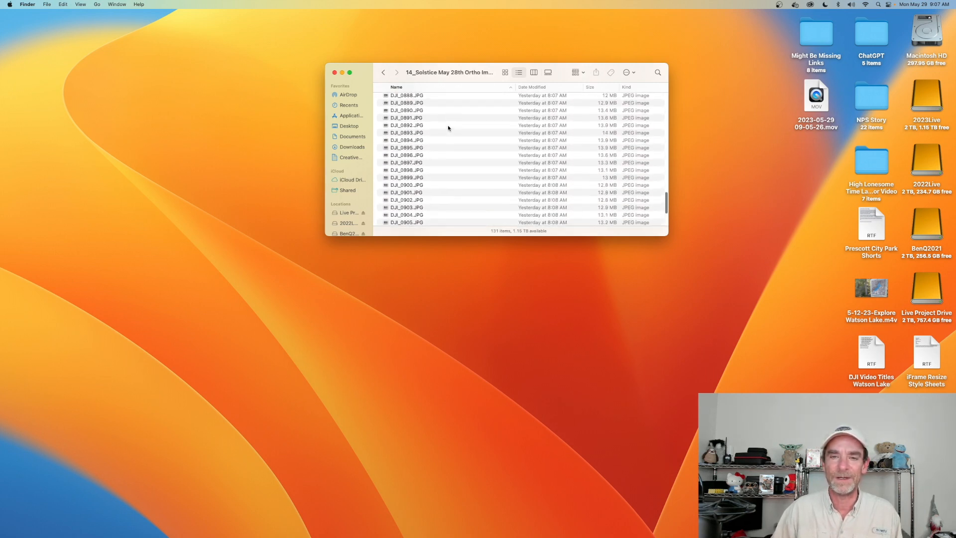
pyautogui.scroll(15, 449, 128)
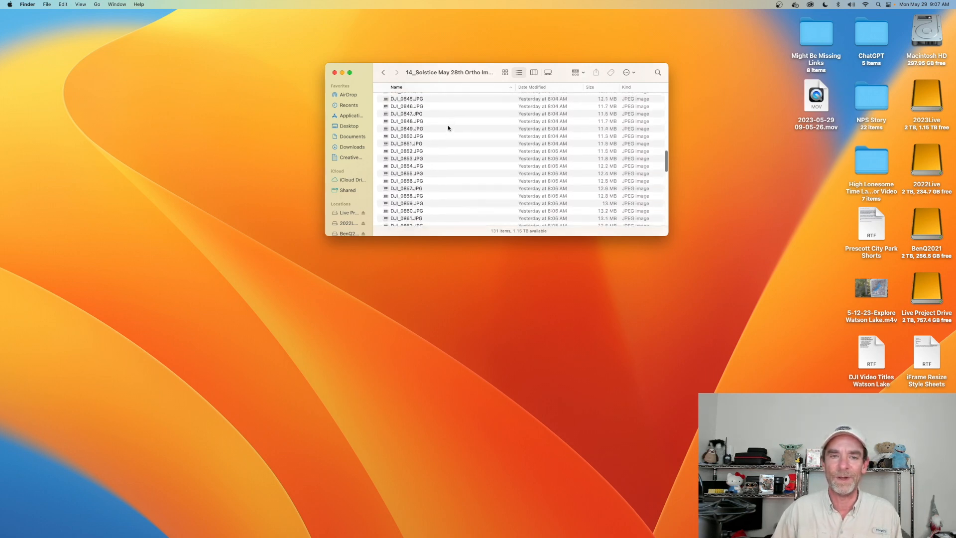
pyautogui.click(383, 75)
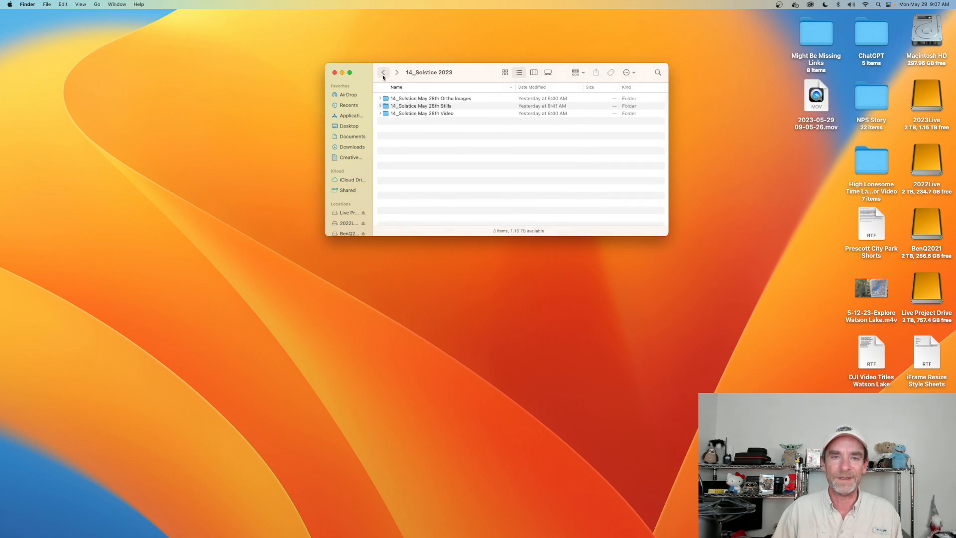
# - Review the contents of the 14_Solstice May 28th Video and Stills folders, returning to the parent folder after each
pyautogui.doubleClick(455, 113)
pyautogui.click(410, 100)
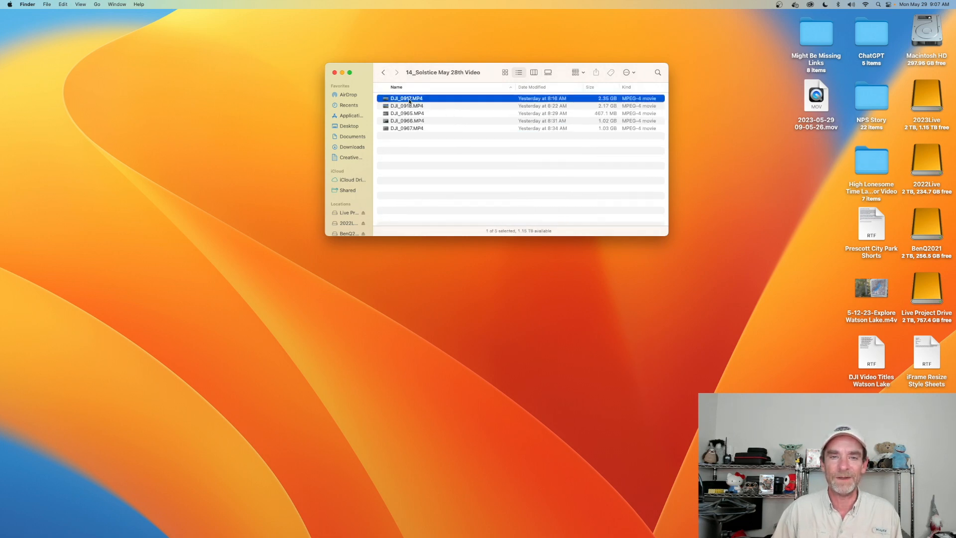
pyautogui.click(414, 107)
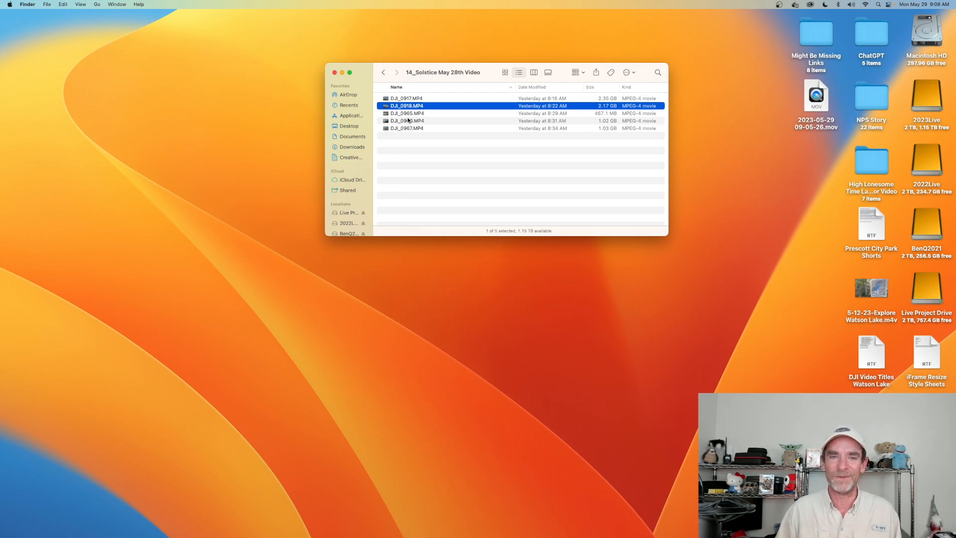
pyautogui.click(383, 72)
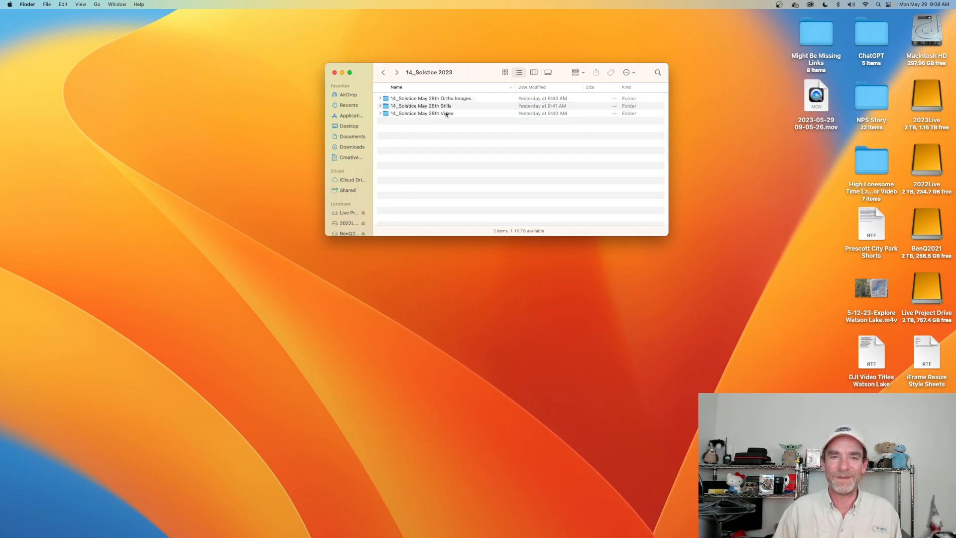
pyautogui.doubleClick(452, 106)
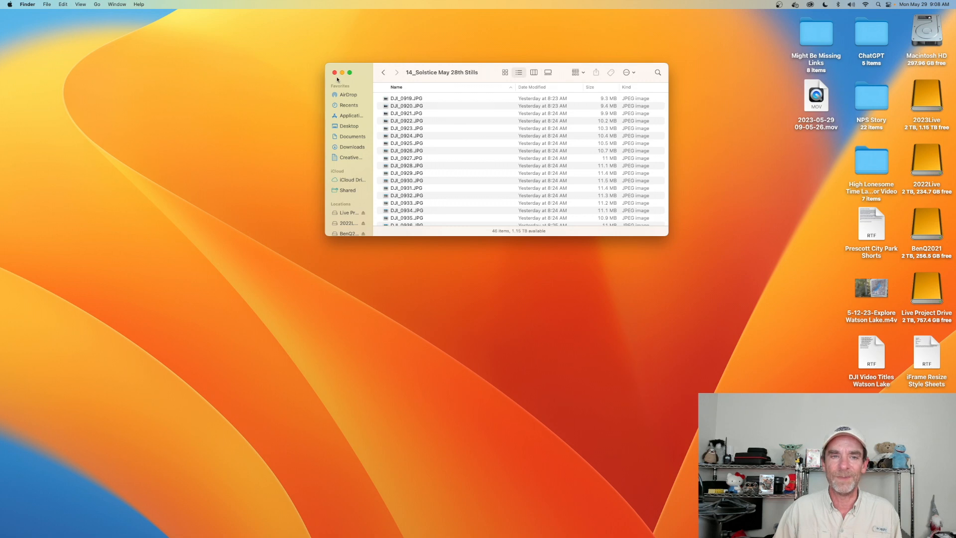
pyautogui.click(383, 76)
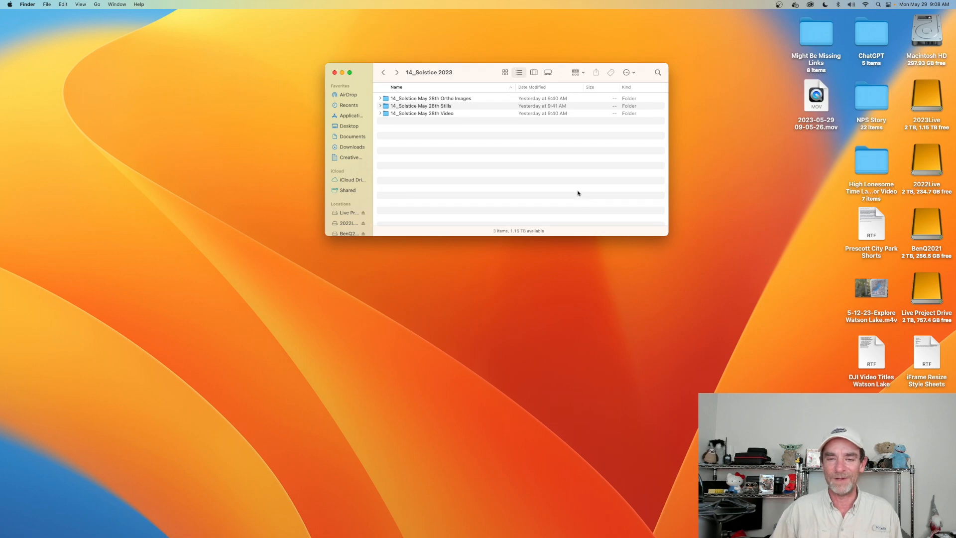
# - Switch to Chrome, try to load the Solstice Project May 17th 2023 page, and return to the main project page
pyautogui.moveTo(701, 537)
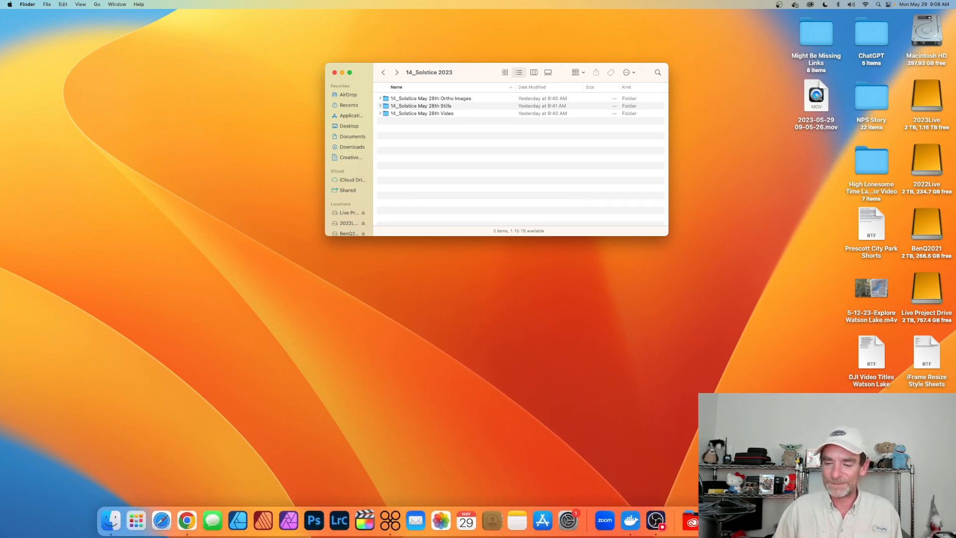
pyautogui.click(817, 521)
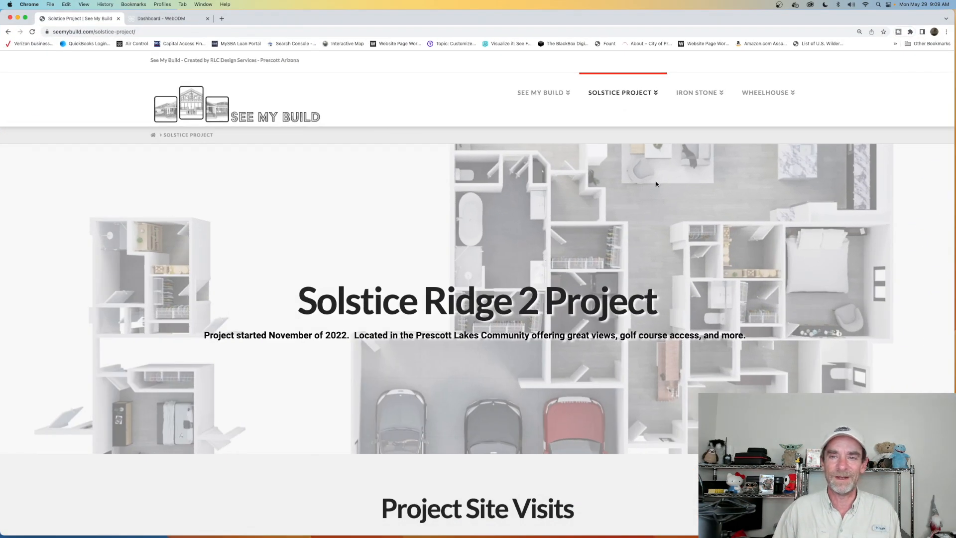
pyautogui.moveTo(640, 93)
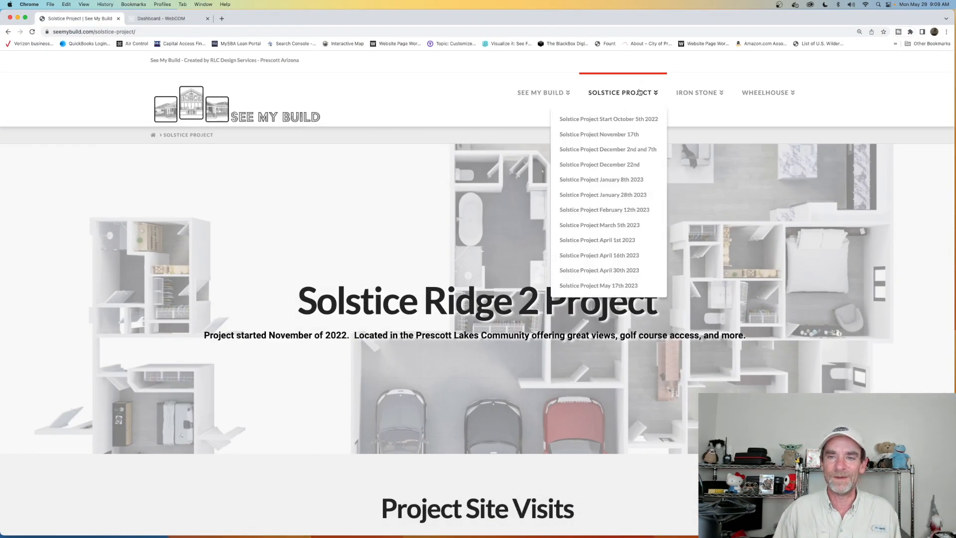
pyautogui.click(617, 285)
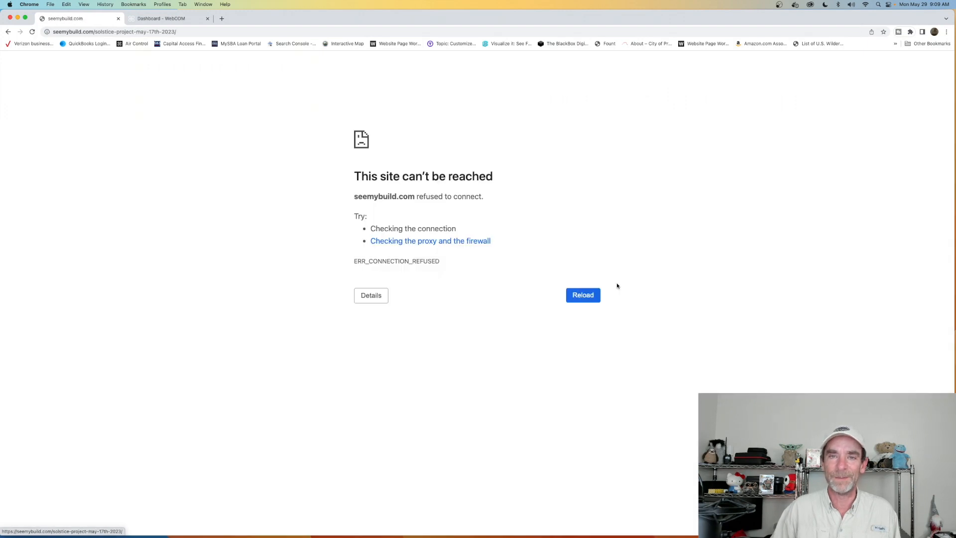
pyautogui.click(582, 297)
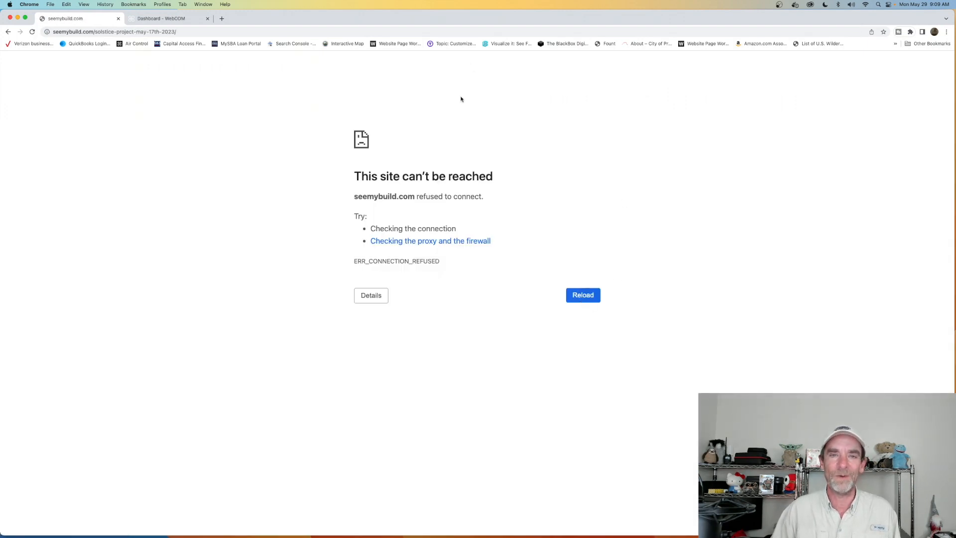
pyautogui.click(8, 32)
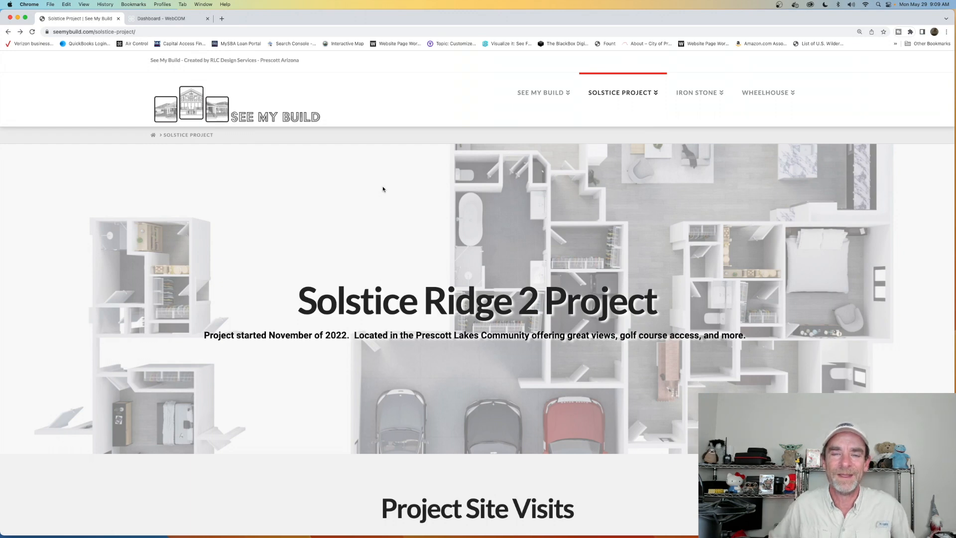
# - Show the tasks of the 14_Solstice May 28th 2023 and 13_Solstice May 17th 2023 projects in the WebODM dashboard
pyautogui.click(159, 20)
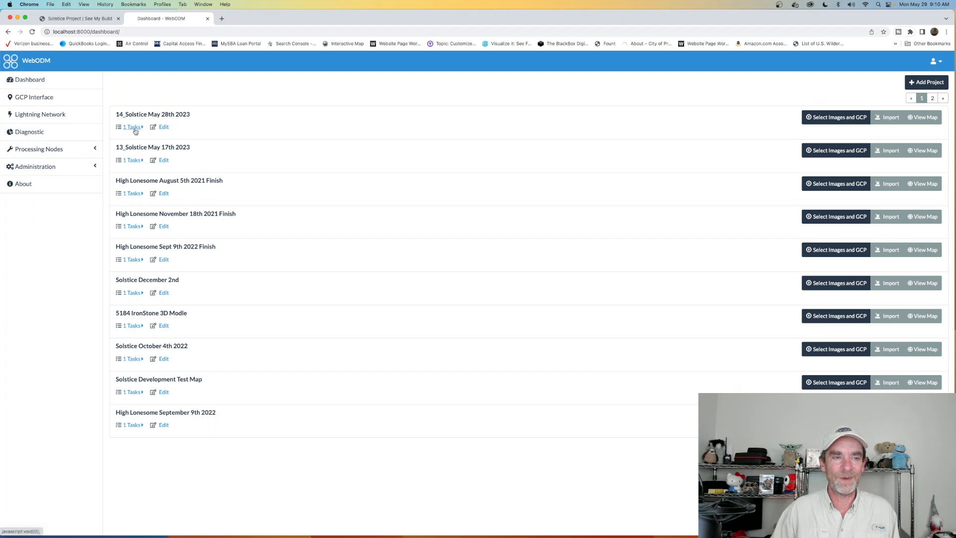
pyautogui.click(133, 128)
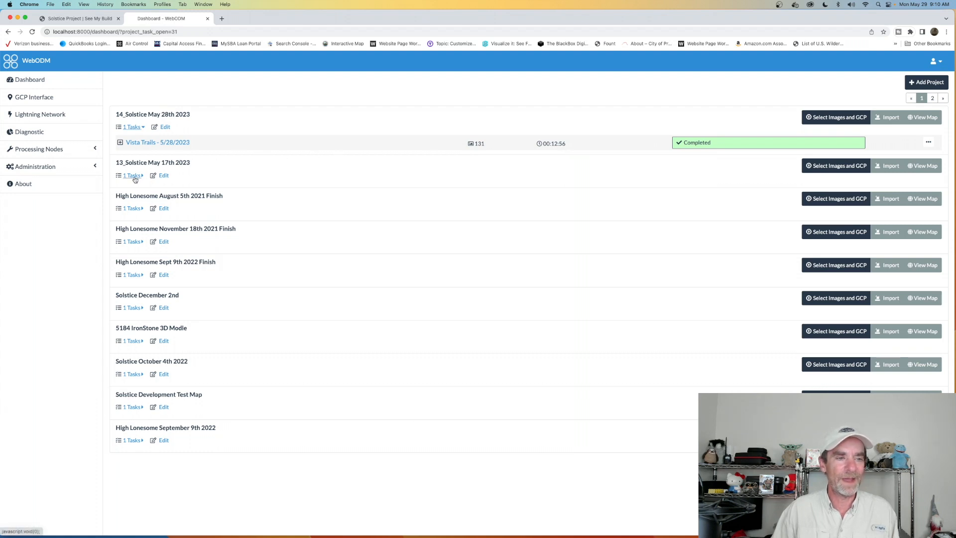
pyautogui.click(133, 176)
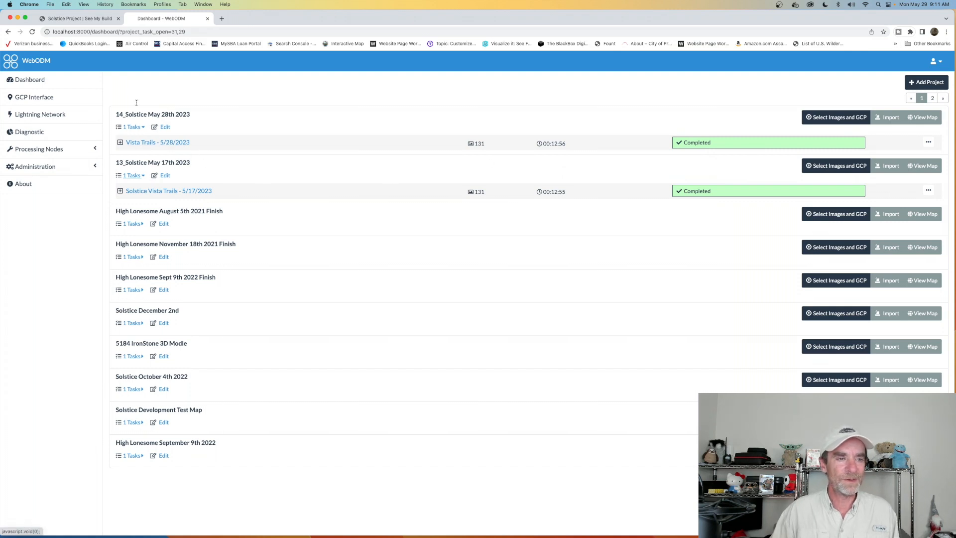
# - Expand the 5/28/2023 and 5/17/2023 Vista Trails tasks and view the downloadable assets of each
pyautogui.click(146, 143)
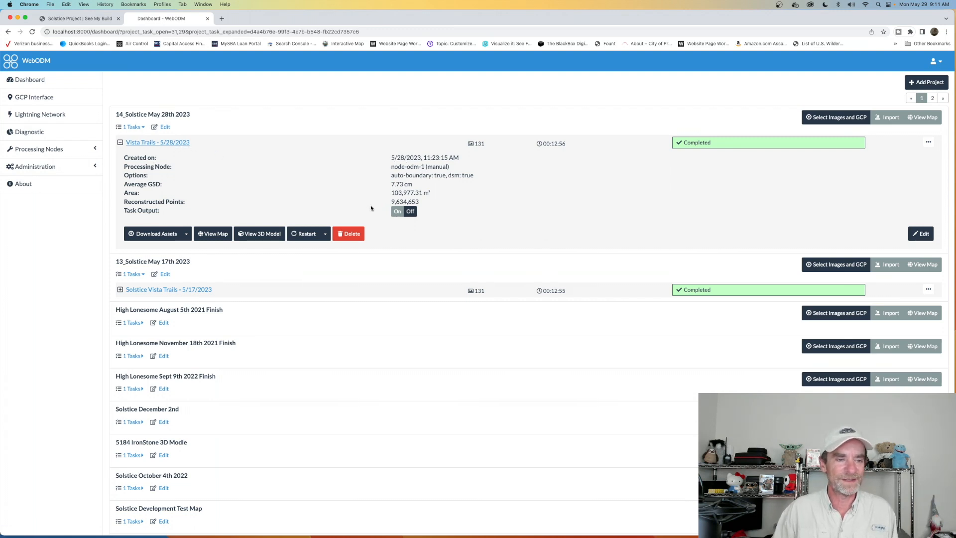
pyautogui.click(186, 234)
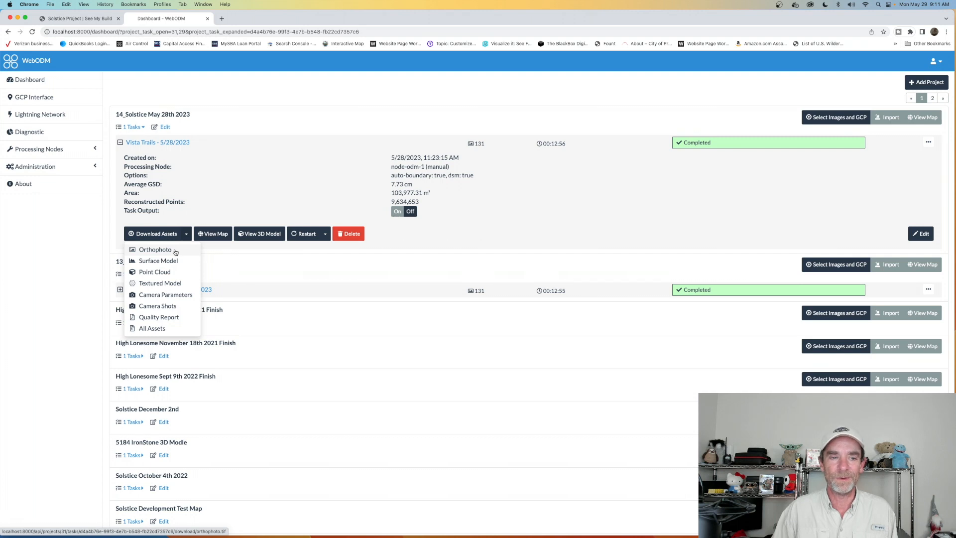
pyautogui.click(273, 158)
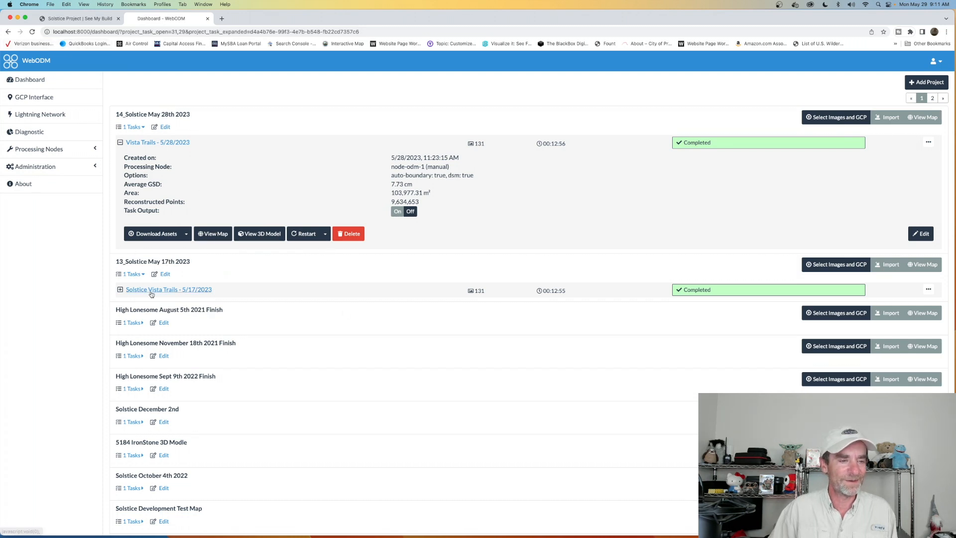
pyautogui.click(152, 291)
pyautogui.click(187, 381)
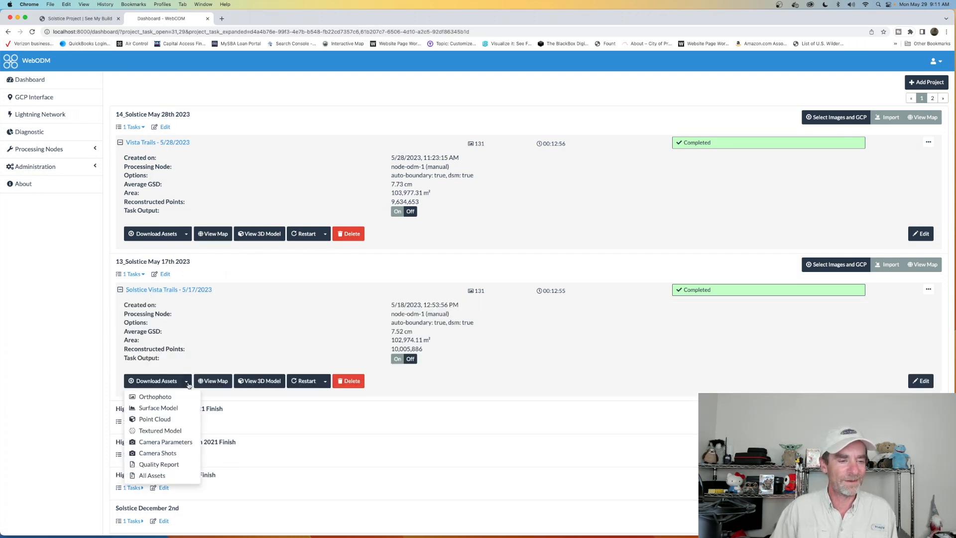
pyautogui.click(257, 107)
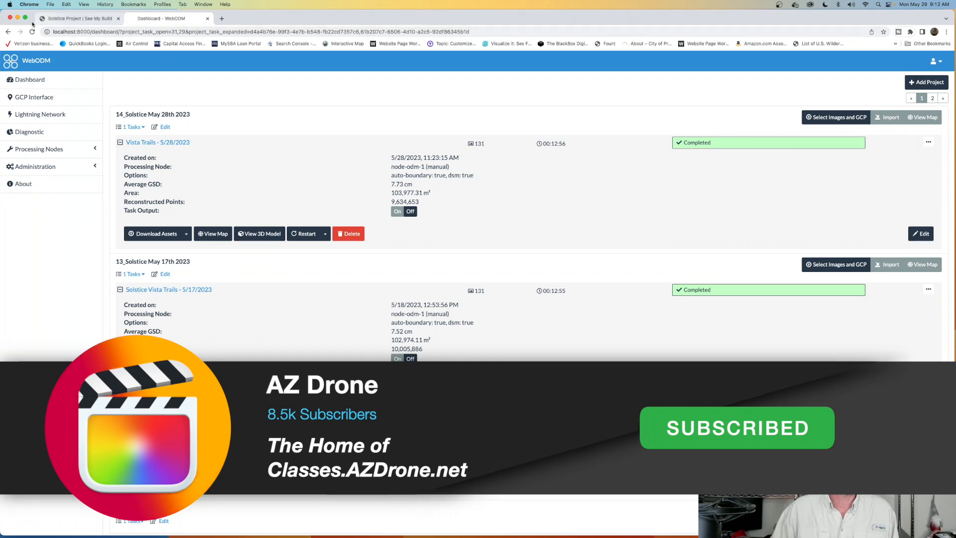
# - Minimize the browser, open the Might Be Missing Links folder on the desktop, and select Vista-Trails-5-28-2023-orthophoto.tif
pyautogui.click(17, 17)
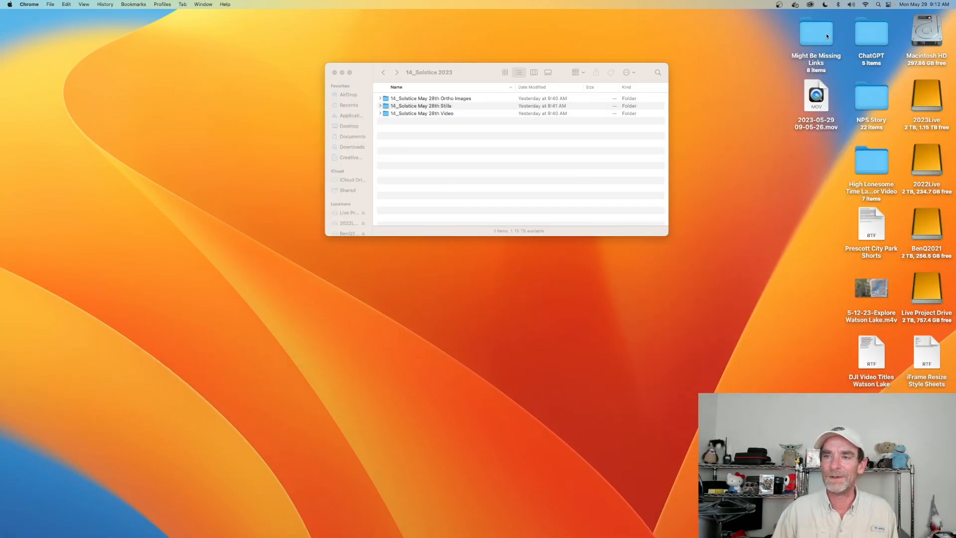
pyautogui.doubleClick(827, 32)
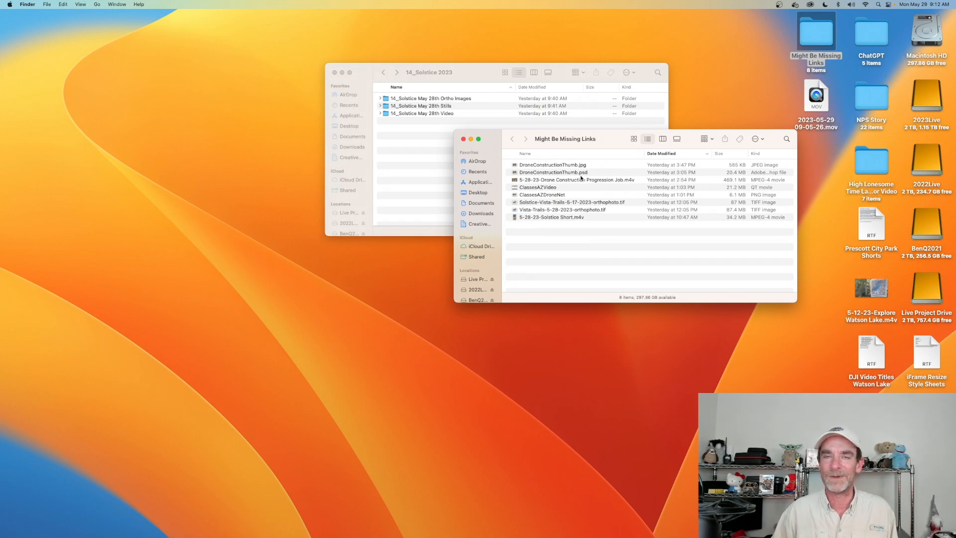
pyautogui.click(562, 211)
# - Rename Solstice-Vista-Trails-5-17-2023-orthophoto.tif as Solstice 5-17.tif
pyautogui.click(560, 203)
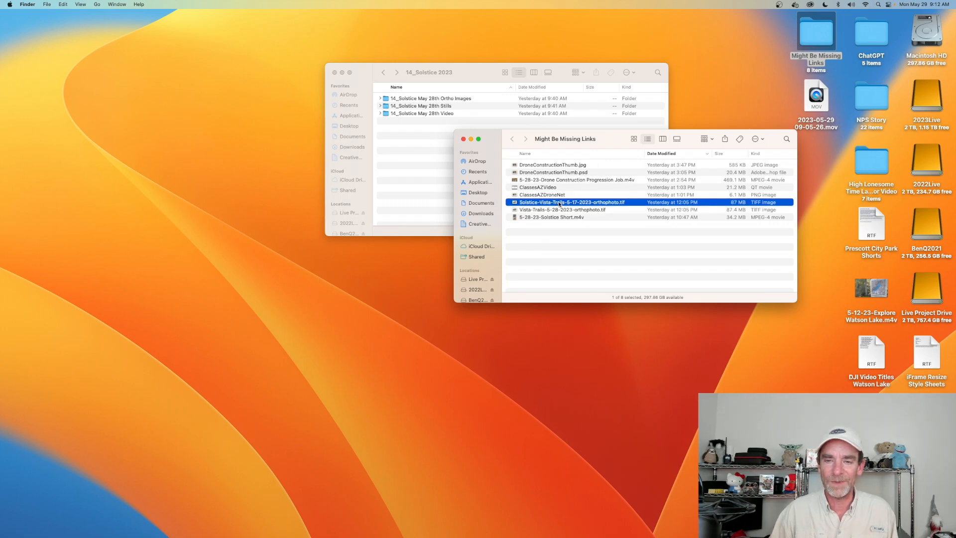
pyautogui.click(564, 203)
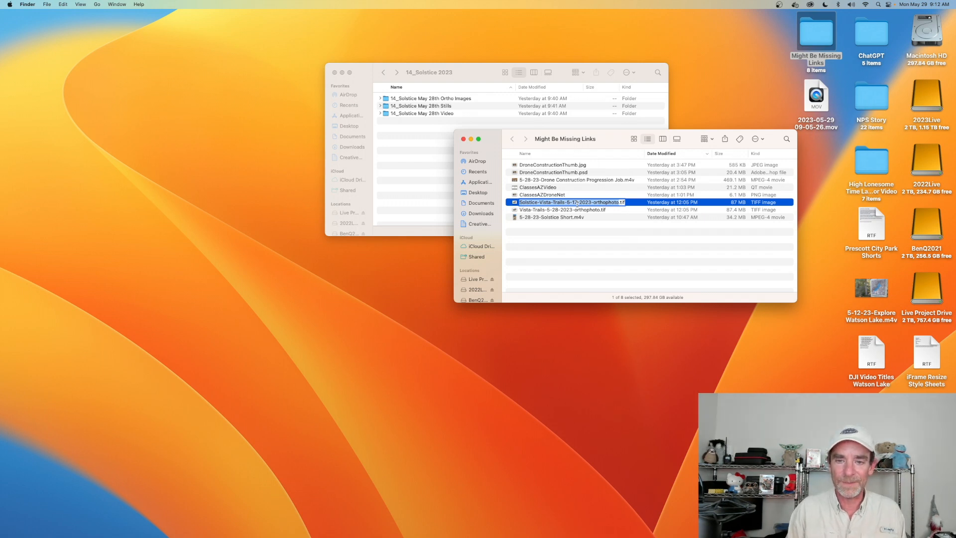
pyautogui.write('Solstice')
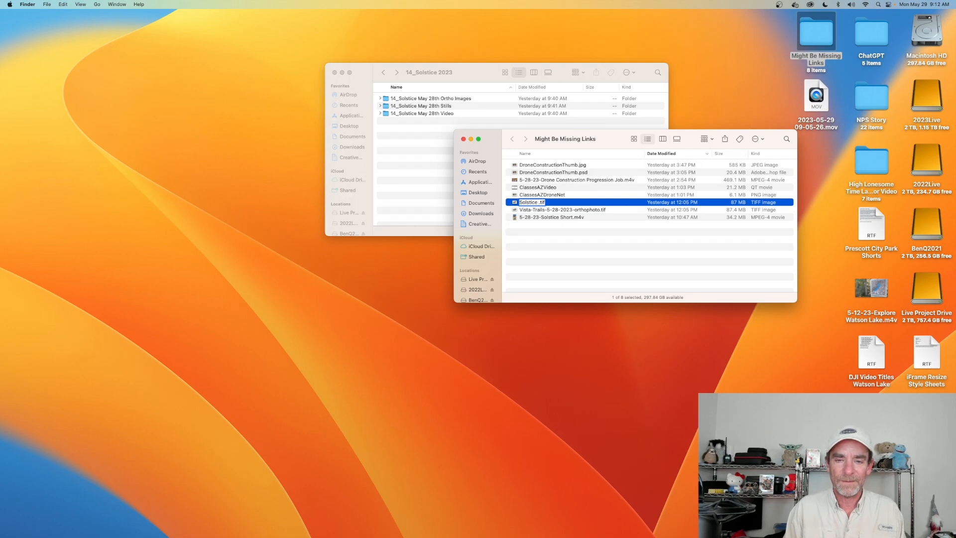
pyautogui.write(' 5-17')
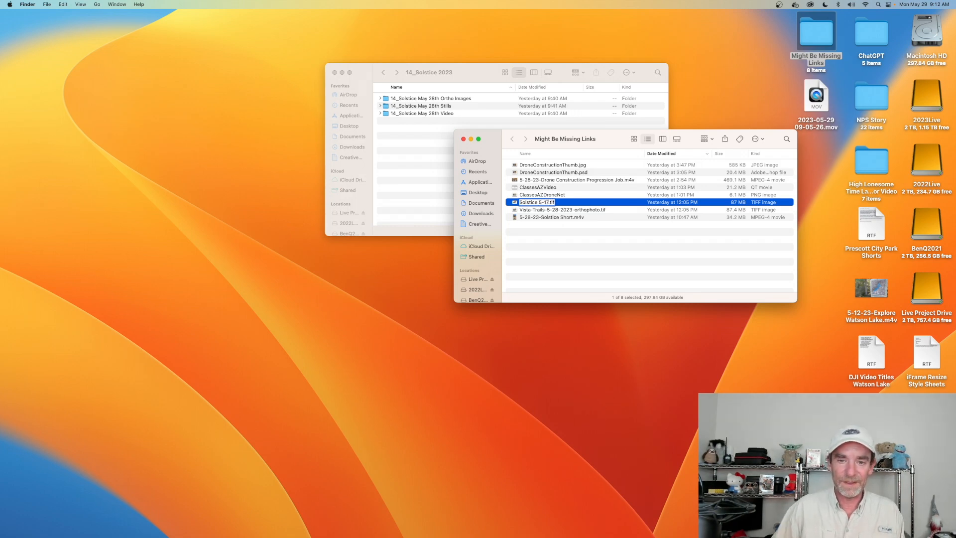
# - Rename Vista-Trails-5-28-2023-orthophoto.tif as Solstice 5-28.tif
pyautogui.click(576, 210)
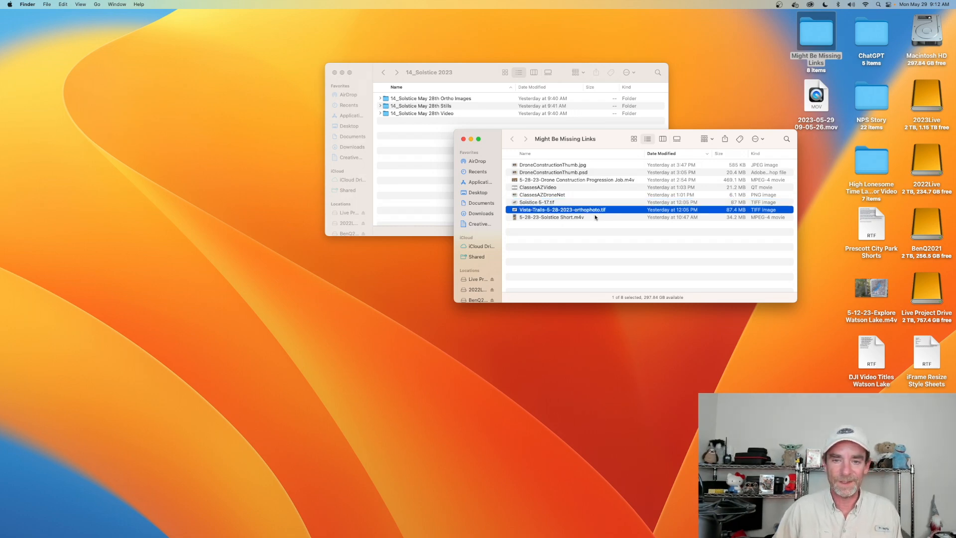
pyautogui.press('Return')
pyautogui.write('Solstice 528')
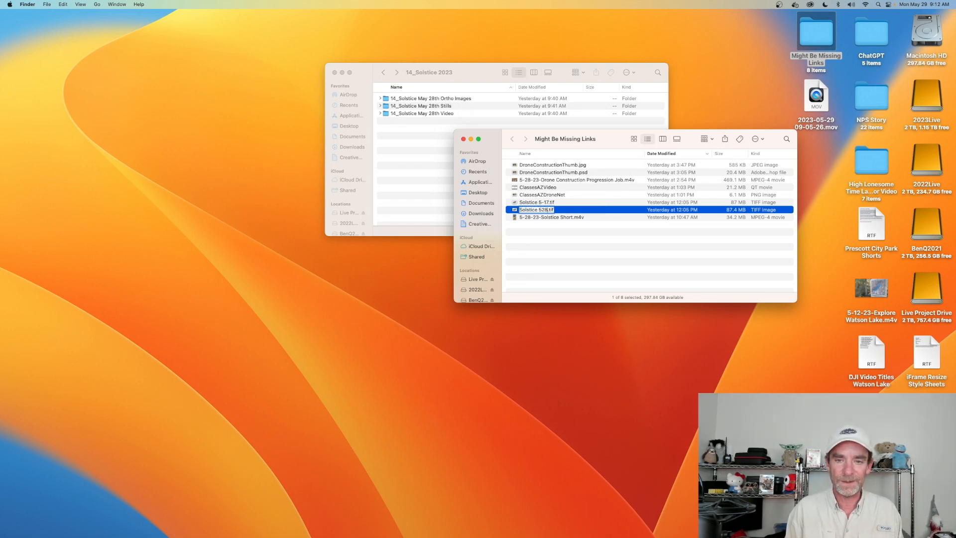
pyautogui.press('BackSpace')
pyautogui.write('-28')
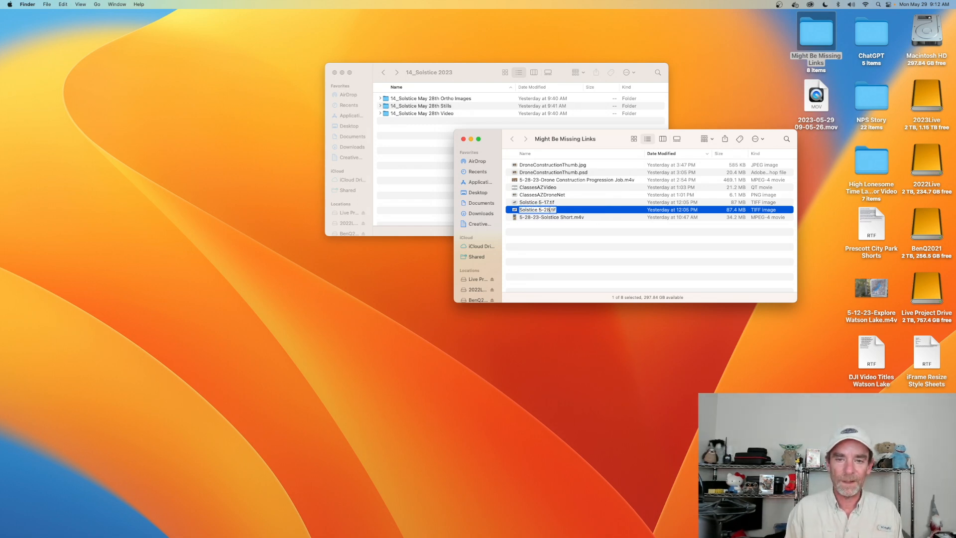
pyautogui.press('Return')
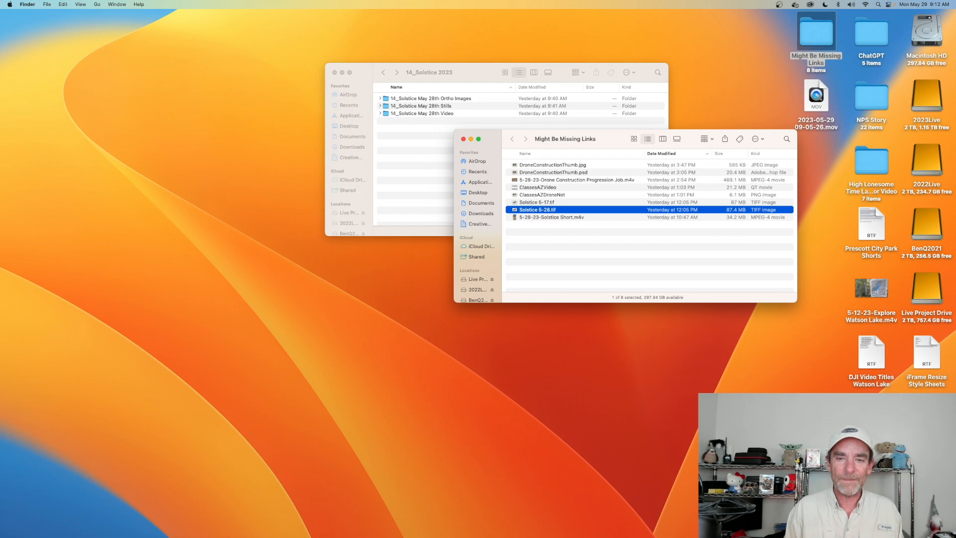
# - View the file information of Solstice 5-28.tif, including its dimensions and preview, and close it
pyautogui.rightClick(567, 213)
pyautogui.click(588, 248)
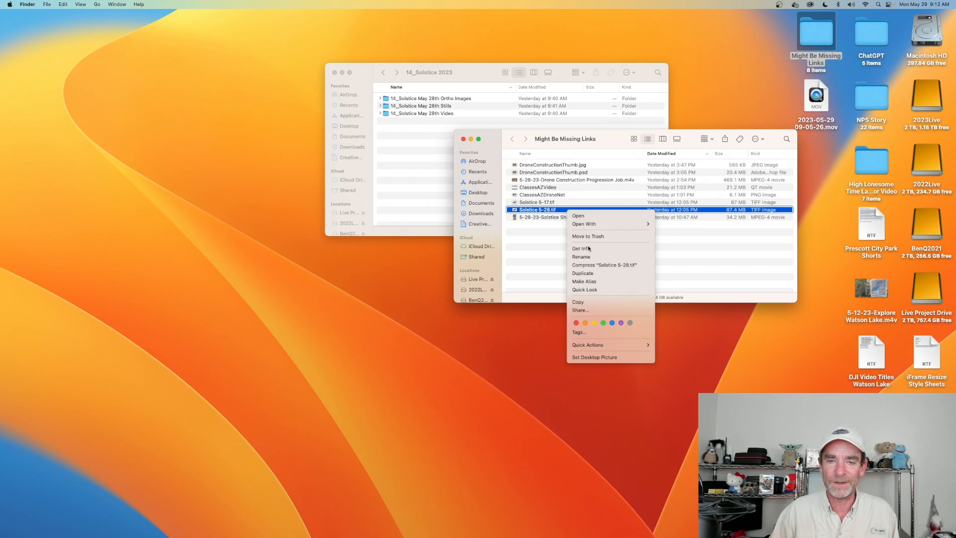
pyautogui.moveTo(74, 17); pyautogui.dragTo(418, 122)
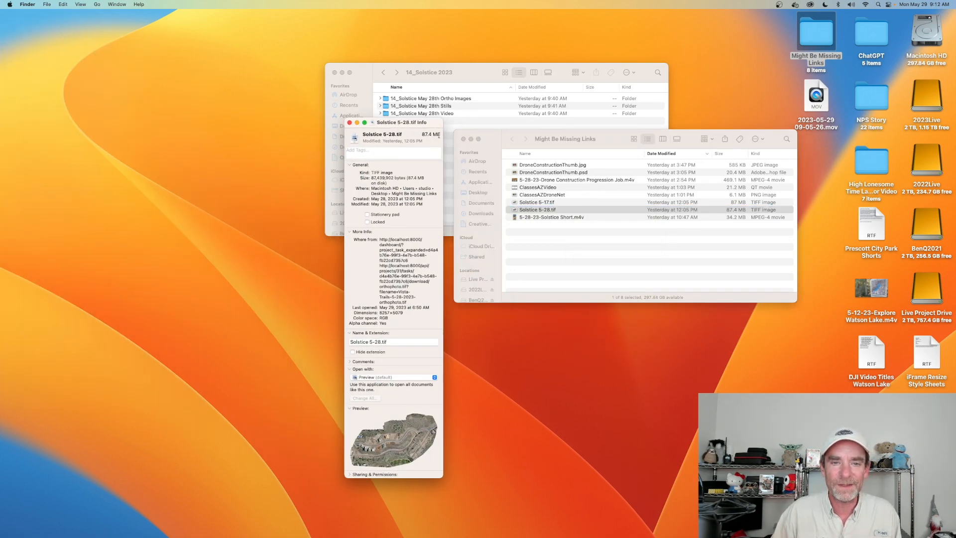
pyautogui.click(350, 123)
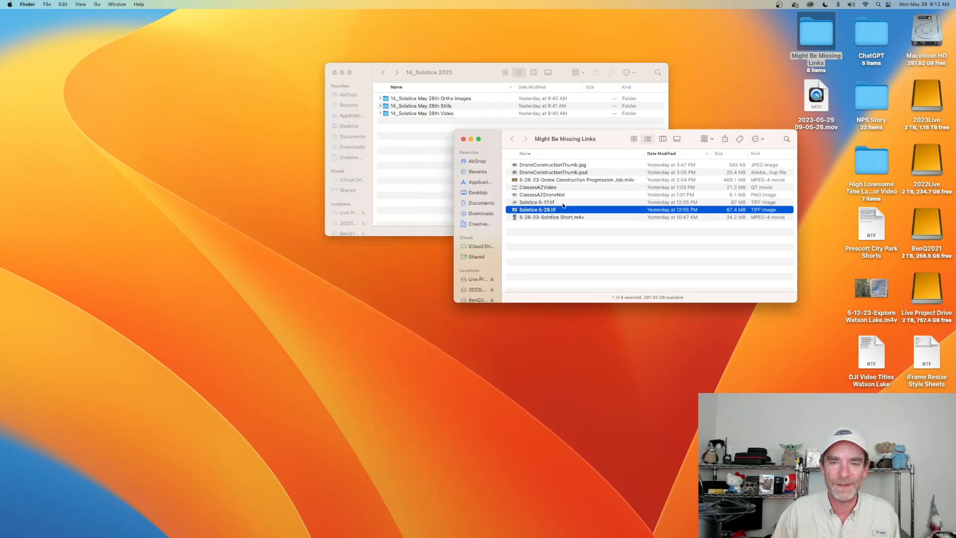
# - View the file information of Solstice 5-17.tif for comparison and close it
pyautogui.click(537, 203)
pyautogui.rightClick(572, 204)
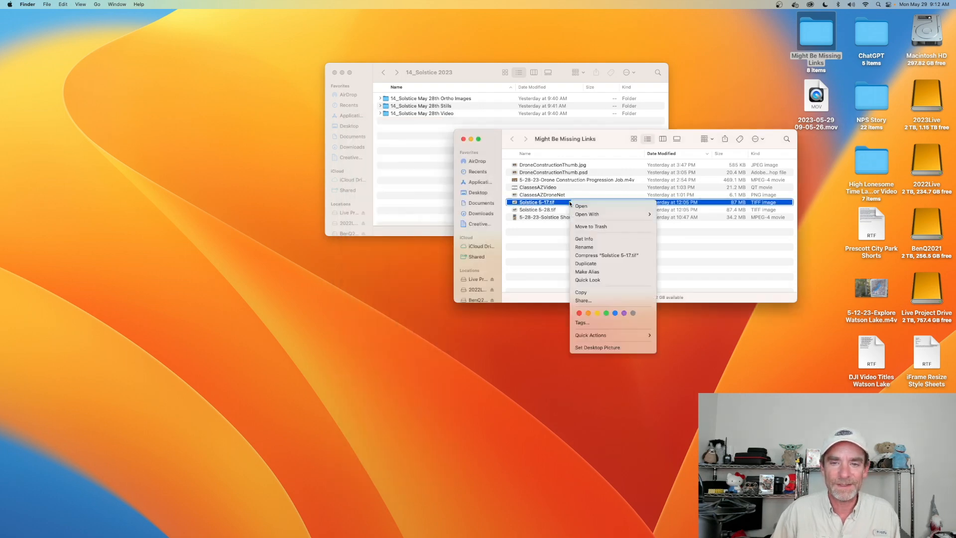
pyautogui.click(594, 239)
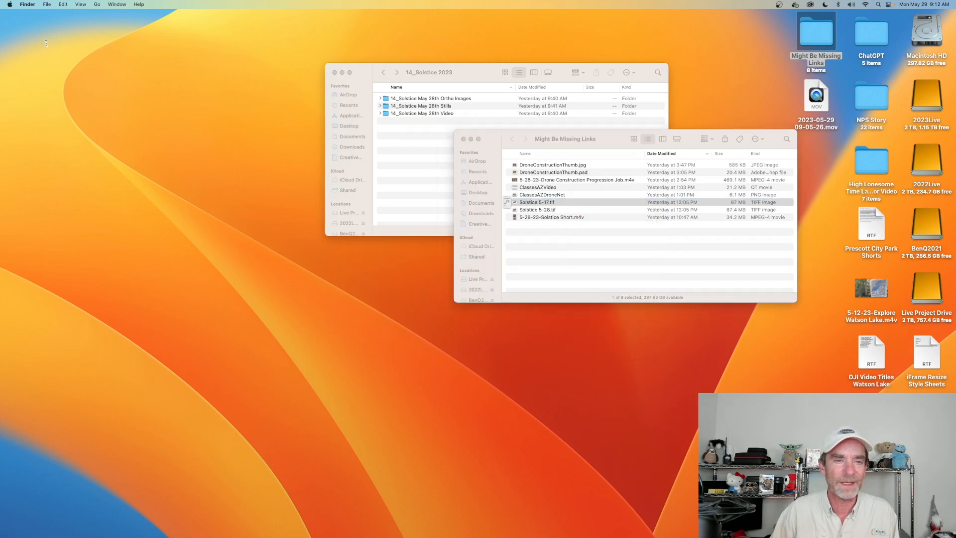
pyautogui.moveTo(47, 17); pyautogui.dragTo(382, 59)
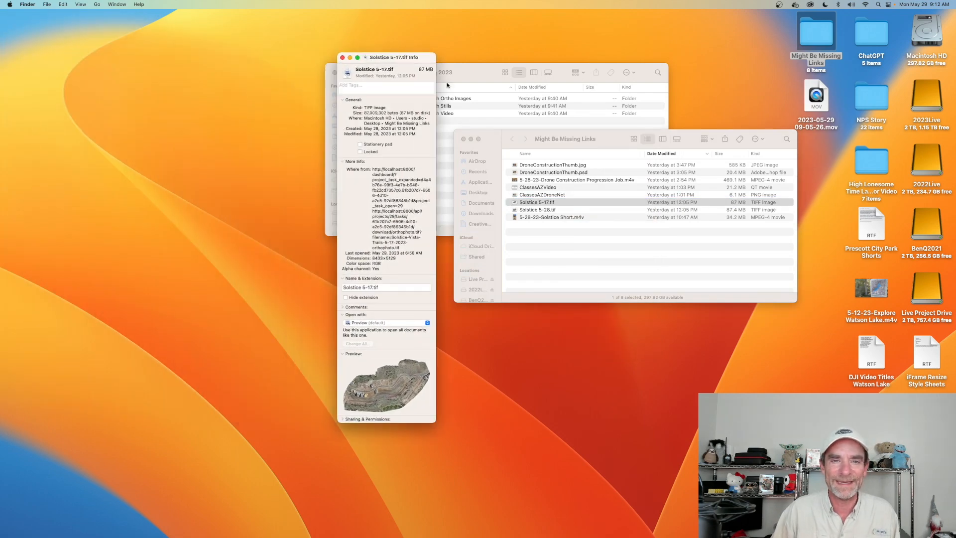
pyautogui.click(342, 57)
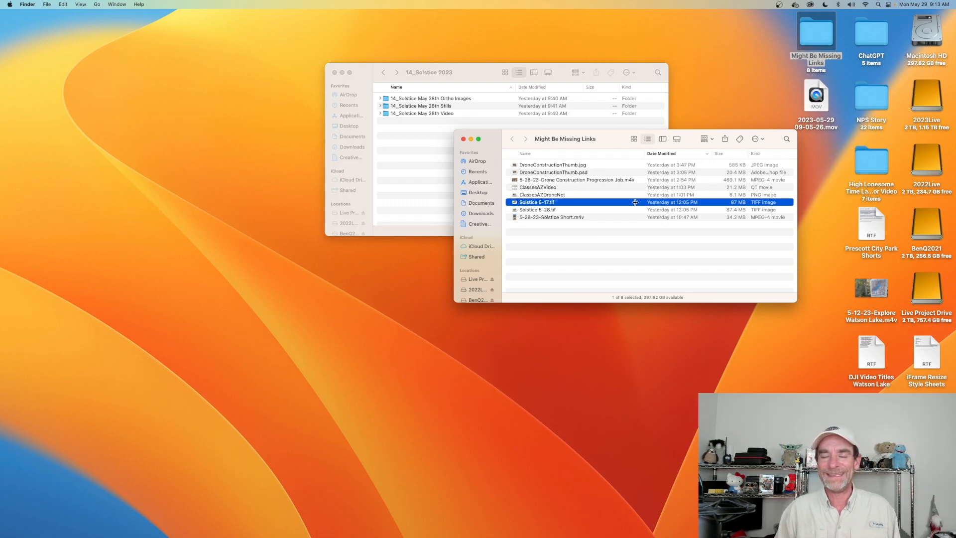
# - Open Solstice 5-17.tif and Solstice 5-28.tif together in Photoshop and rename the 5-28 image's layer as Solstice 5-28
pyautogui.keyDown('shift'); pyautogui.click(557, 210); pyautogui.keyUp('shift')
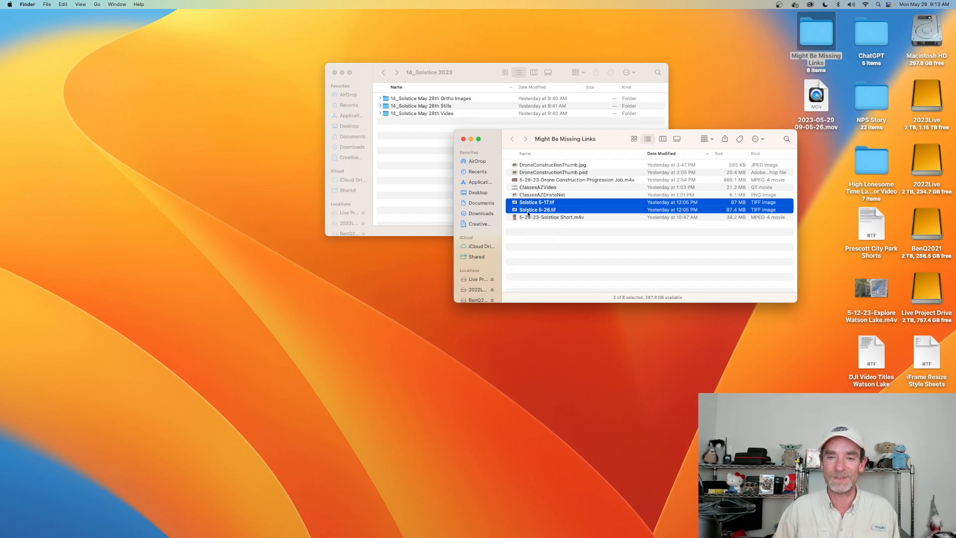
pyautogui.moveTo(550, 210); pyautogui.dragTo(312, 521)
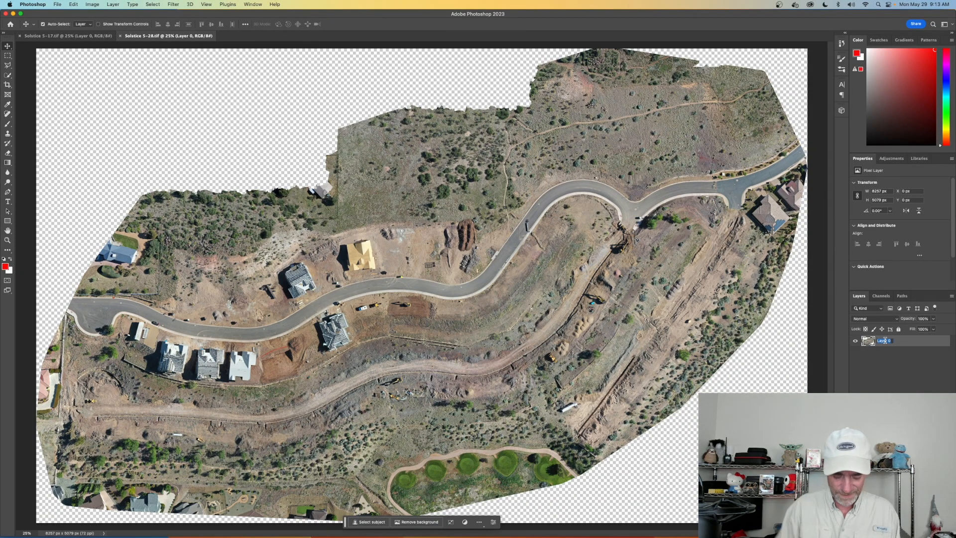
pyautogui.write('Solstic')
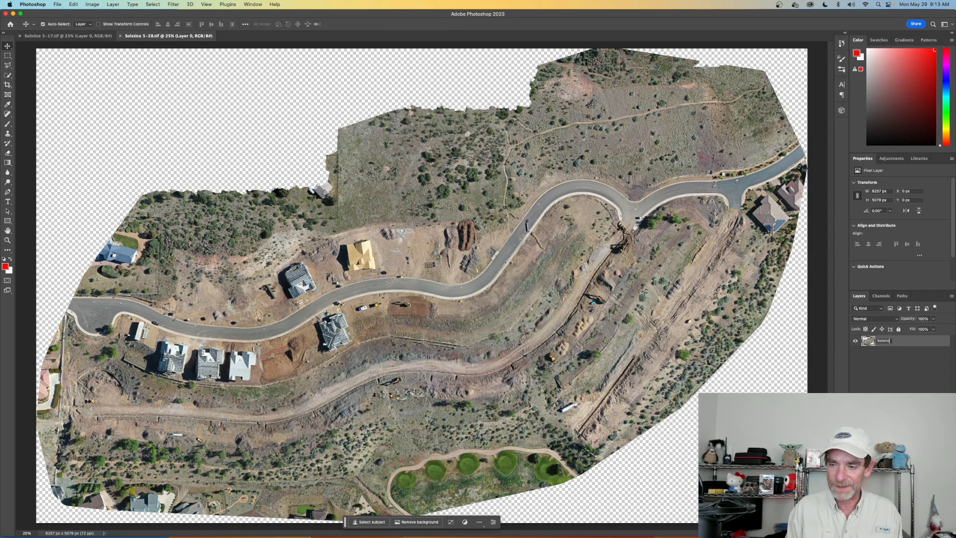
pyautogui.write('e 5-28')
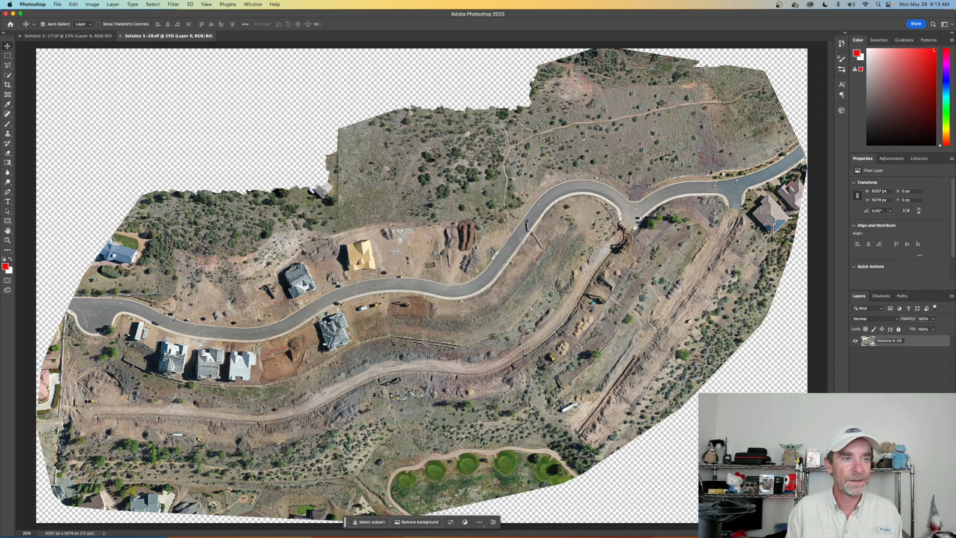
pyautogui.press('Return')
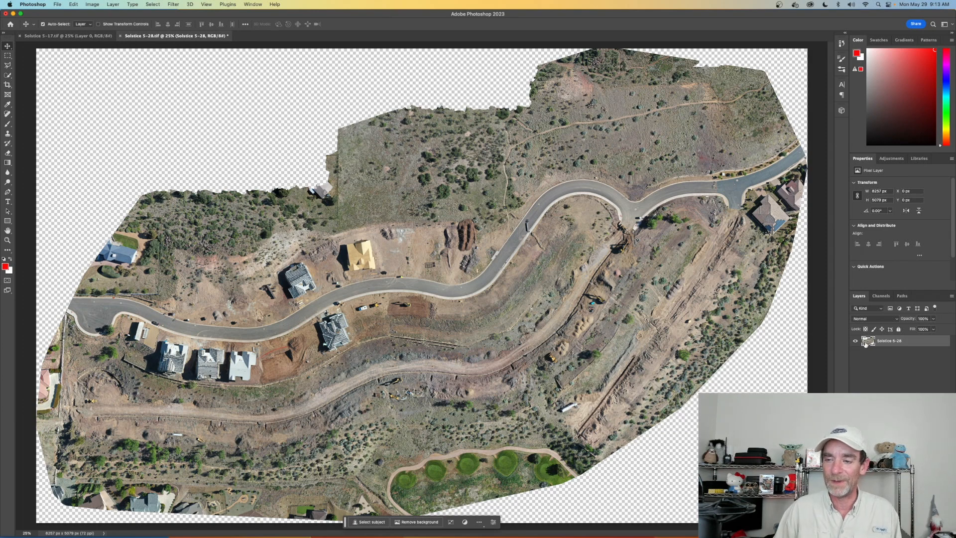
# - Copy the Solstice 5-28 layer into the Solstice 5-17.tif document and rename that document's original layer as Solstice 5-17
pyautogui.moveTo(868, 342); pyautogui.dragTo(420, 290)
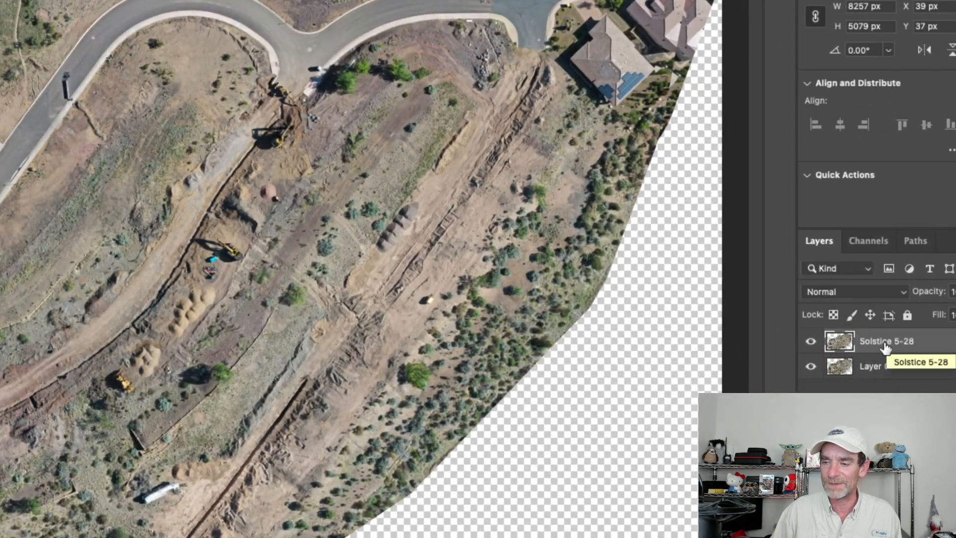
pyautogui.doubleClick(871, 368)
pyautogui.write('So')
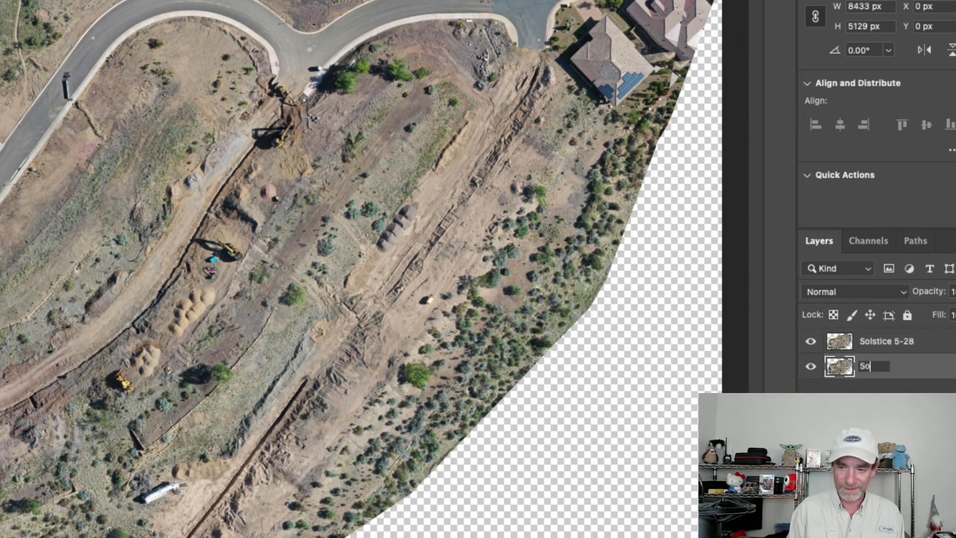
pyautogui.write('lstice 5-1')
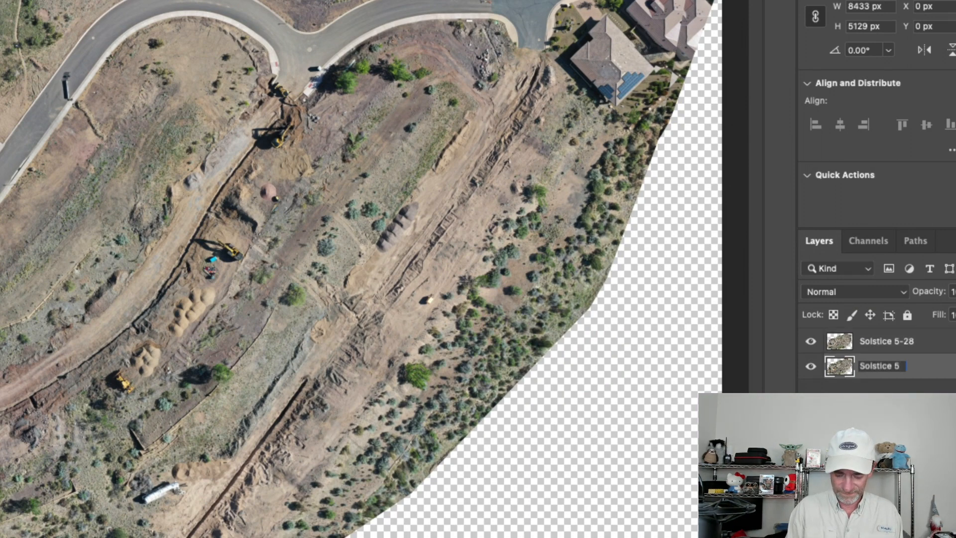
pyautogui.write('7')
pyautogui.press('Return')
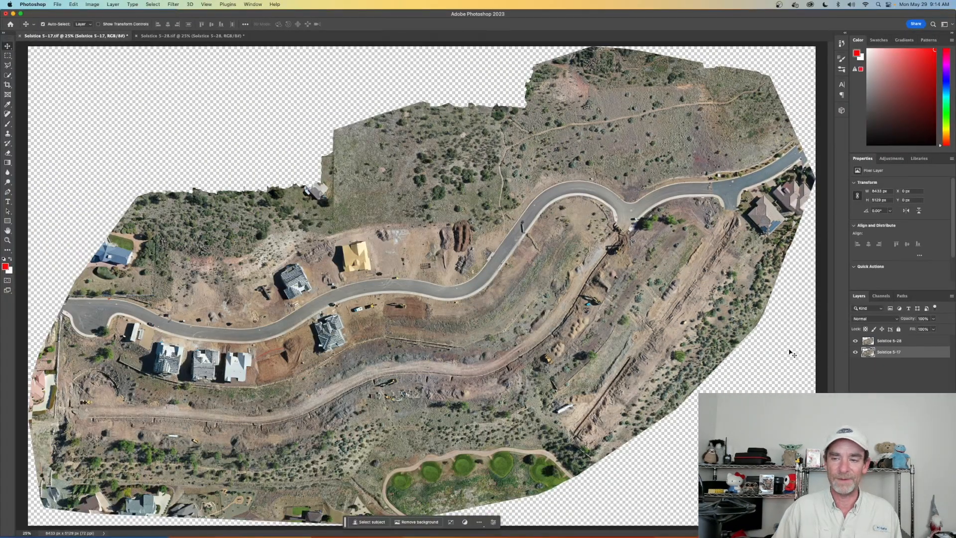
# - Auto-align the Solstice 5-28 and Solstice 5-17 layers using the Auto projection, and deselect both layers
pyautogui.click(888, 342)
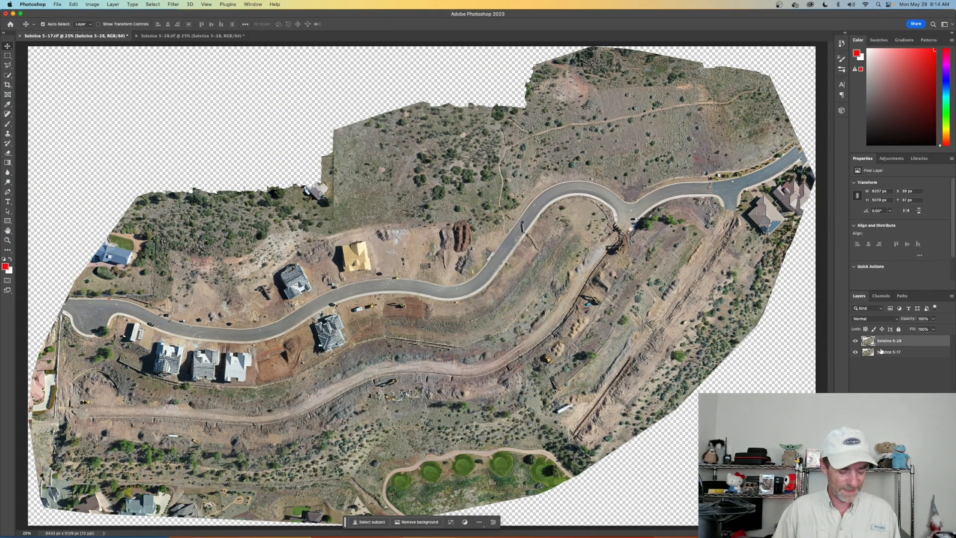
pyautogui.keyDown('shift'); pyautogui.click(885, 352); pyautogui.keyUp('shift')
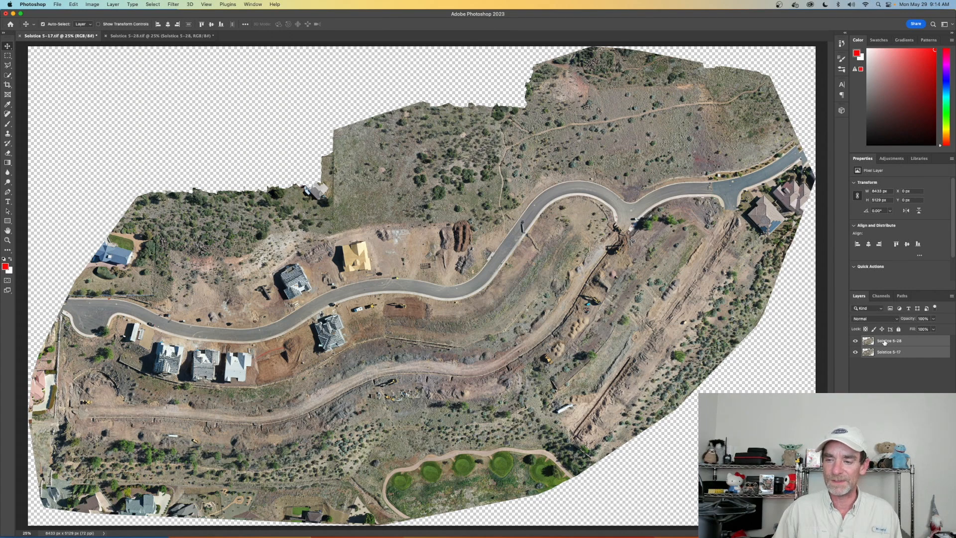
pyautogui.click(75, 4)
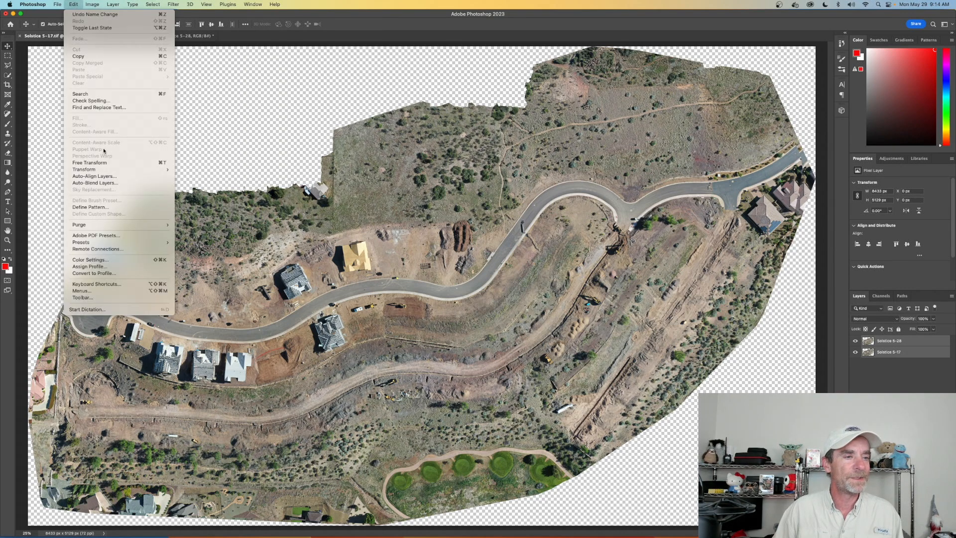
pyautogui.click(116, 176)
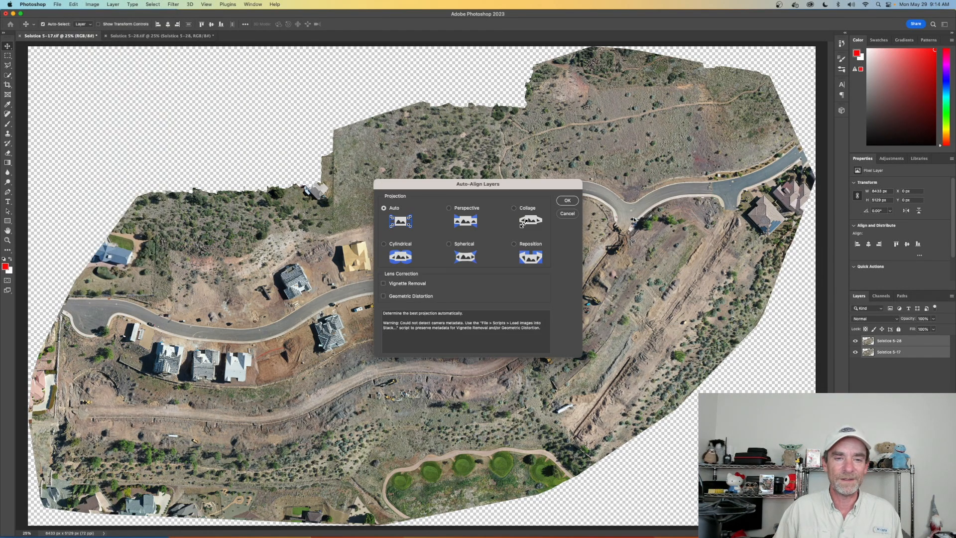
pyautogui.click(573, 200)
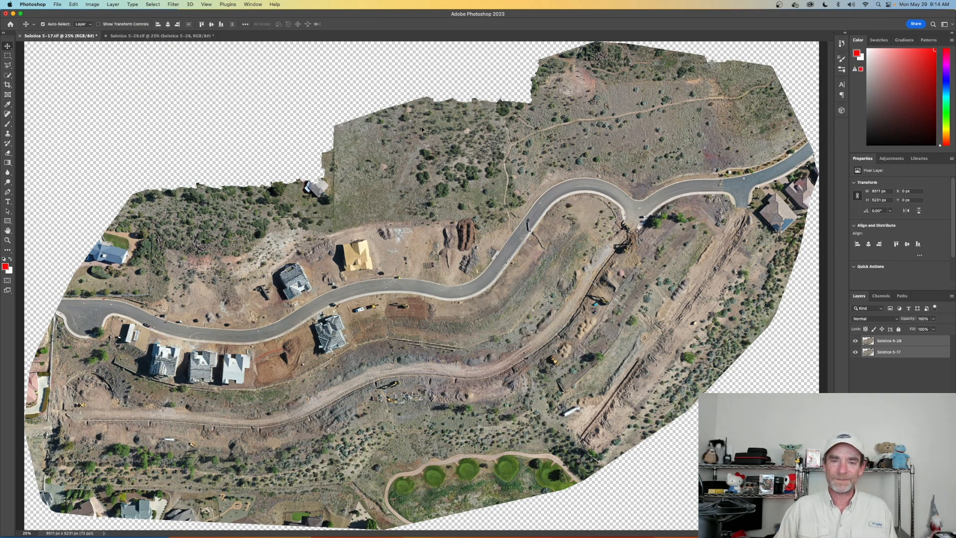
pyautogui.click(895, 391)
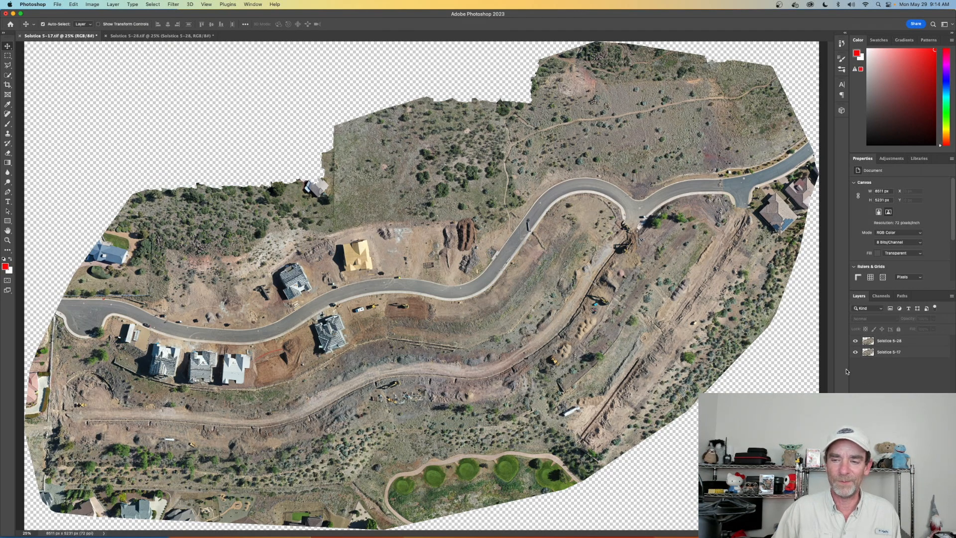
# - Toggle the visibility of the Solstice 5-28 layer to compare the construction progress with the Solstice 5-17 layer
pyautogui.click(868, 341)
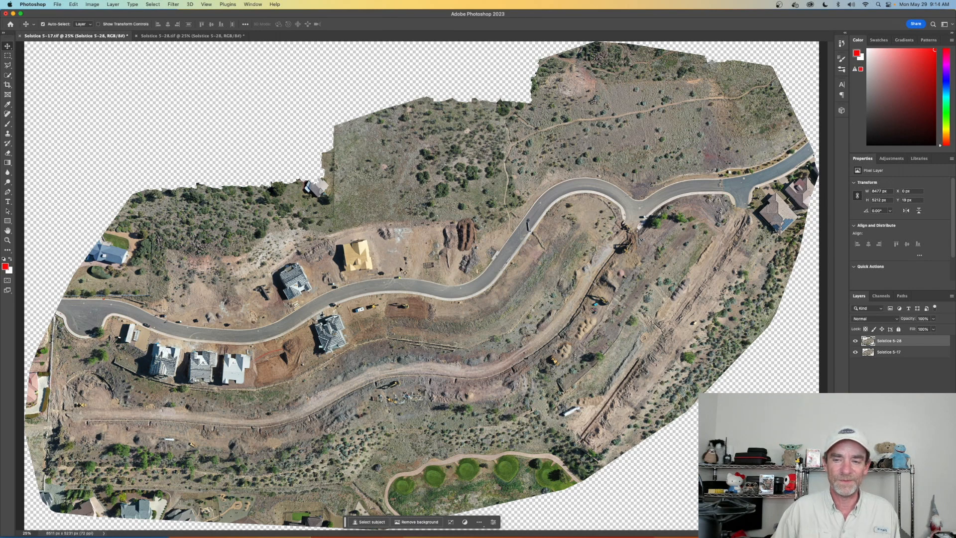
pyautogui.click(856, 341)
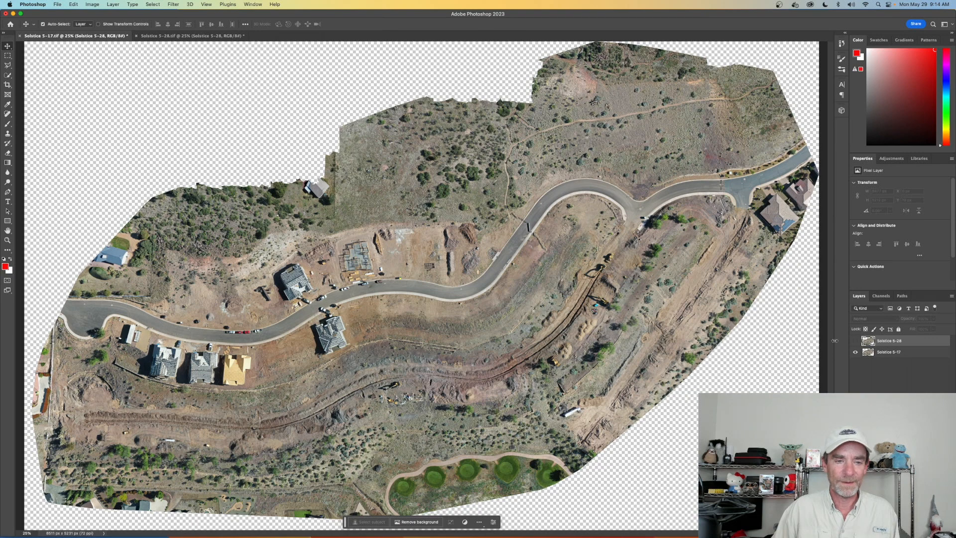
pyautogui.click(856, 340)
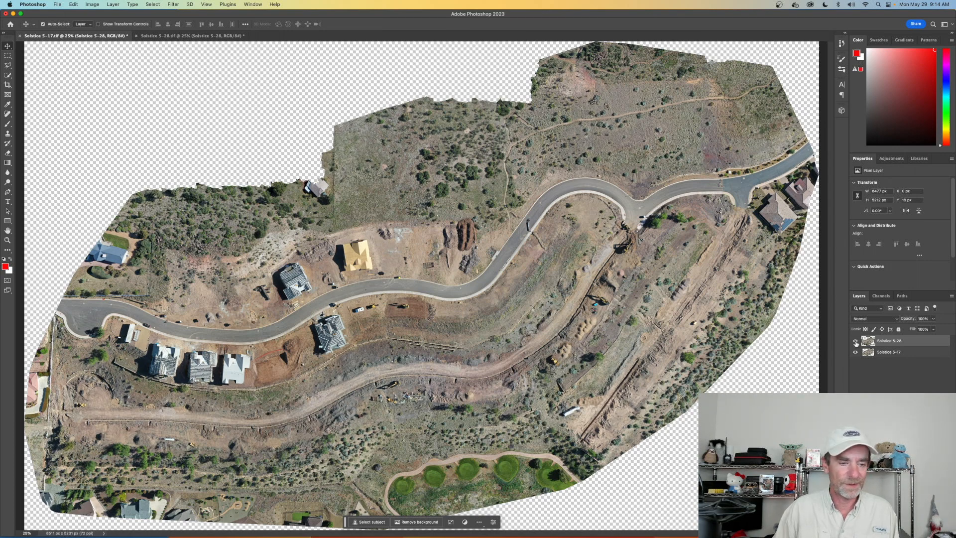
pyautogui.click(855, 341)
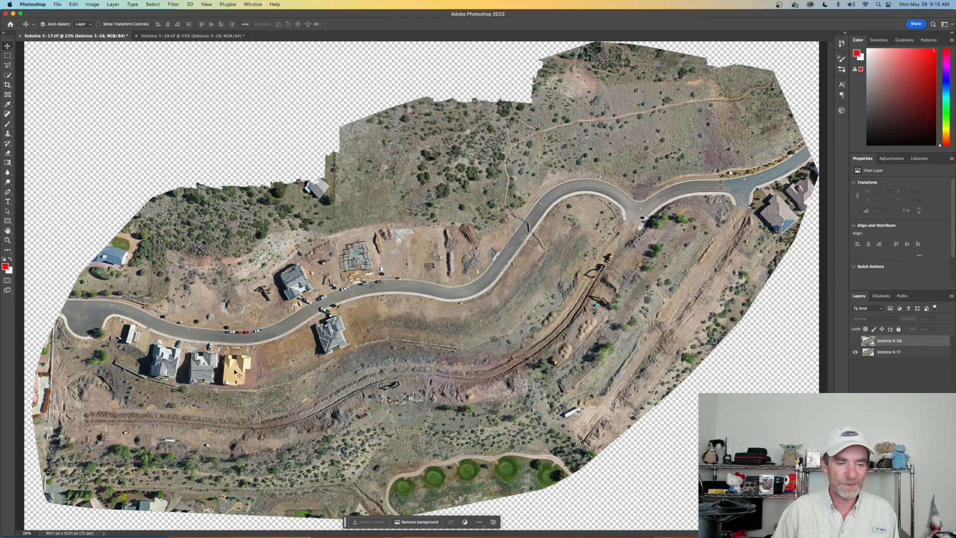
# - Toggle the Solstice 5-28 layer's visibility to compare the houses and lots along the curved road at 100% zoom
pyautogui.click(856, 341)
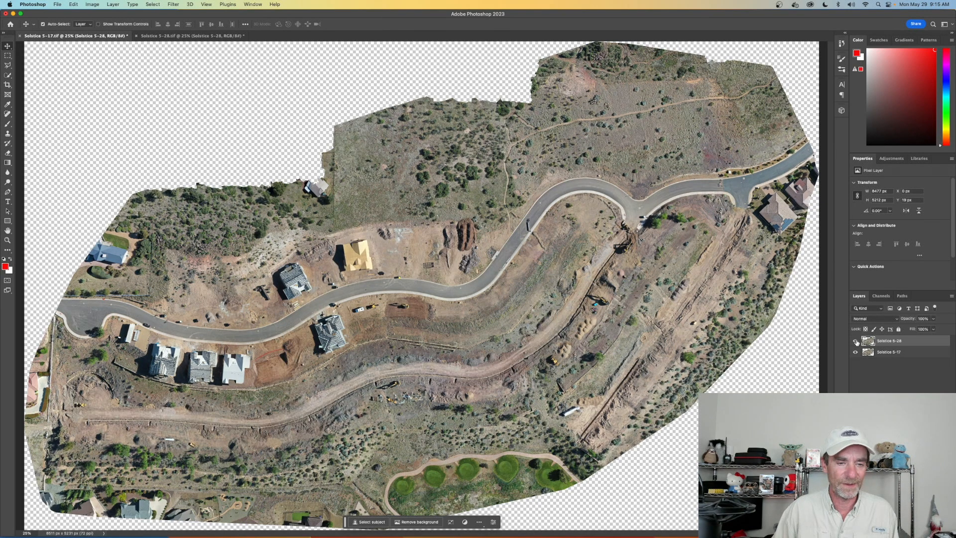
pyautogui.click(856, 341)
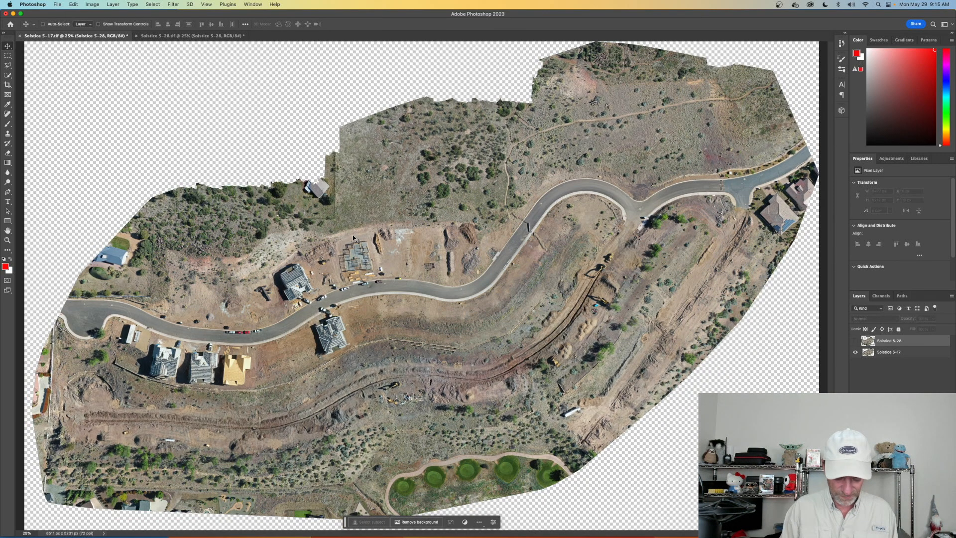
pyautogui.keyDown('alt'); pyautogui.scroll(1, 353, 238); pyautogui.keyUp('alt')
pyautogui.press('super+plus')
pyautogui.press('super+plus')
pyautogui.press('super+plus')
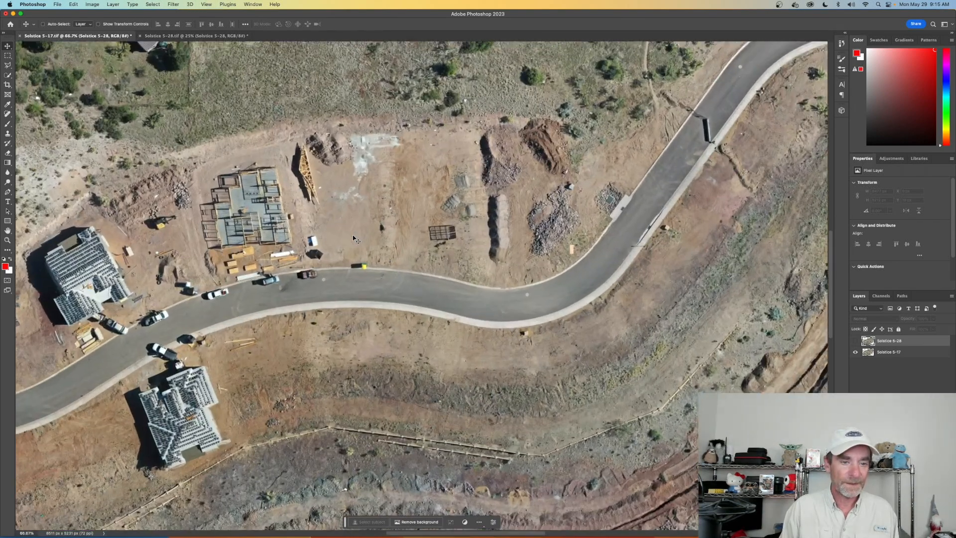
pyautogui.hscroll(-5, 351, 236)
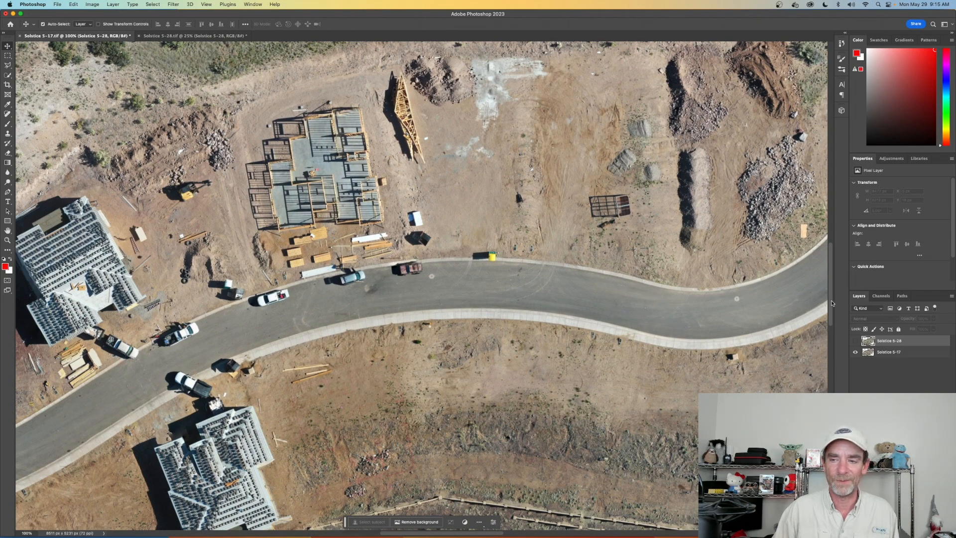
pyautogui.click(856, 341)
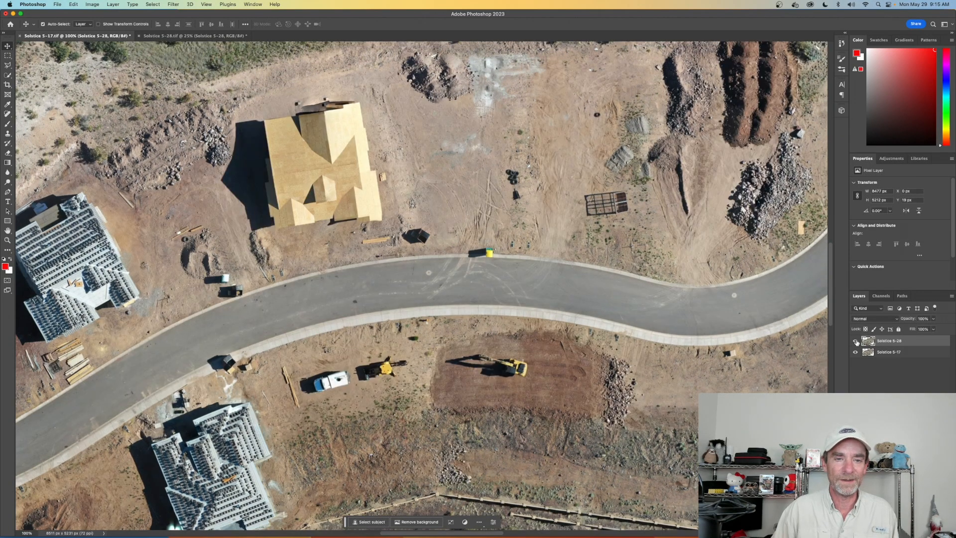
pyautogui.click(856, 342)
pyautogui.click(856, 341)
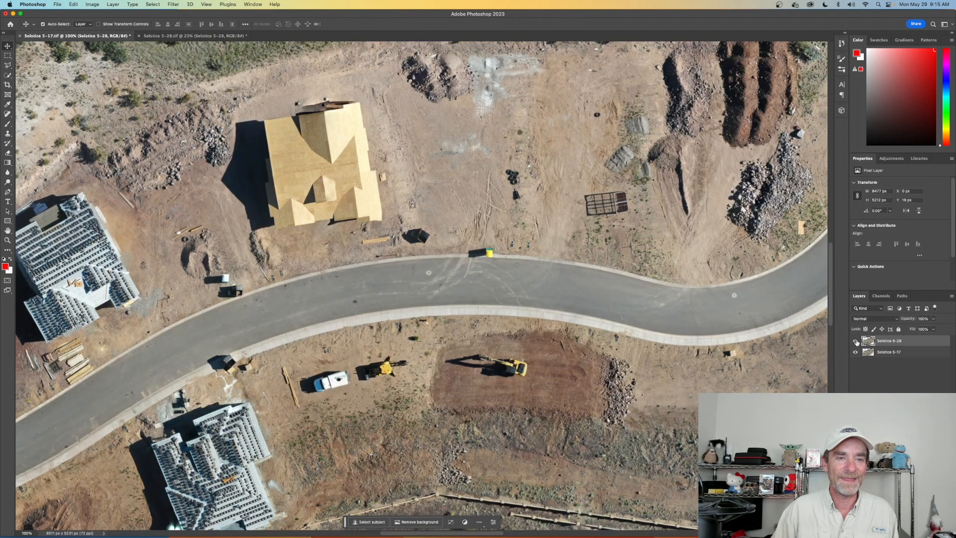
pyautogui.click(855, 342)
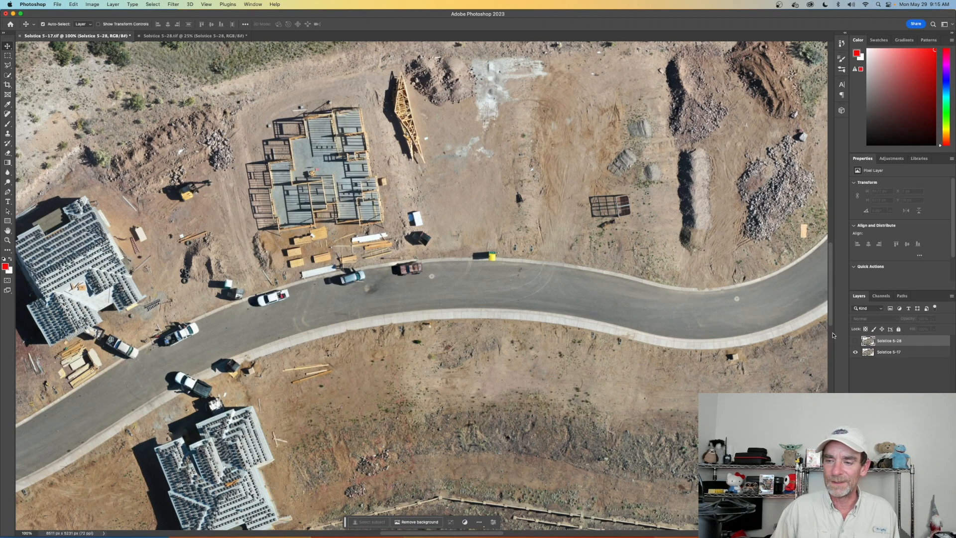
pyautogui.click(855, 341)
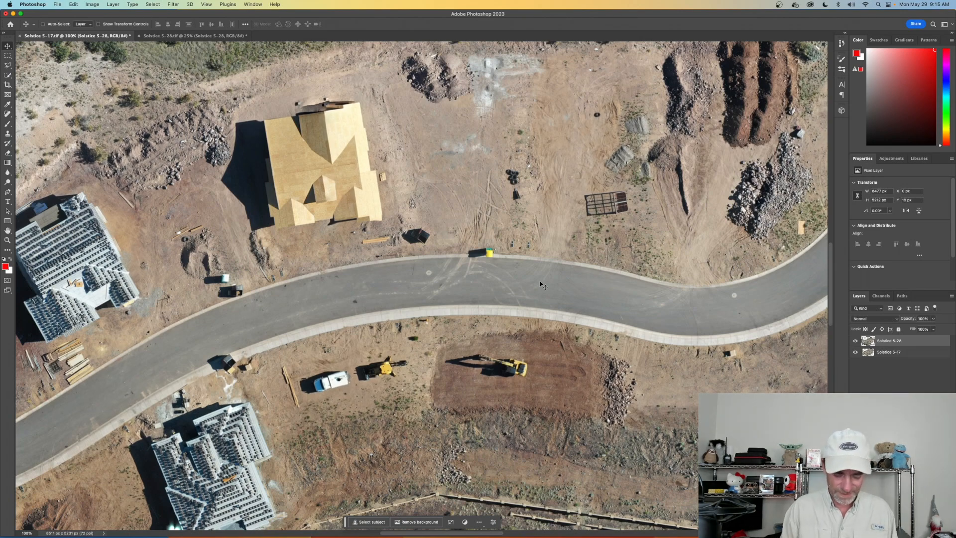
# - Examine the Solstice 5-28 layer at 100% zoom, from the wood-sheathed house along the road to the cul-de-sac
pyautogui.press('super+minus')
pyautogui.press('super+minus')
pyautogui.press('super+minus')
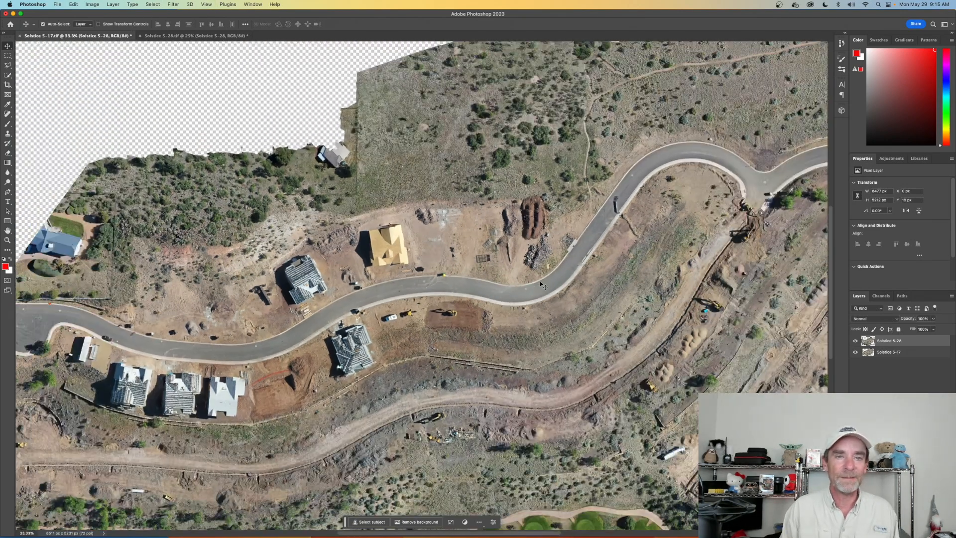
pyautogui.press('super+minus')
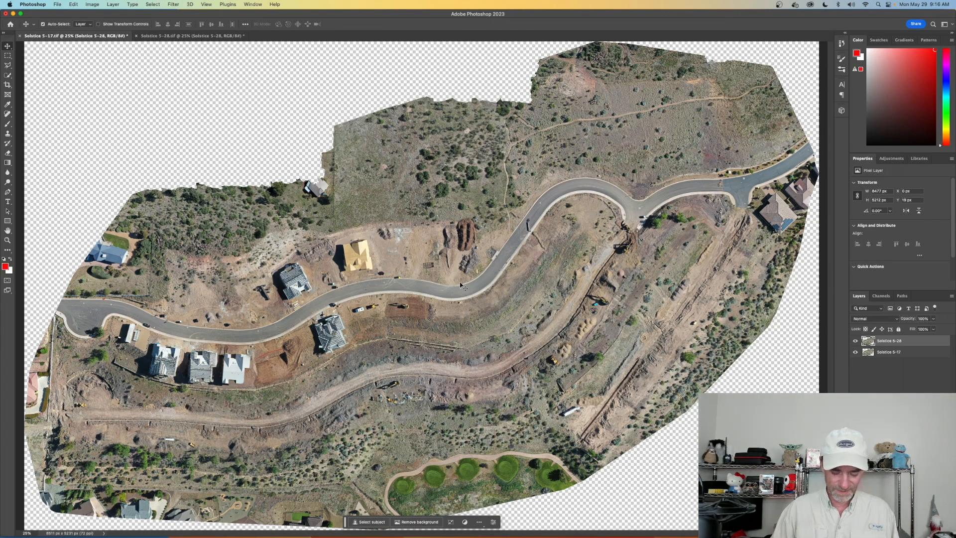
pyautogui.keyDown('alt'); pyautogui.scroll(1, 461, 286); pyautogui.keyUp('alt')
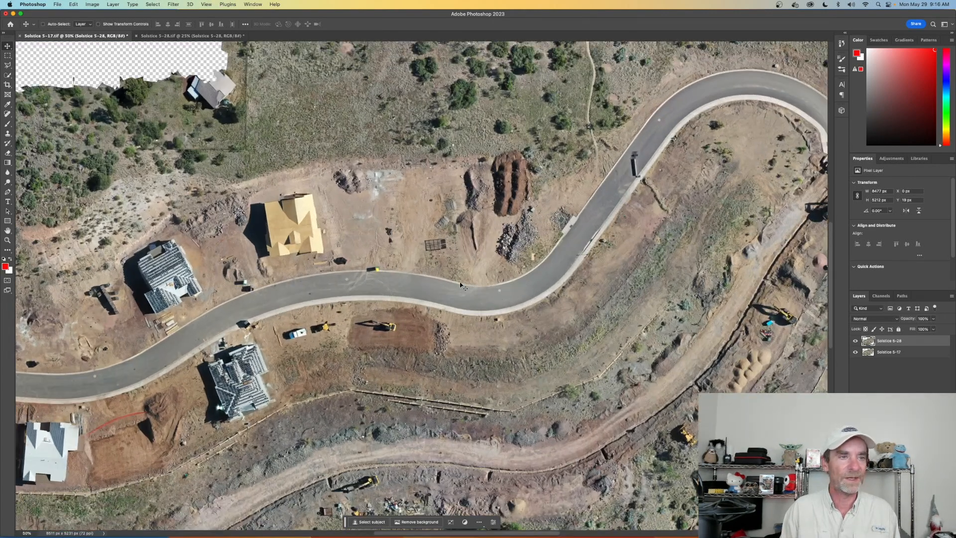
pyautogui.keyDown('alt'); pyautogui.scroll(1, 461, 285); pyautogui.keyUp('alt')
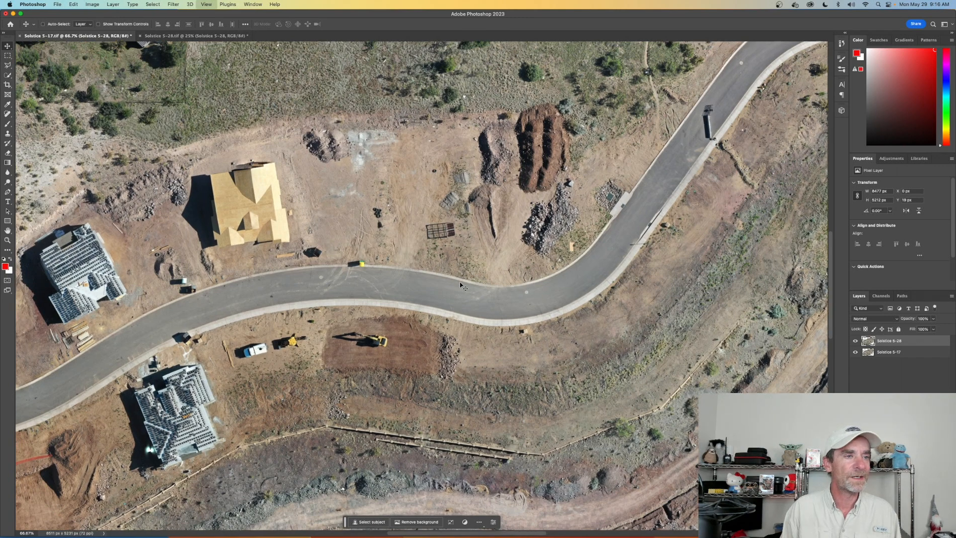
pyautogui.keyDown('alt'); pyautogui.scroll(1, 461, 284); pyautogui.keyUp('alt')
pyautogui.hscroll(-10, 384, 245)
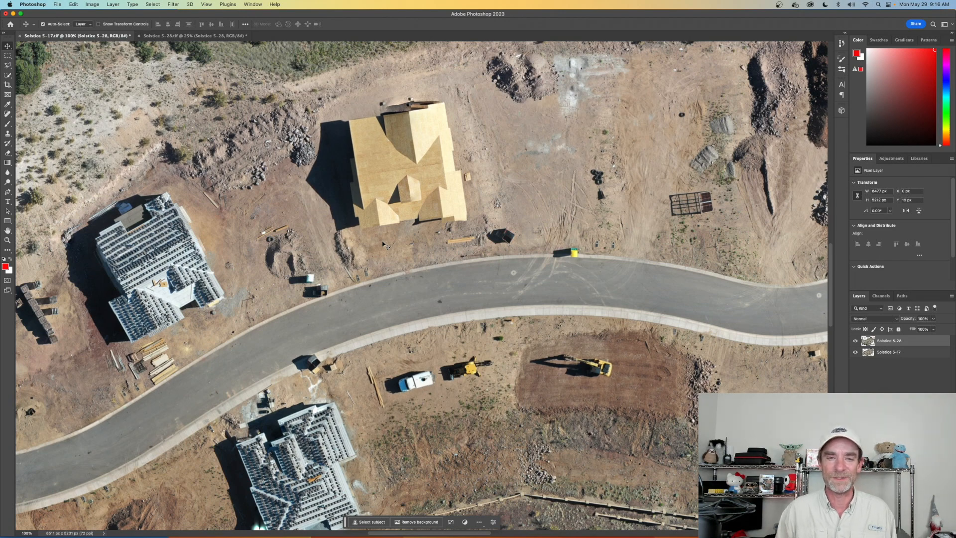
pyautogui.scroll(-5, 354, 259)
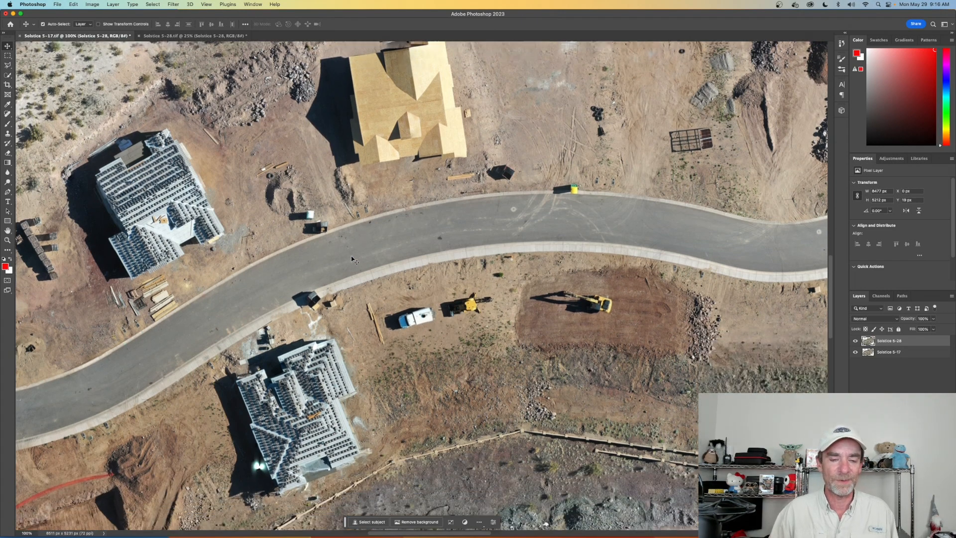
pyautogui.hscroll(-7, 352, 259)
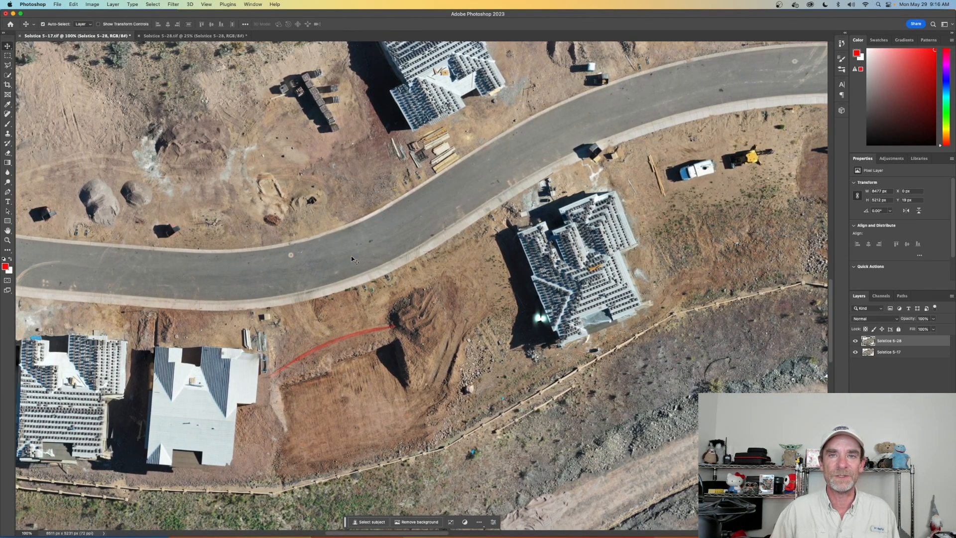
pyautogui.hscroll(-2, 352, 259)
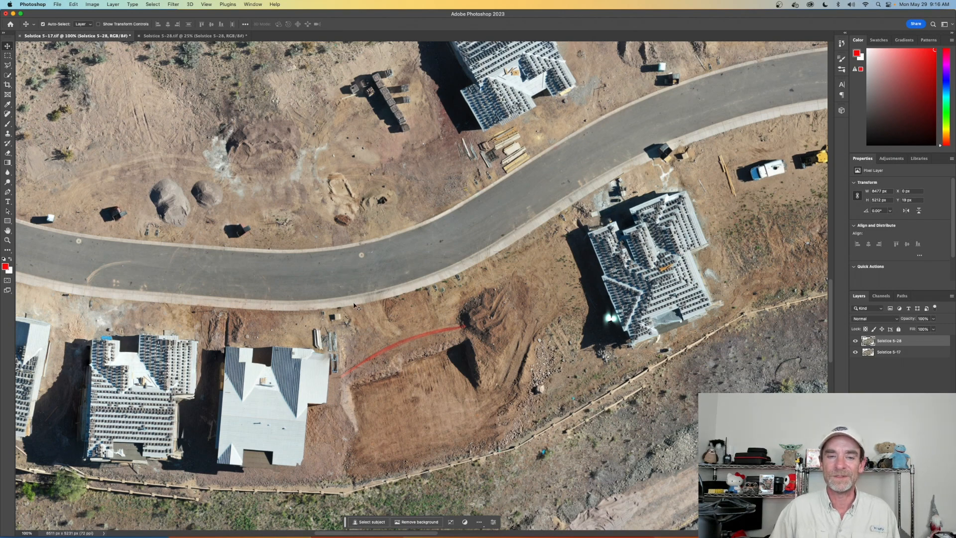
pyautogui.hscroll(-10, 354, 306)
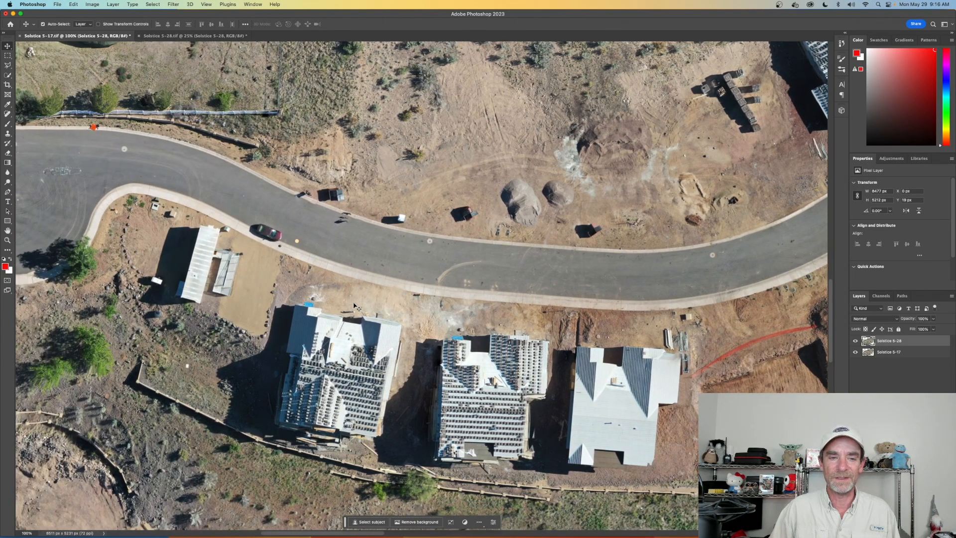
pyautogui.hscroll(-3, 355, 305)
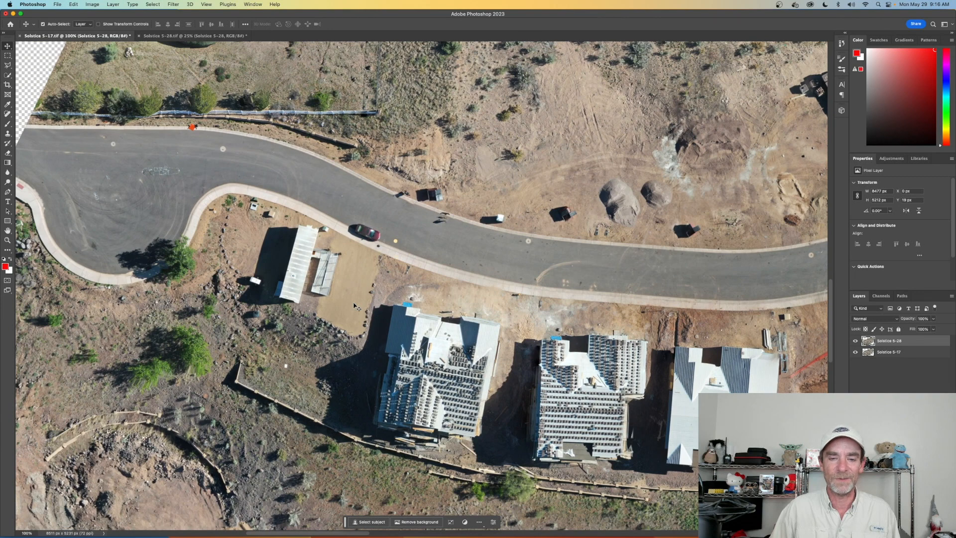
# - Examine the row of three roofed houses, the freshly excavated lot and the houses farther up the road in the Solstice 5-28 layer
pyautogui.hscroll(4, 354, 305)
pyautogui.scroll(-2, 354, 305)
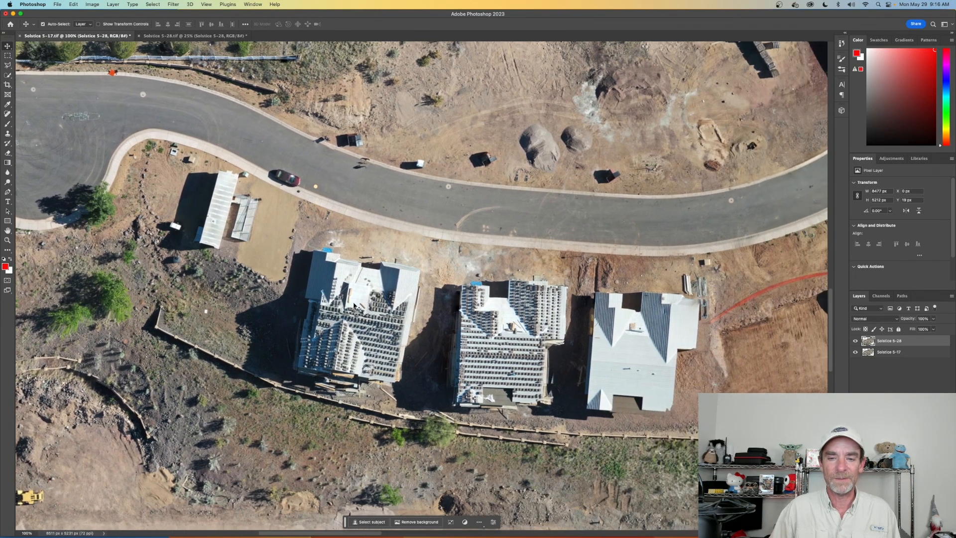
pyautogui.hscroll(1, 357, 309)
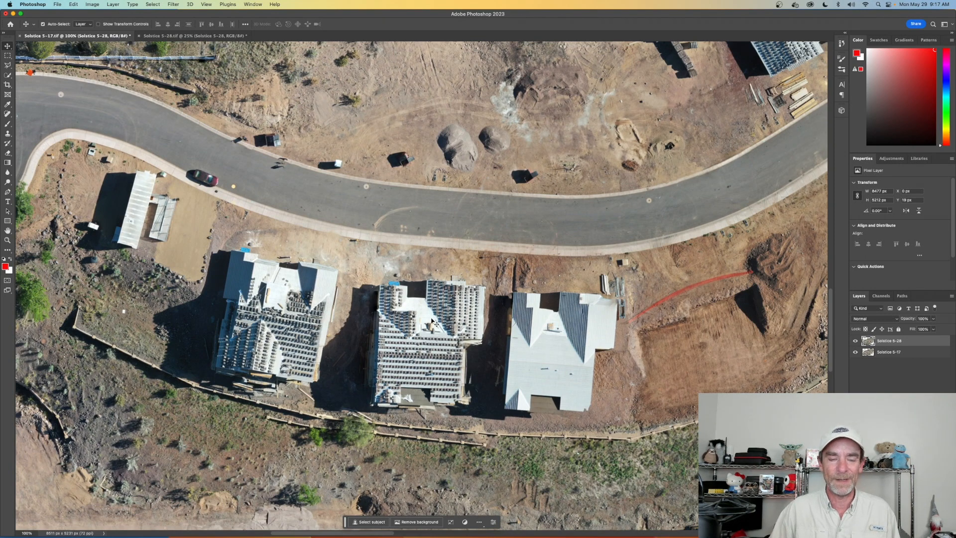
pyautogui.hscroll(8, 433, 322)
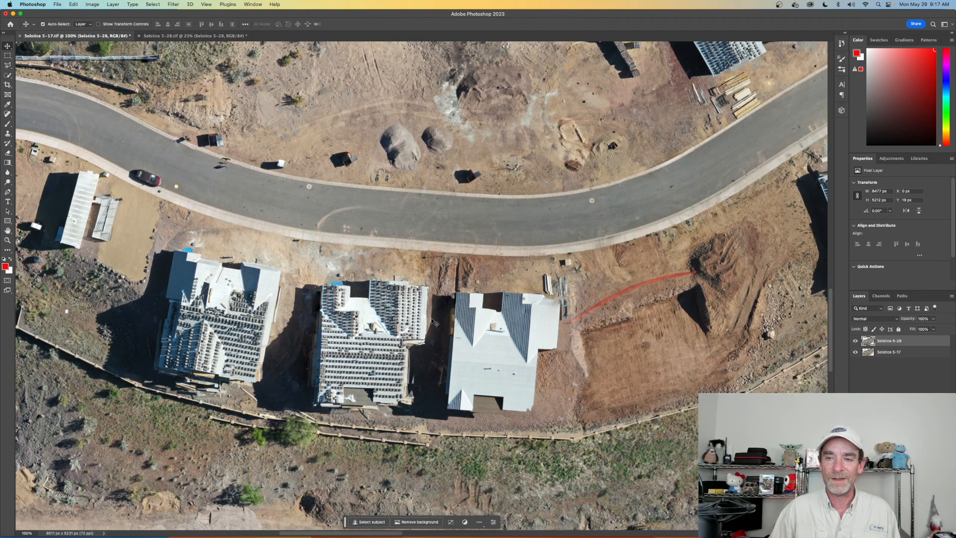
pyautogui.hscroll(5, 433, 321)
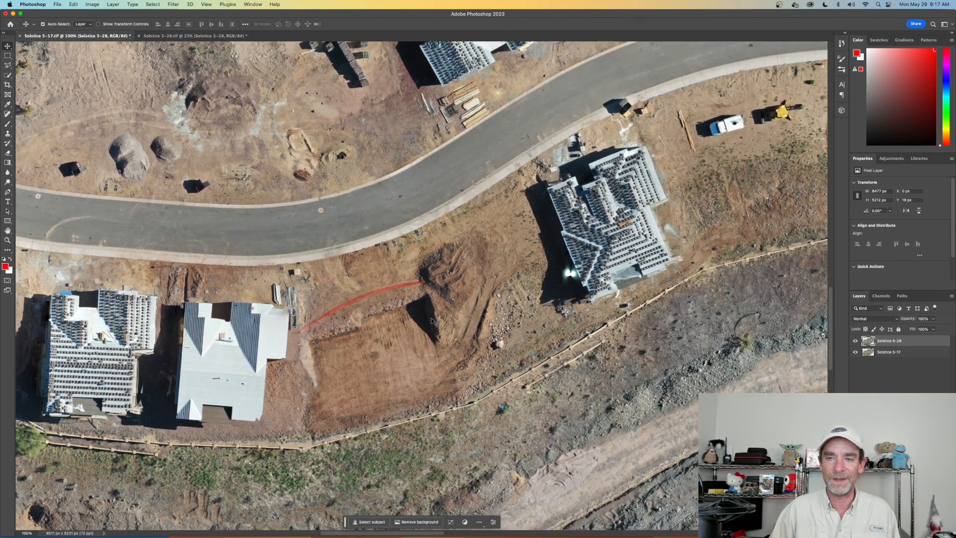
pyautogui.scroll(5, 432, 321)
pyautogui.scroll(5, 433, 322)
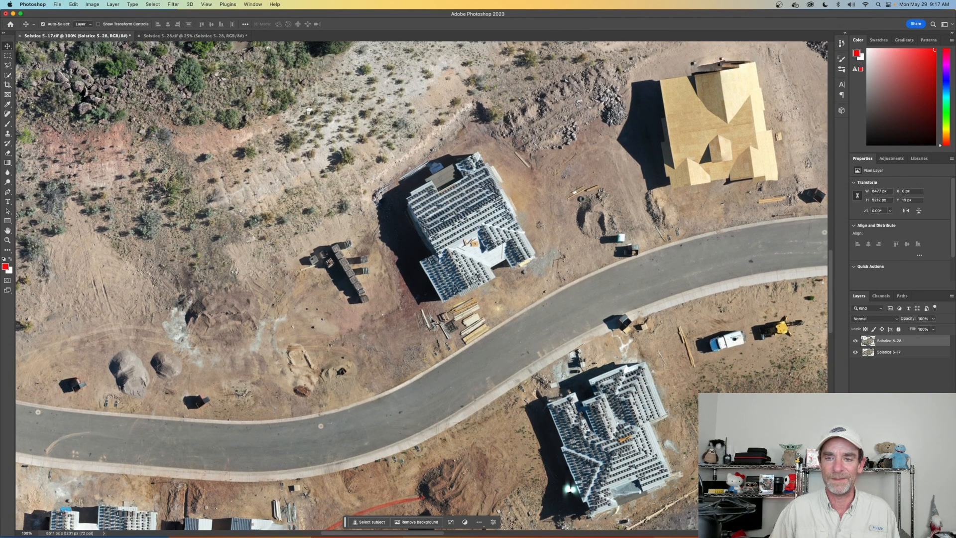
pyautogui.hscroll(3, 432, 321)
pyautogui.hscroll(10, 432, 321)
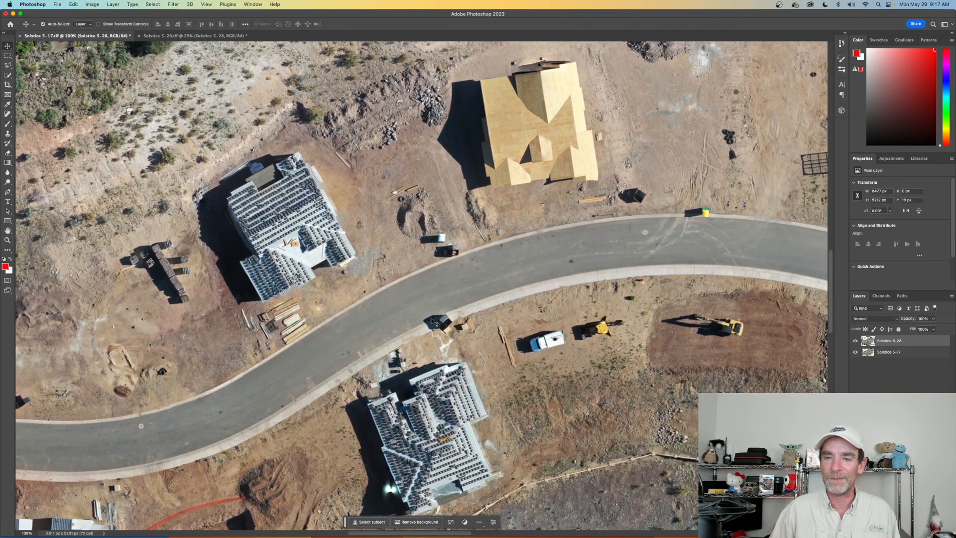
pyautogui.hscroll(-6, 432, 321)
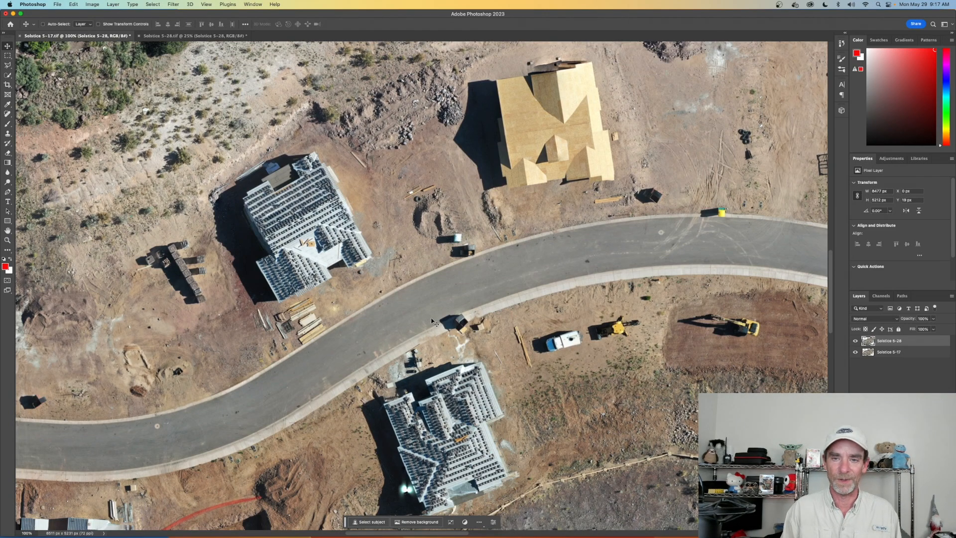
# - Compare the whole site between both dates by repeatedly hiding and showing the Solstice 5-28 layer at 25% zoom
pyautogui.keyDown('alt'); pyautogui.scroll(-3, 433, 321); pyautogui.keyUp('alt')
pyautogui.keyDown('alt'); pyautogui.scroll(-3, 431, 320); pyautogui.keyUp('alt')
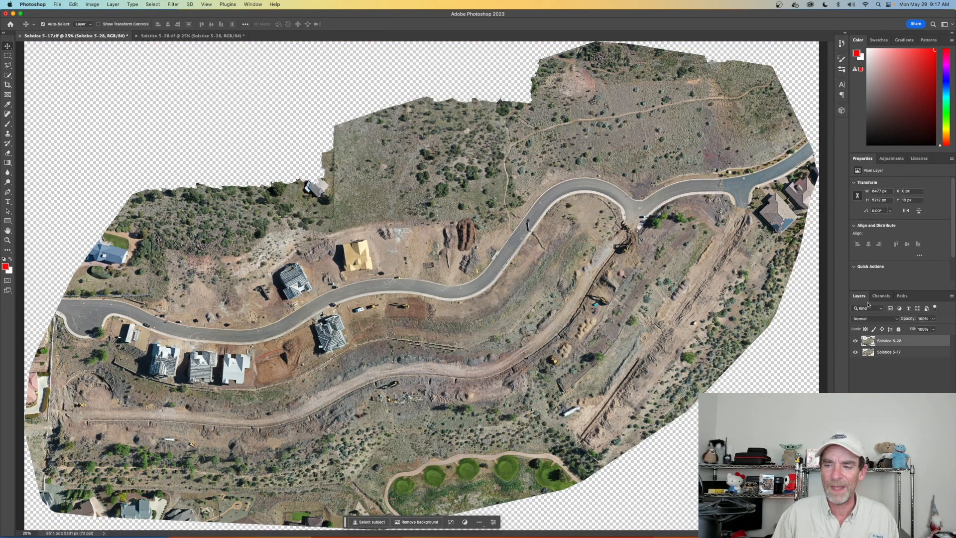
pyautogui.click(856, 341)
pyautogui.click(855, 341)
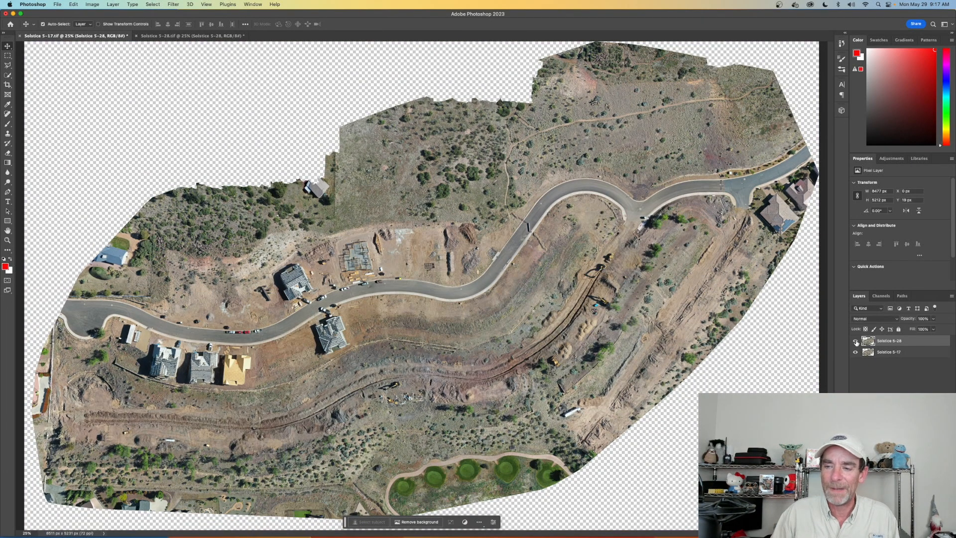
pyautogui.click(856, 342)
pyautogui.click(856, 341)
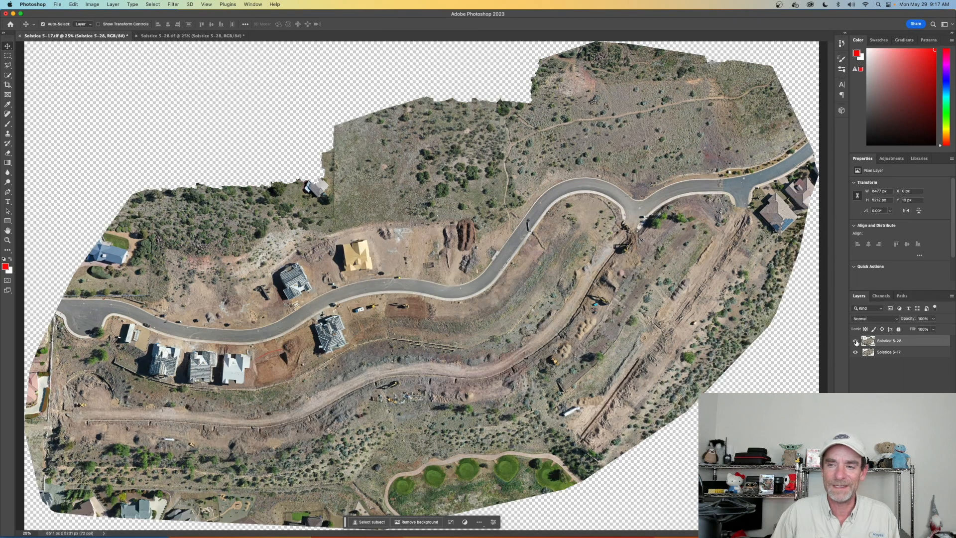
pyautogui.click(855, 341)
pyautogui.click(856, 342)
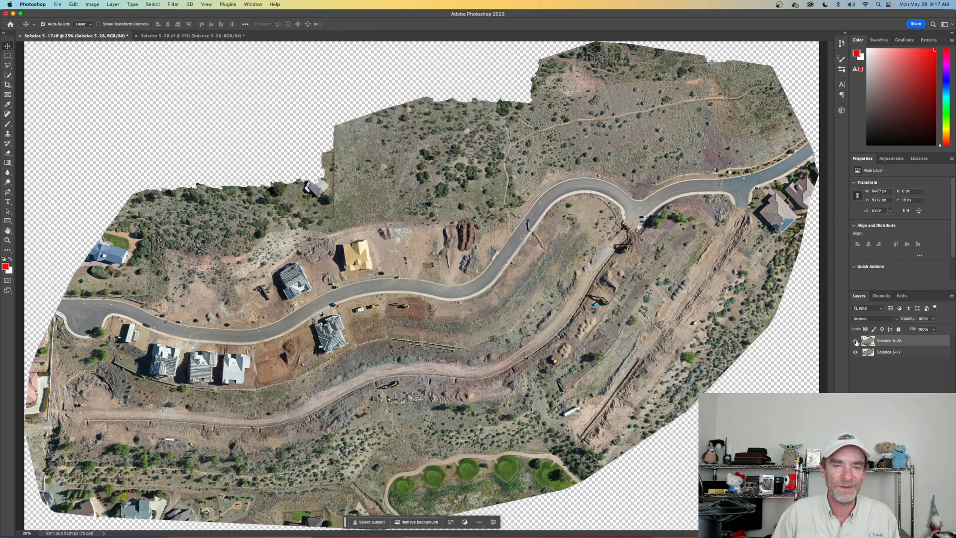
pyautogui.click(856, 341)
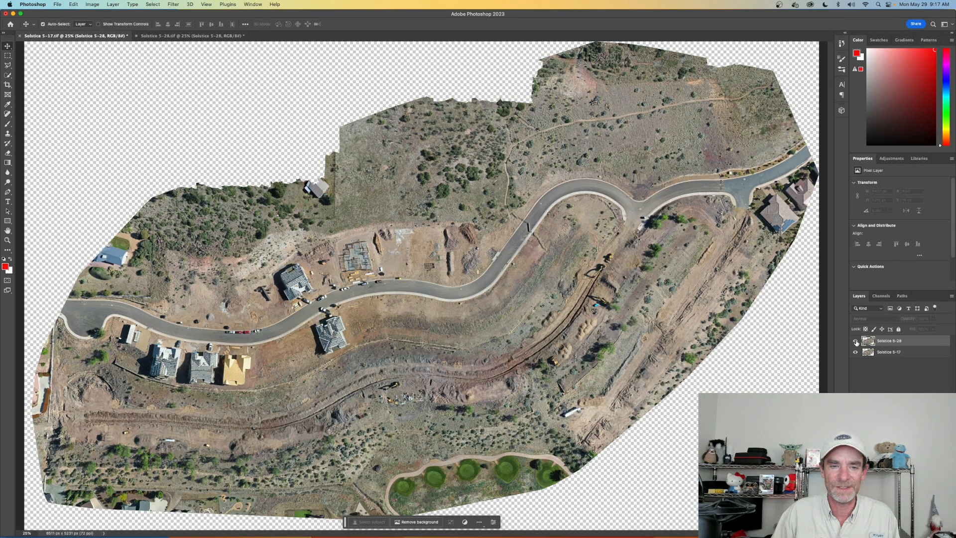
pyautogui.click(856, 342)
pyautogui.click(856, 341)
pyautogui.click(856, 341)
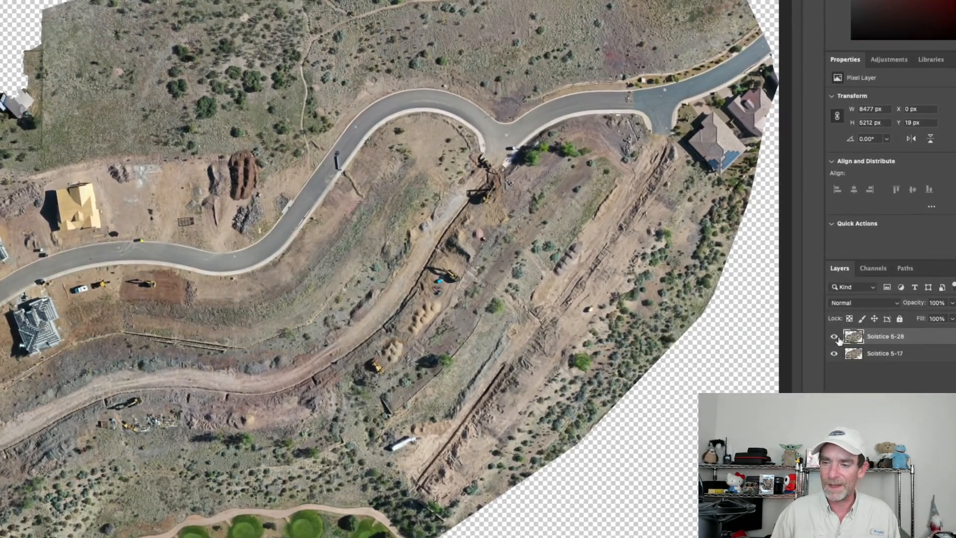
# - Hide the Solstice 5-28 layer and save the May 17th view as the JPEG file Solstice 5-17.jpg
pyautogui.click(836, 337)
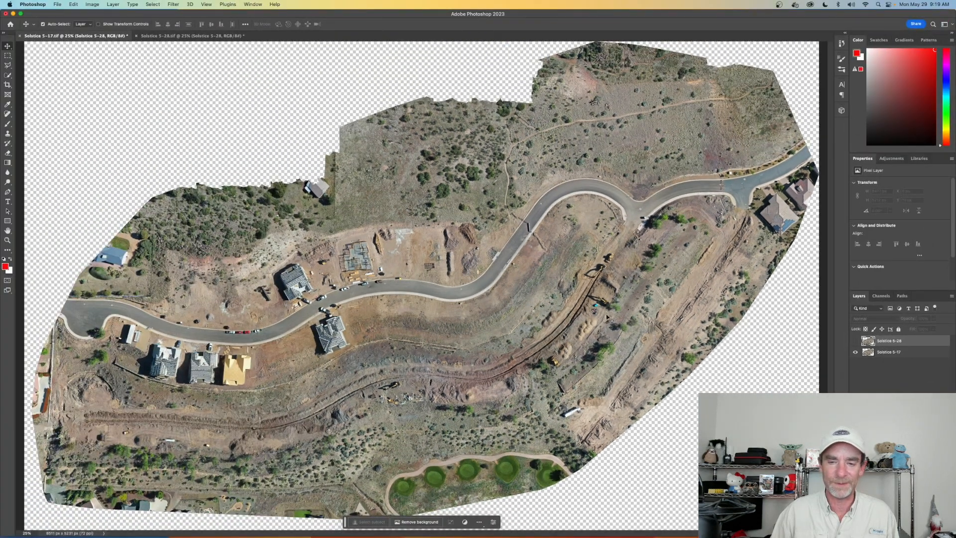
pyautogui.click(58, 4)
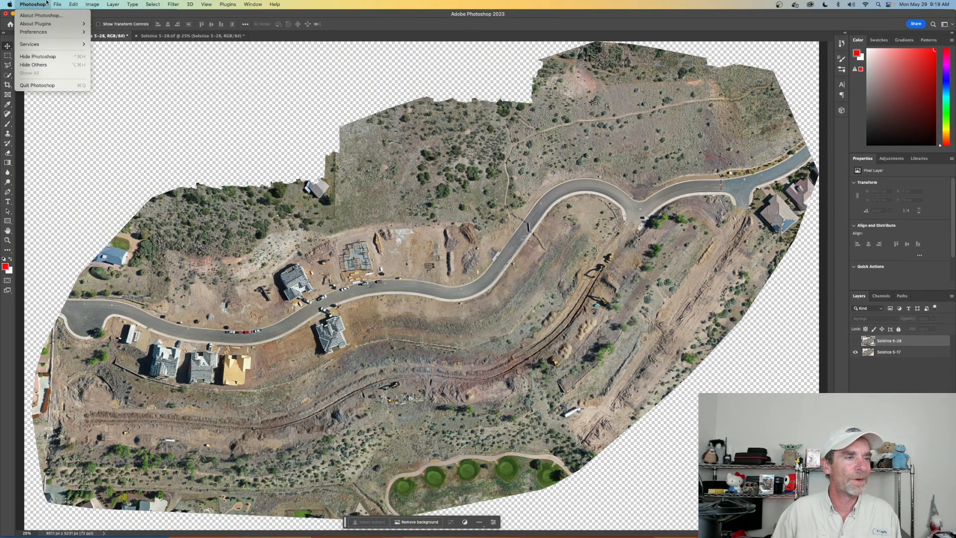
pyautogui.click(81, 86)
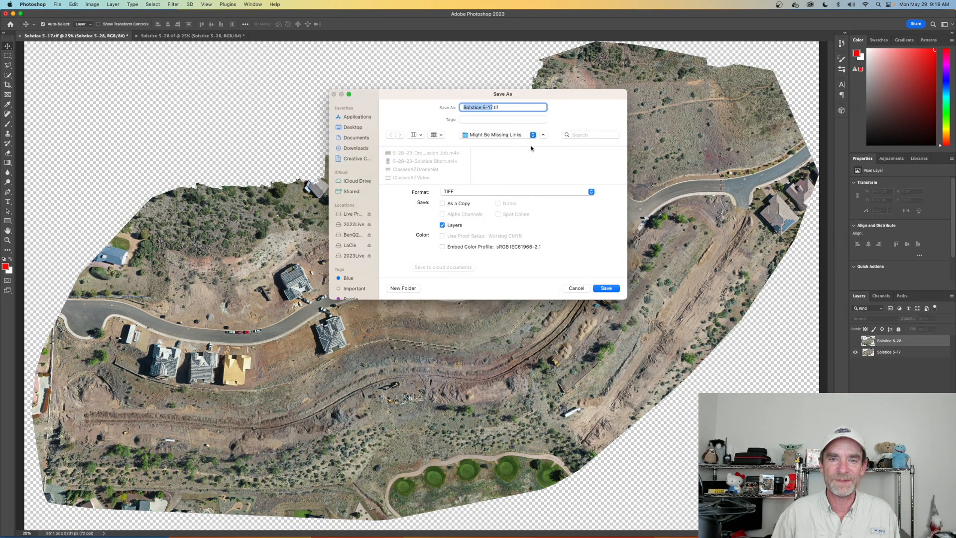
pyautogui.click(591, 193)
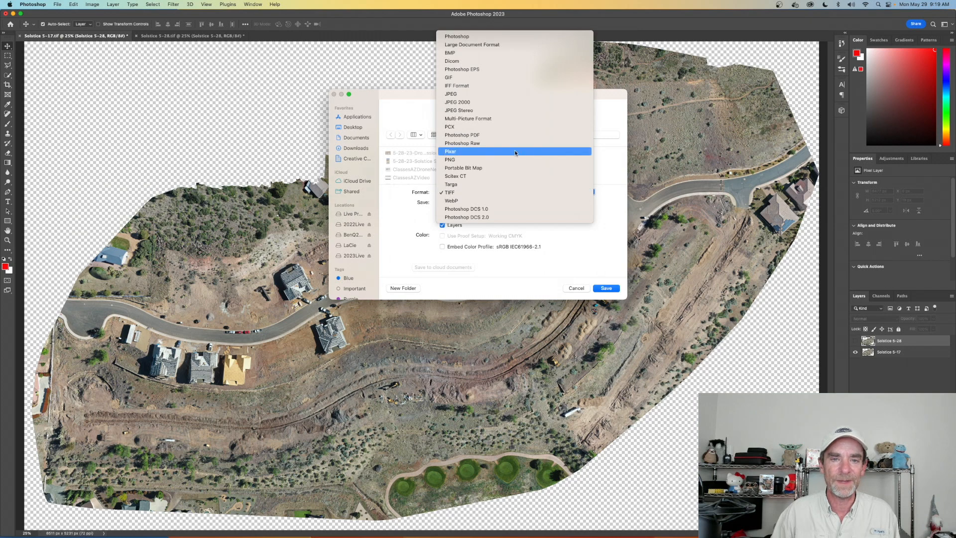
pyautogui.click(494, 94)
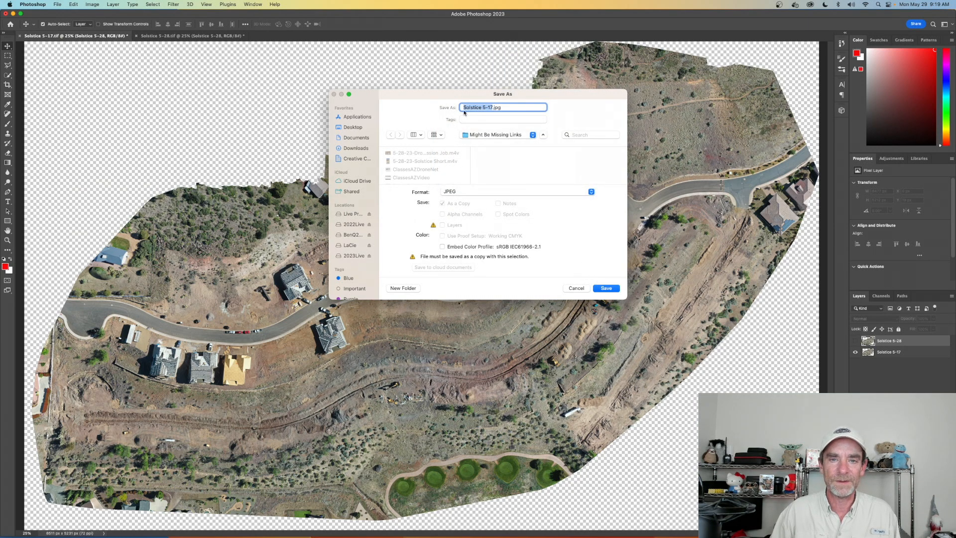
pyautogui.click(607, 289)
pyautogui.click(500, 232)
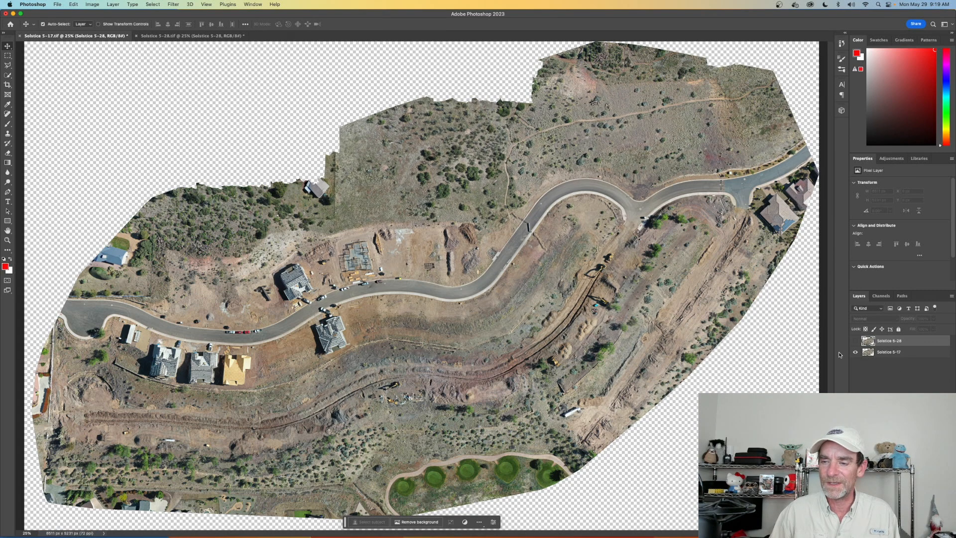
# - Show only the Solstice 5-28 layer and start saving the document under the file name Solstice 5-28
pyautogui.click(856, 341)
pyautogui.click(856, 352)
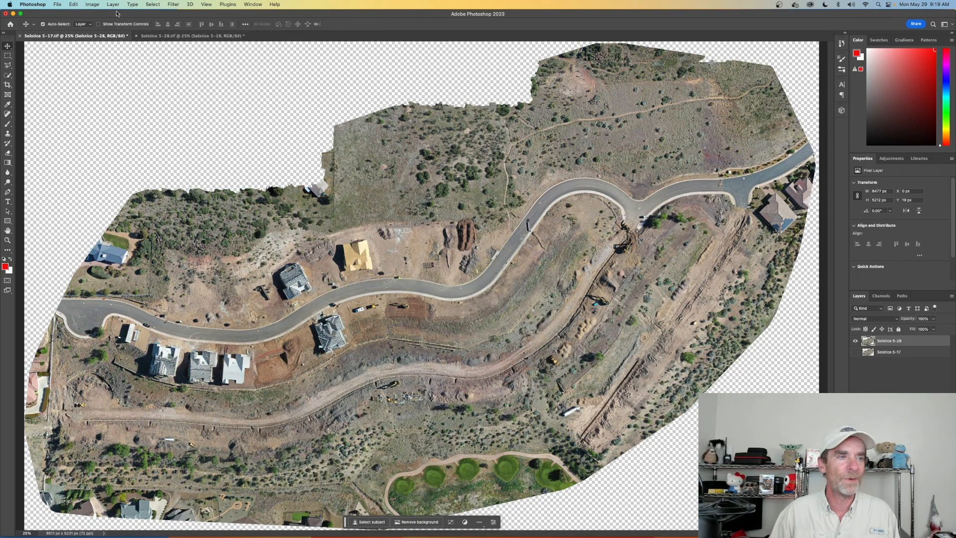
pyautogui.click(57, 4)
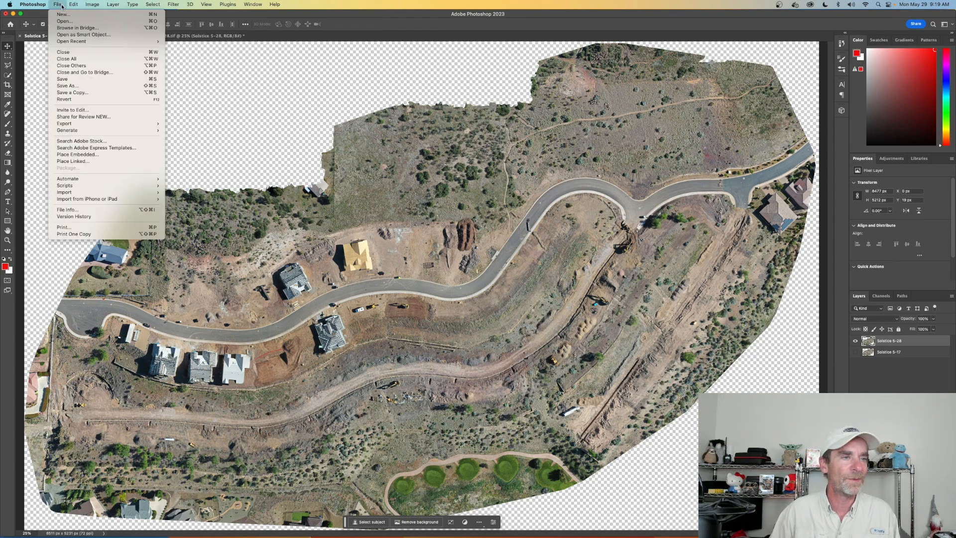
pyautogui.click(86, 79)
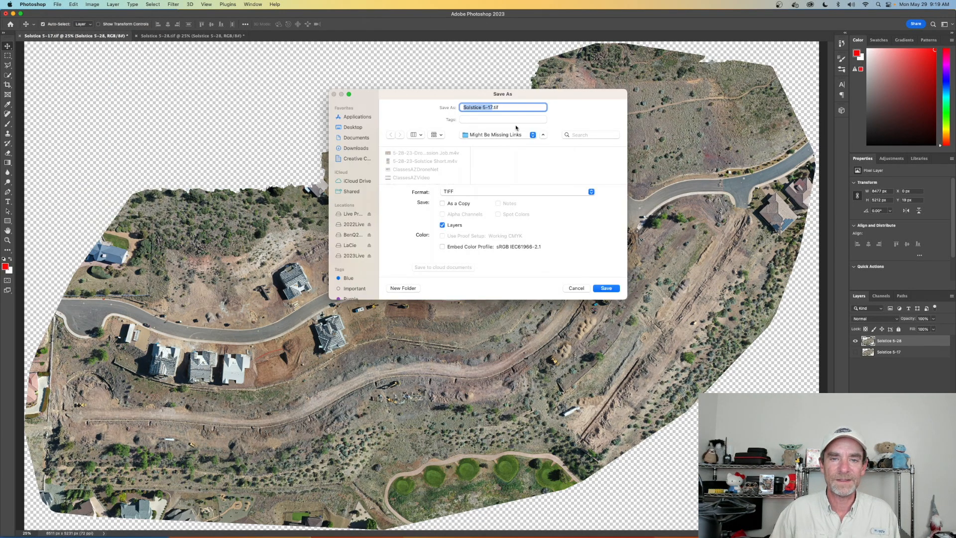
pyautogui.click(493, 107)
pyautogui.press('BackSpace')
pyautogui.press('BackSpace')
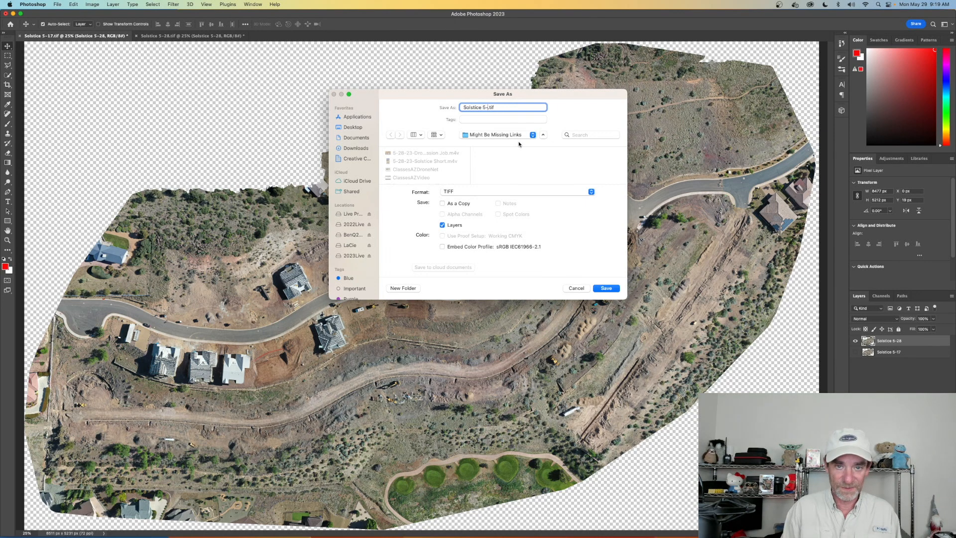
pyautogui.write('29')
pyautogui.press('BackSpace')
pyautogui.write('8')
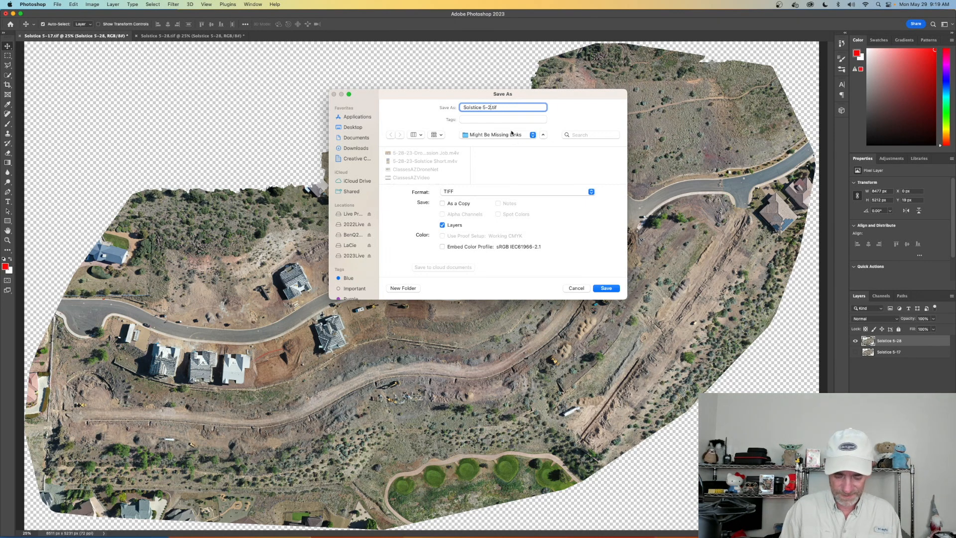
# - Set the file format to JPEG and save the May 28th view with High image quality
pyautogui.click(592, 192)
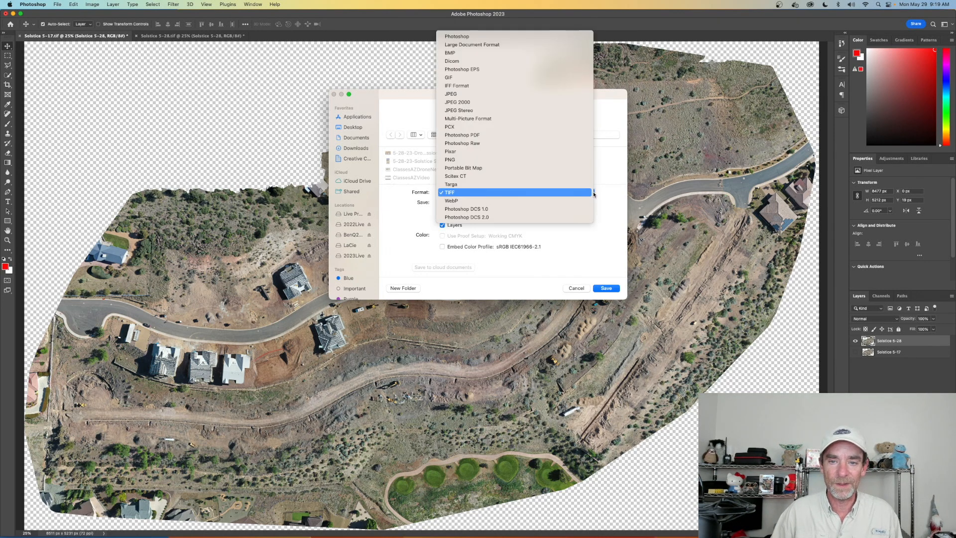
pyautogui.click(517, 94)
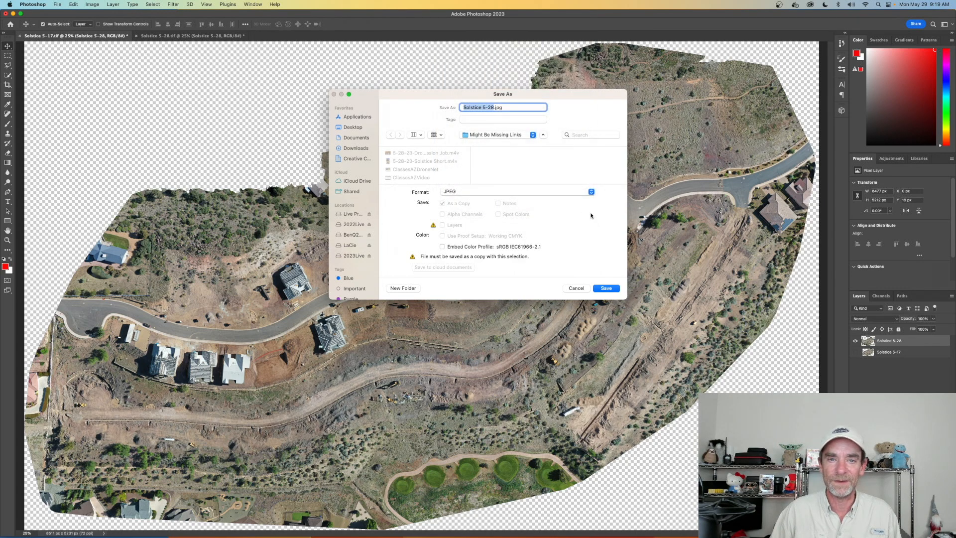
pyautogui.click(606, 288)
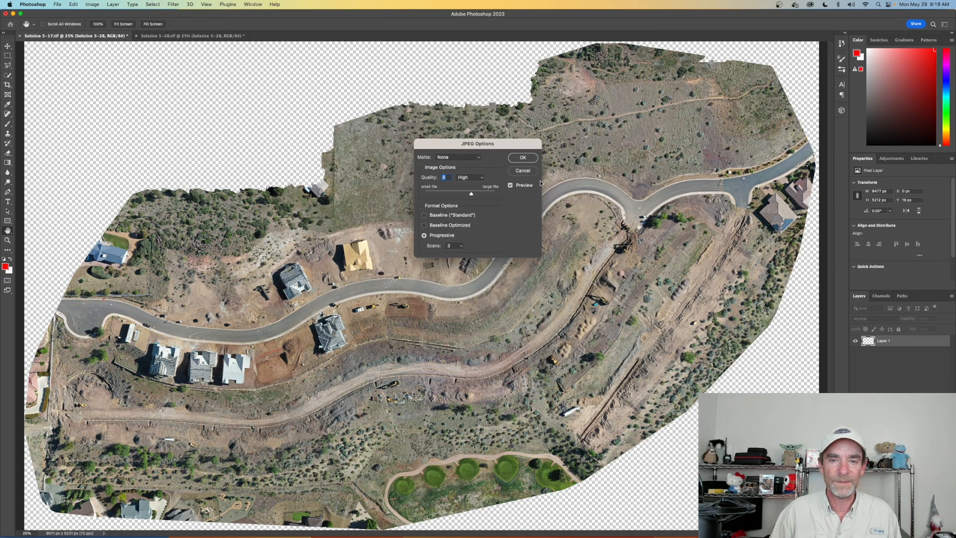
pyautogui.click(524, 158)
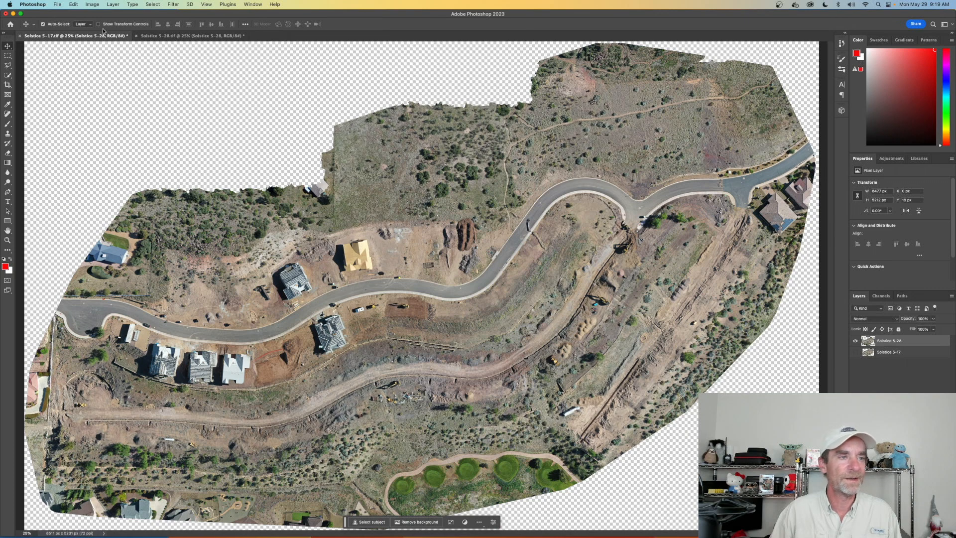
# - Switch to Finder, move Solstice 5-28.jpg and Solstice 5-17.jpg from the Might Be Missing Links folder to the desktop, and close the folder
pyautogui.click(13, 14)
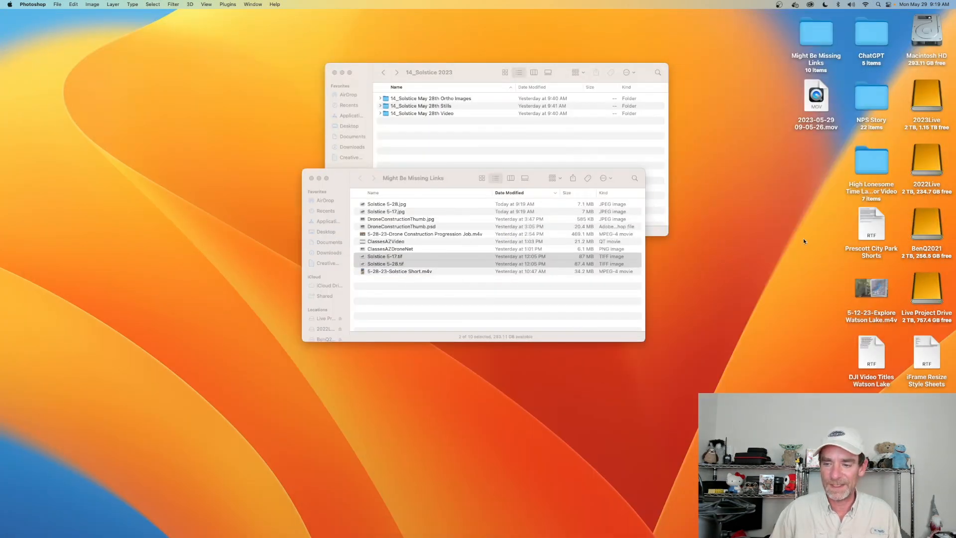
pyautogui.click(403, 208)
pyautogui.click(398, 205)
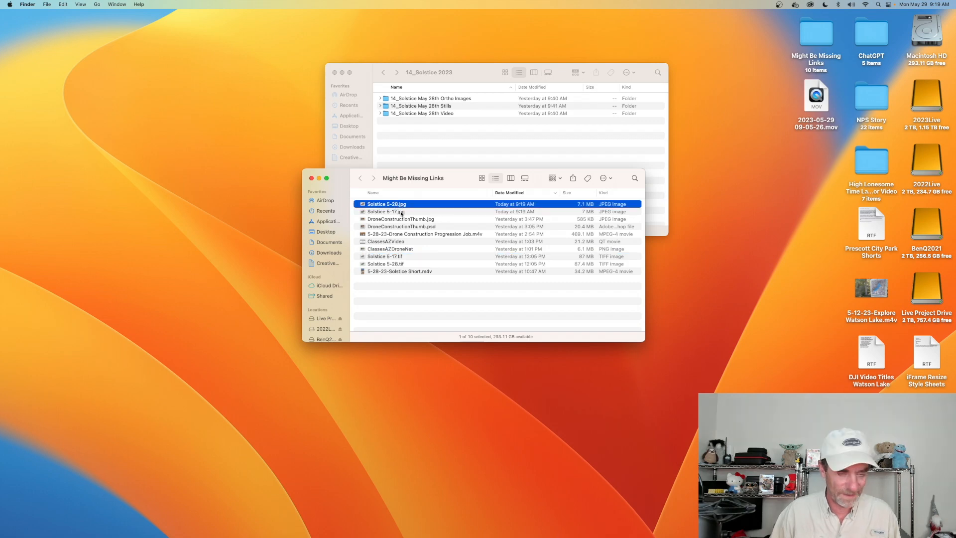
pyautogui.keyDown('shift'); pyautogui.click(402, 212); pyautogui.keyUp('shift')
pyautogui.moveTo(404, 209); pyautogui.dragTo(700, 359)
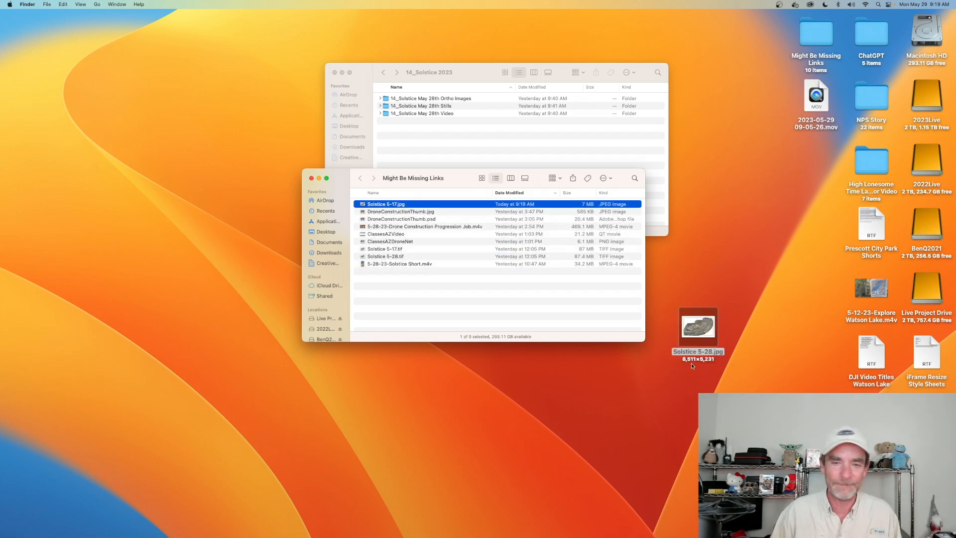
pyautogui.click(311, 178)
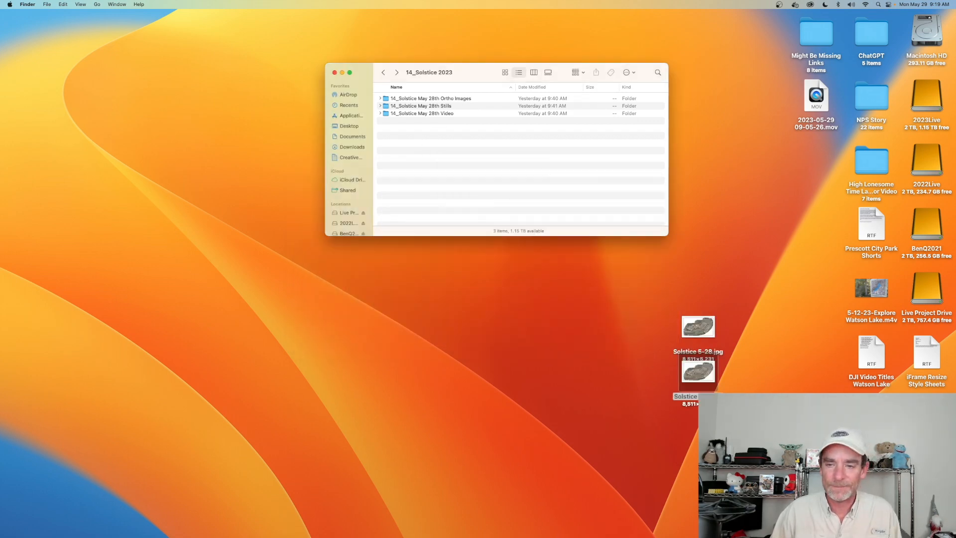
# - View Solstice 5-28.jpg and Solstice 5-17.jpg one after the other in Preview, quitting Preview after each
pyautogui.click(697, 330)
pyautogui.doubleClick(696, 330)
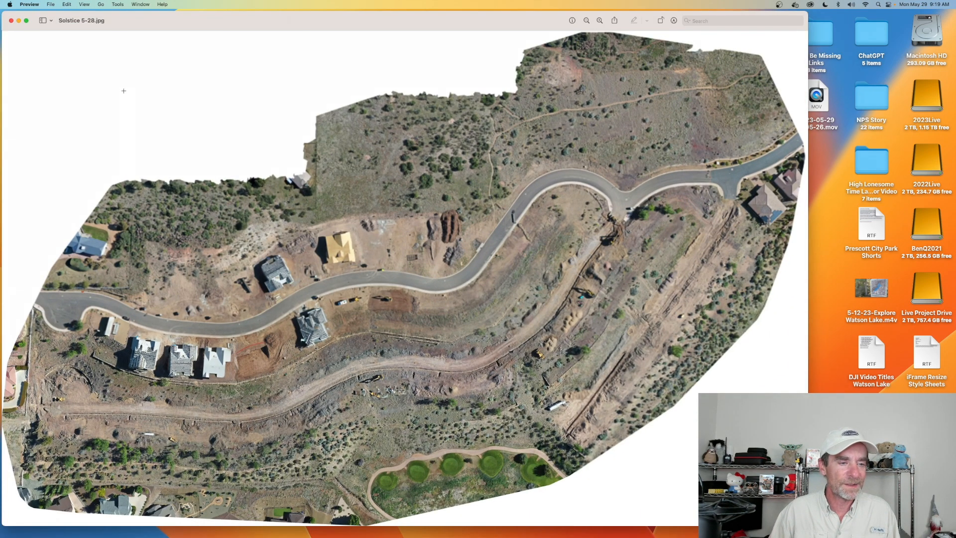
pyautogui.click(32, 4)
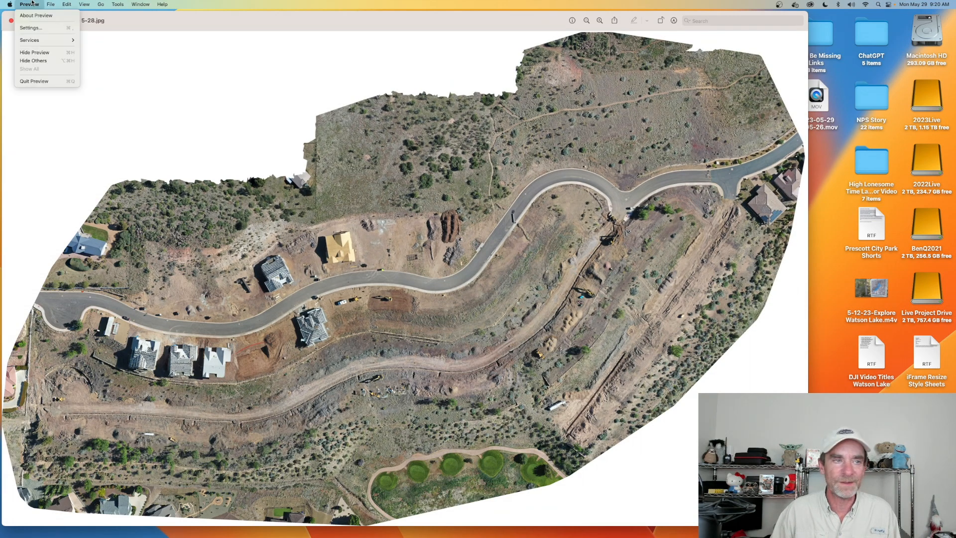
pyautogui.click(40, 83)
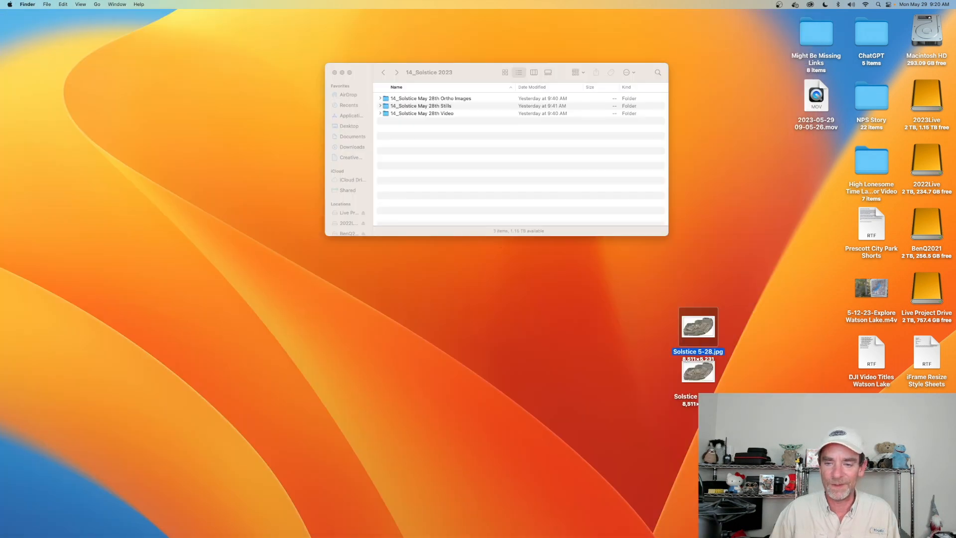
pyautogui.doubleClick(707, 374)
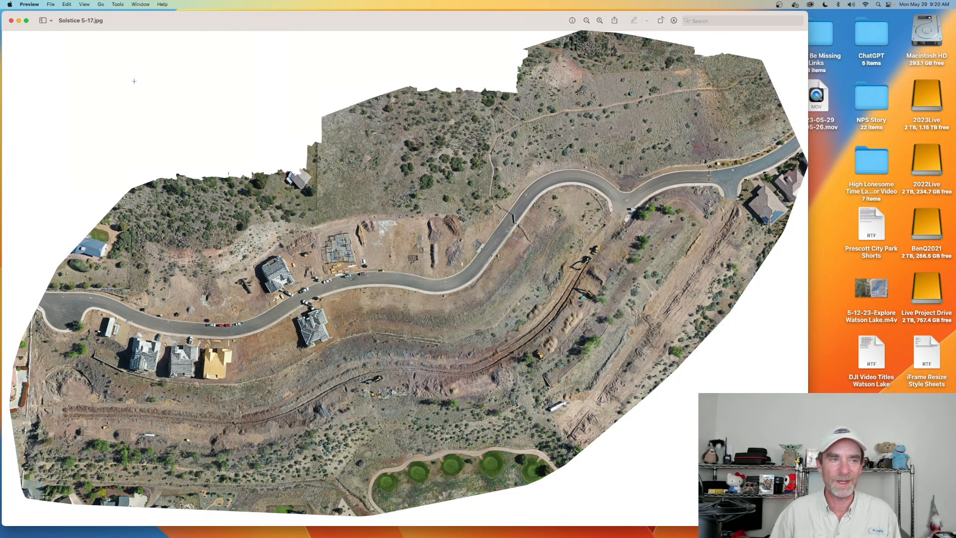
pyautogui.click(29, 4)
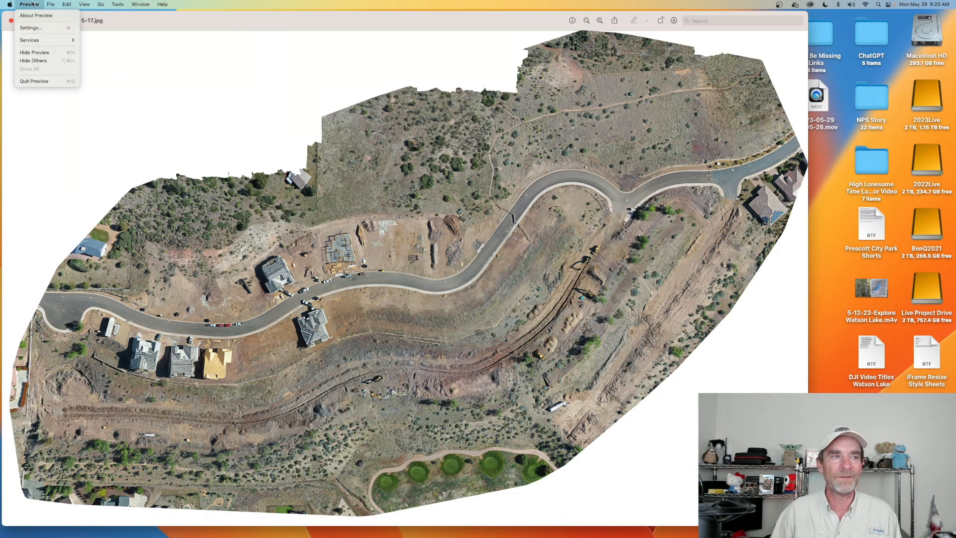
pyautogui.click(40, 79)
# - Move Solstice 5-28.jpg and Solstice 5-17.jpg together from the desktop to the Trash
pyautogui.moveTo(691, 293); pyautogui.dragTo(716, 360)
pyautogui.moveTo(705, 327); pyautogui.dragTo(817, 154)
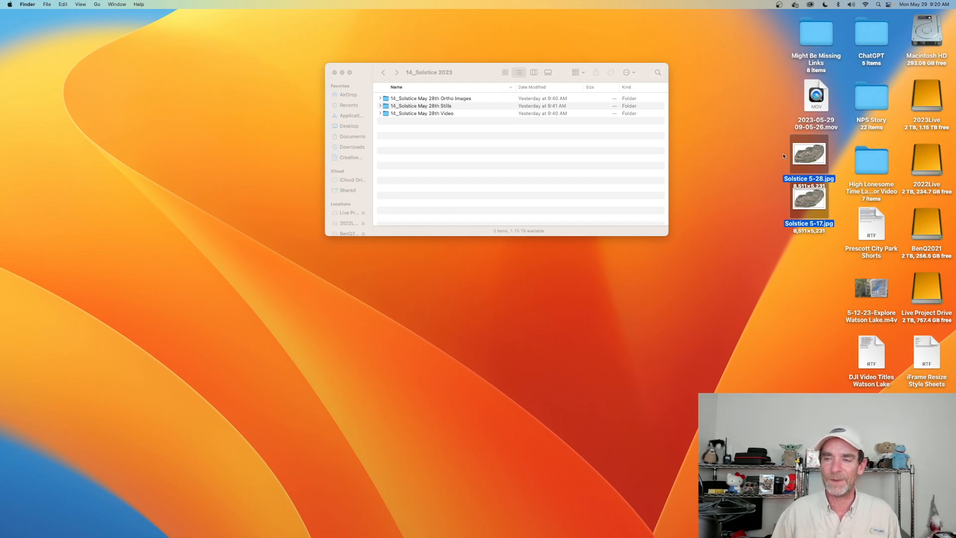
pyautogui.rightClick(814, 155)
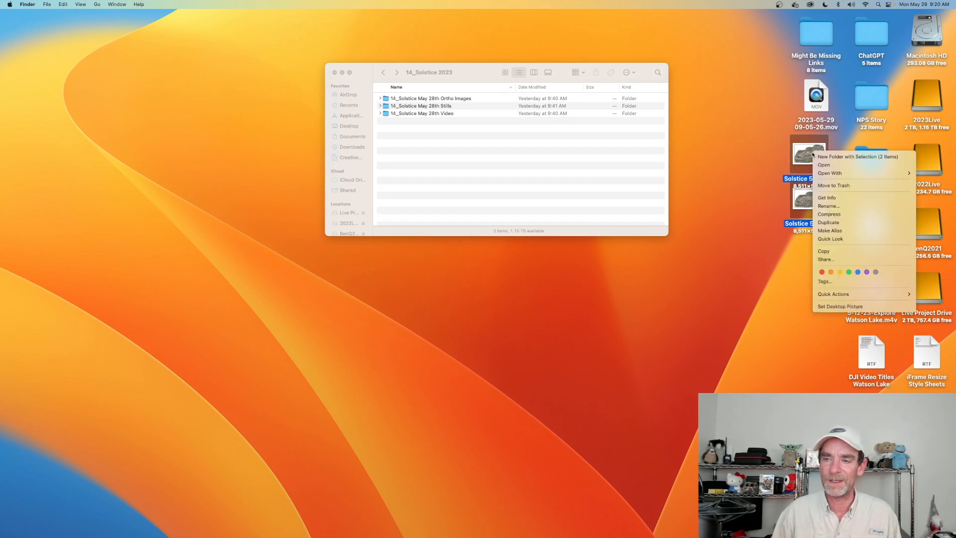
pyautogui.click(838, 185)
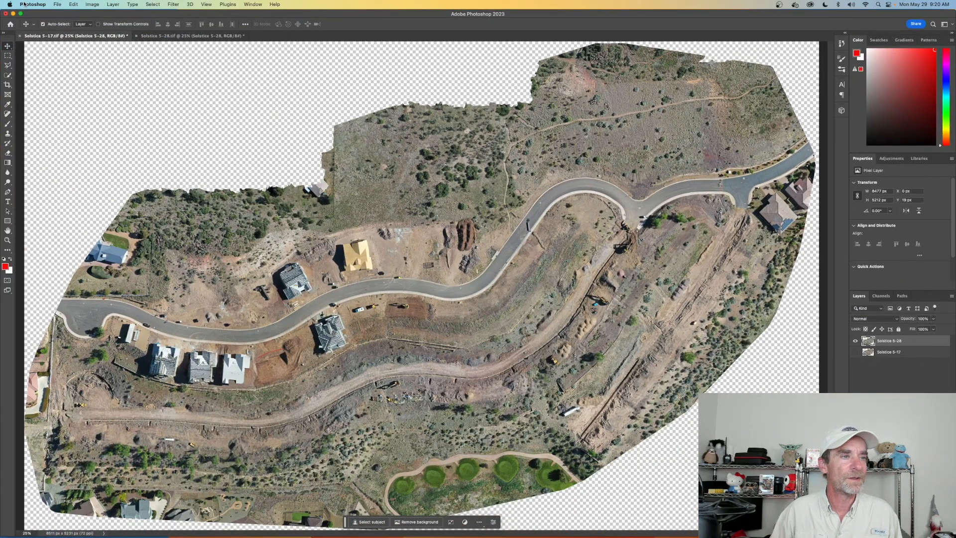
# - Switch to Photoshop and quit it without saving the changes to Solstice 5-28.tif and Solstice 5-17.tif
pyautogui.click(24, 4)
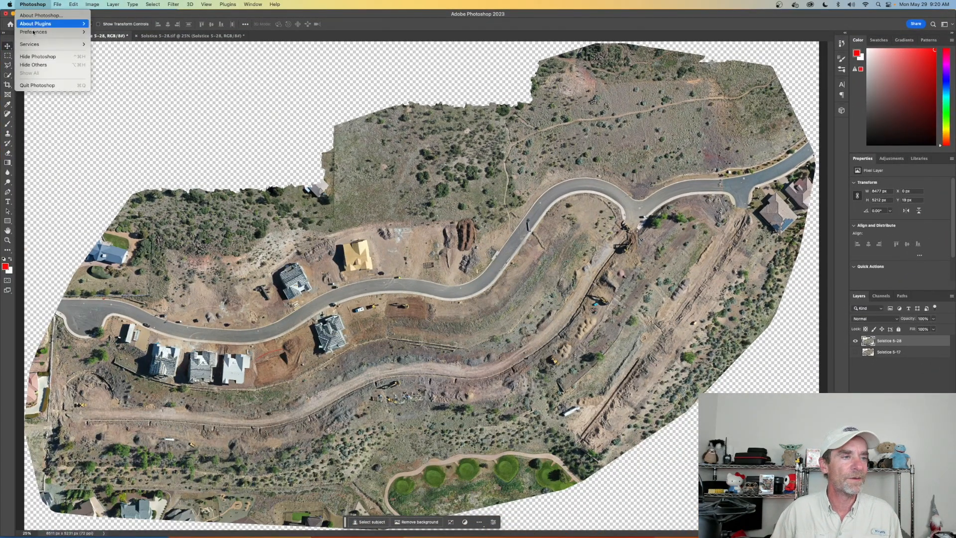
pyautogui.click(64, 84)
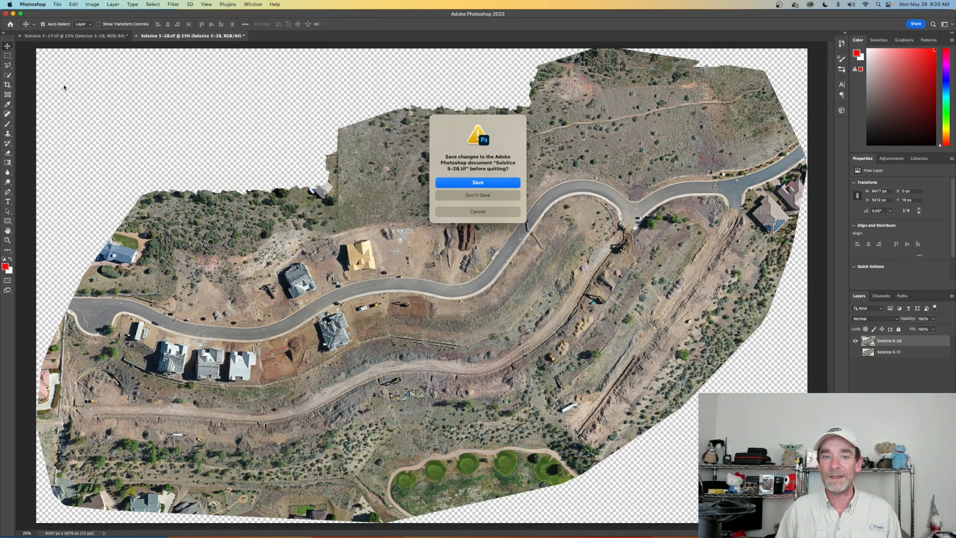
pyautogui.click(446, 193)
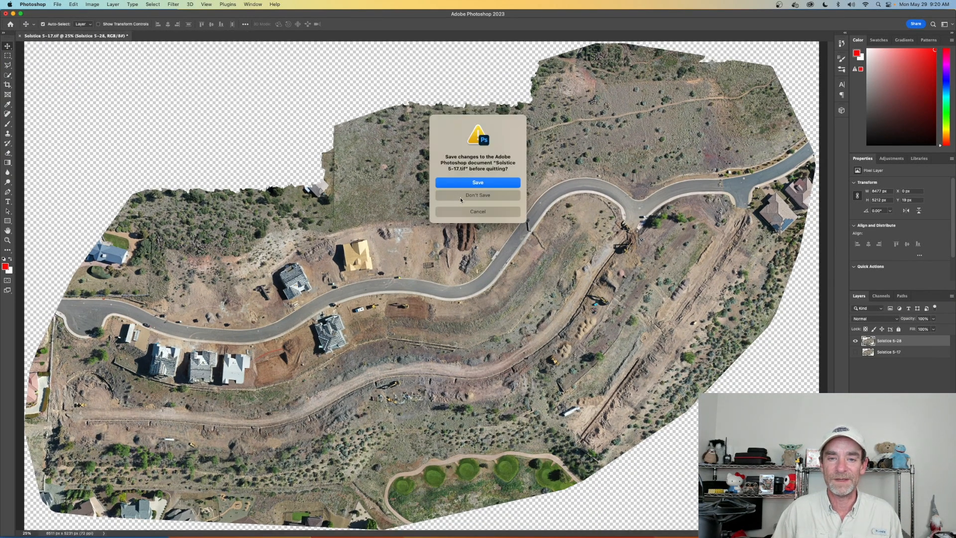
pyautogui.click(460, 196)
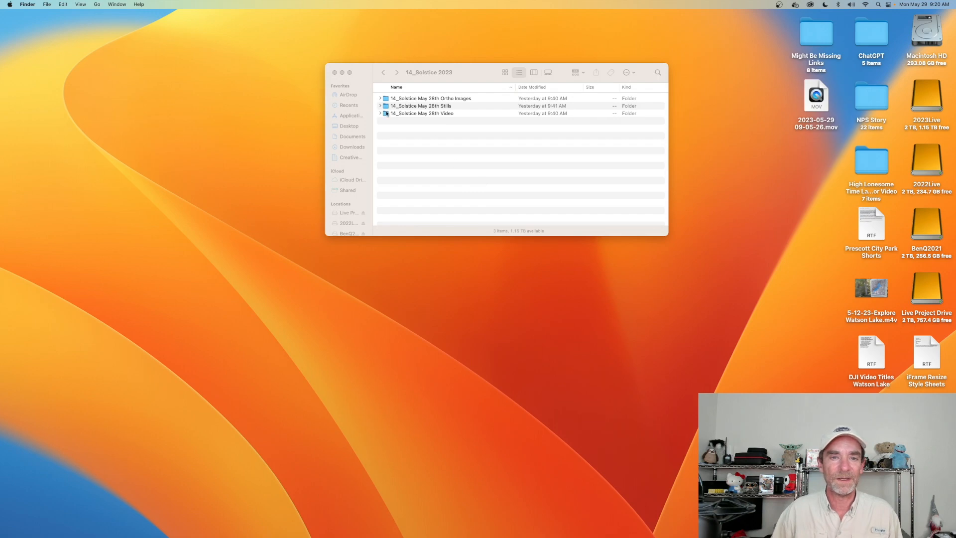
# - Close the open folder and browse the 2023Live drive through 2023_Client_Data, 1_Solstice Project and 14_Solstice 2023 to the 14_Solstice May 28th Video folder
pyautogui.click(335, 72)
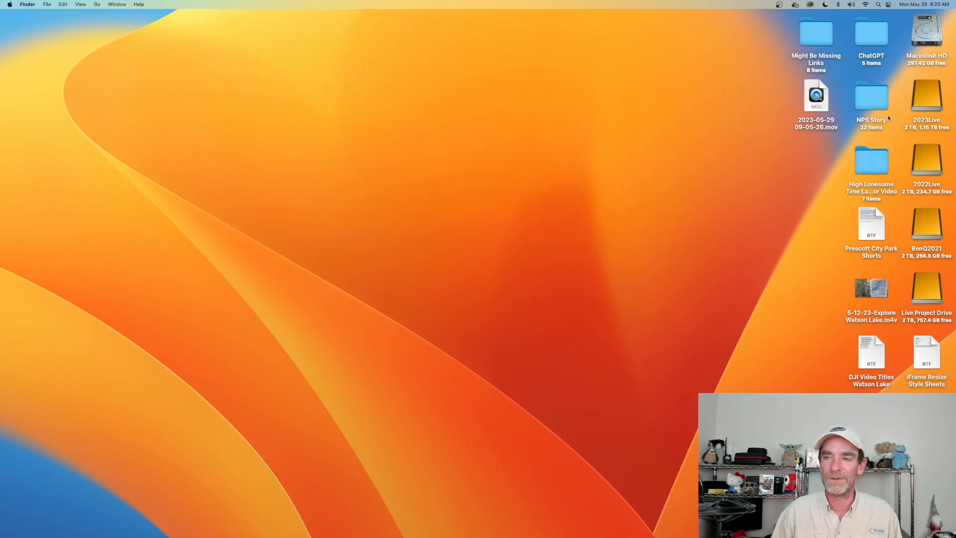
pyautogui.doubleClick(927, 100)
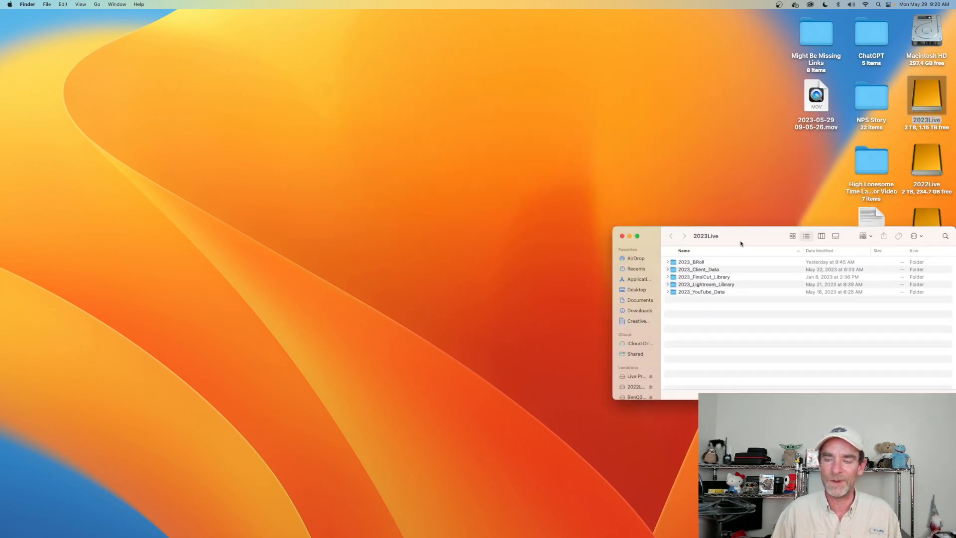
pyautogui.moveTo(740, 244); pyautogui.dragTo(464, 137)
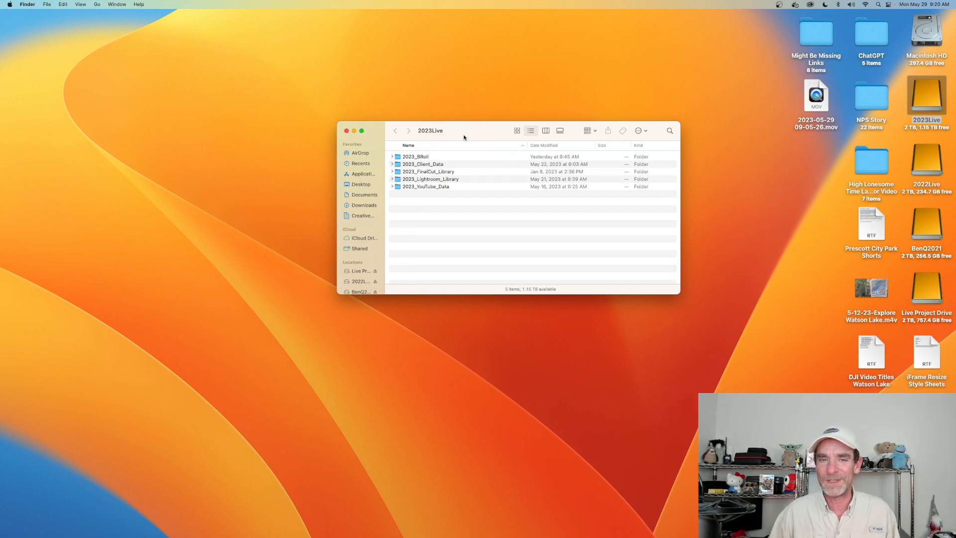
pyautogui.doubleClick(440, 165)
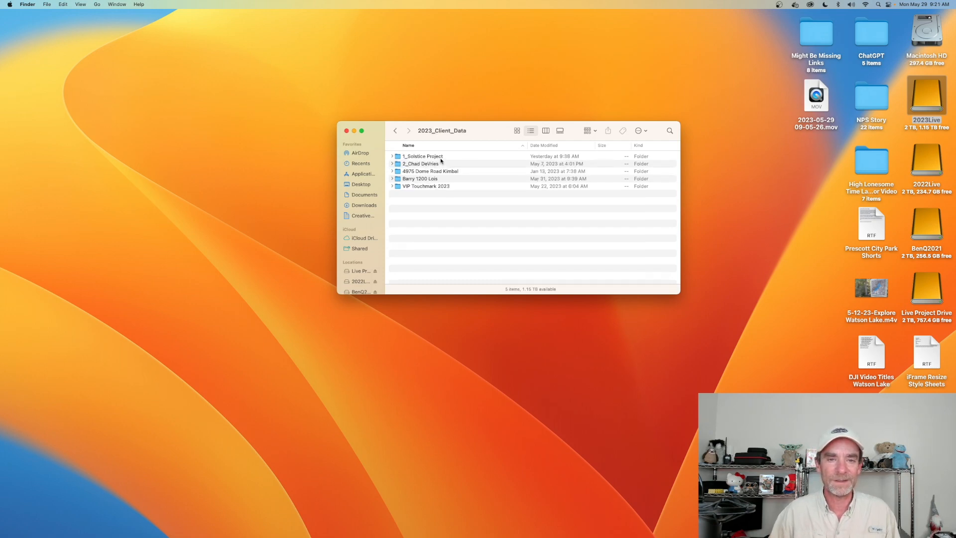
pyautogui.doubleClick(441, 158)
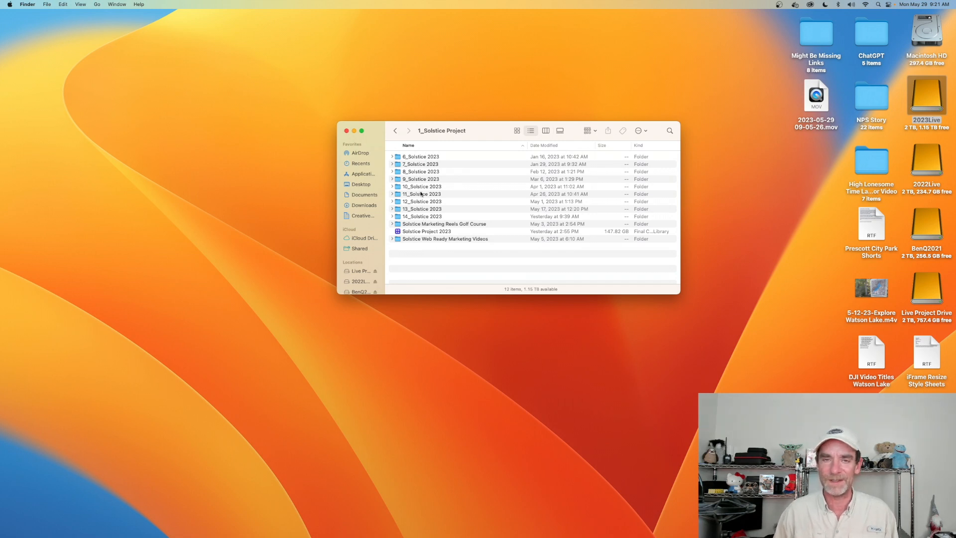
pyautogui.doubleClick(426, 218)
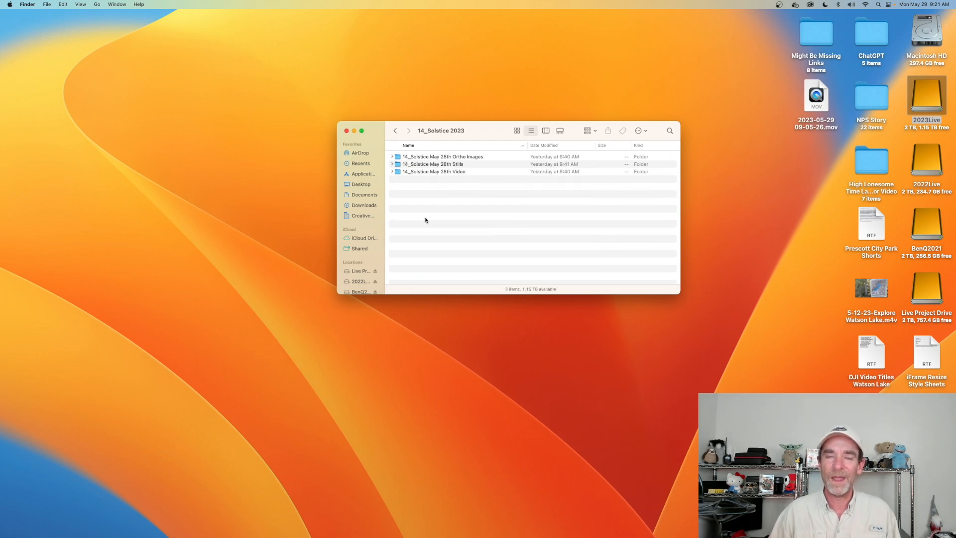
pyautogui.doubleClick(472, 171)
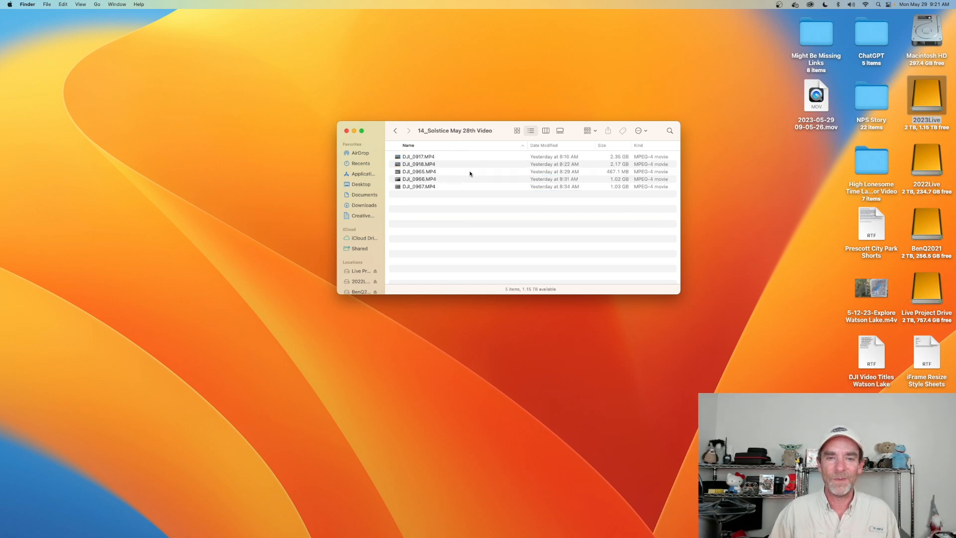
# - Return to the 14_Solstice 2023 folder, reopen 14_Solstice May 28th Video and select DJI_0917.MP4
pyautogui.click(395, 131)
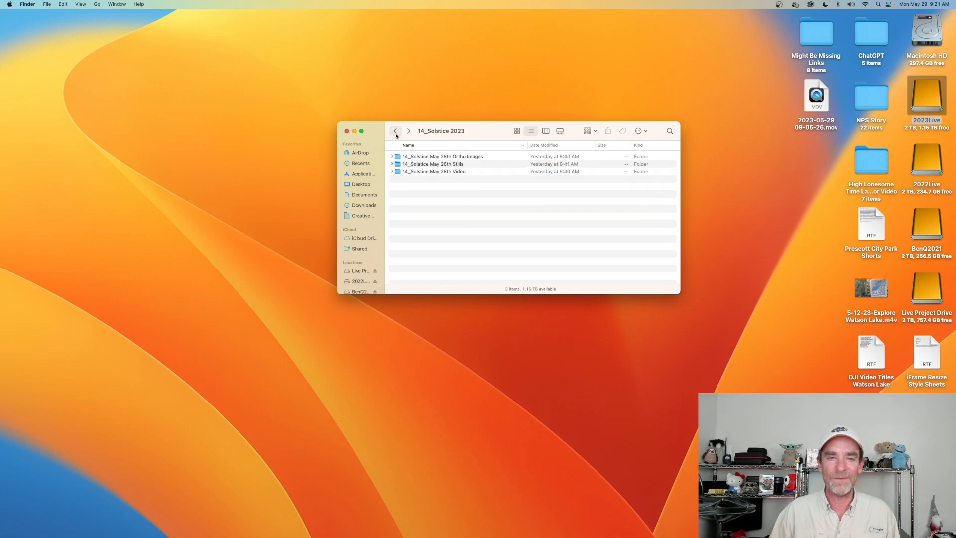
pyautogui.click(436, 173)
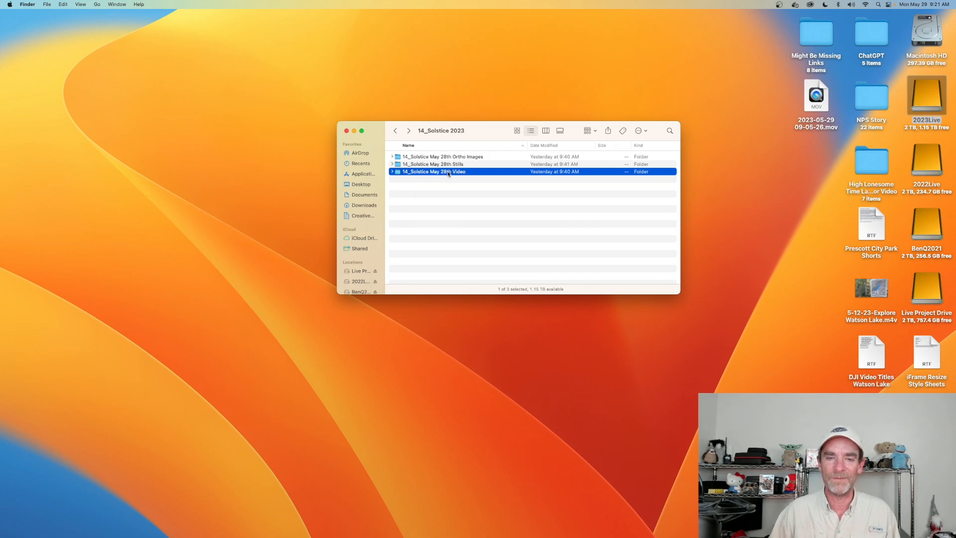
pyautogui.doubleClick(450, 173)
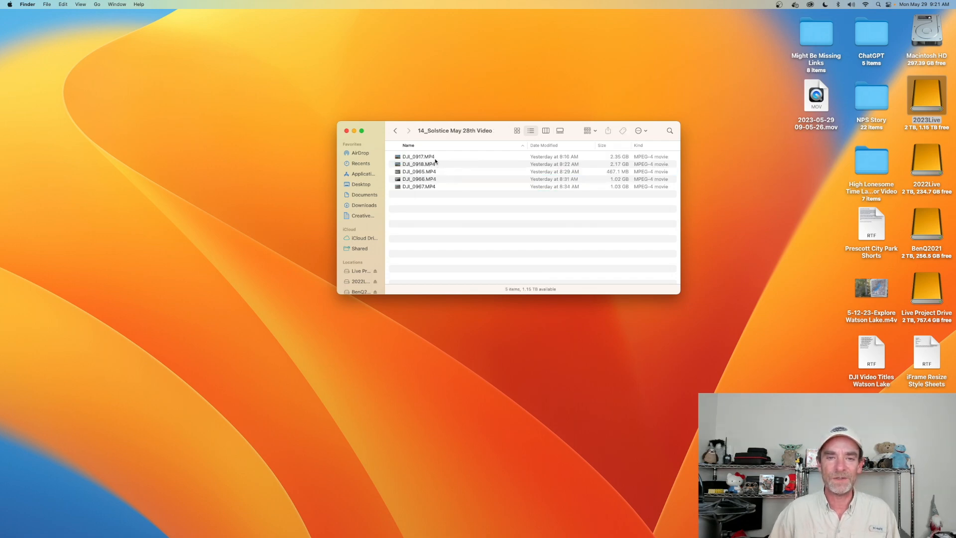
pyautogui.click(436, 159)
pyautogui.click(437, 165)
pyautogui.click(440, 159)
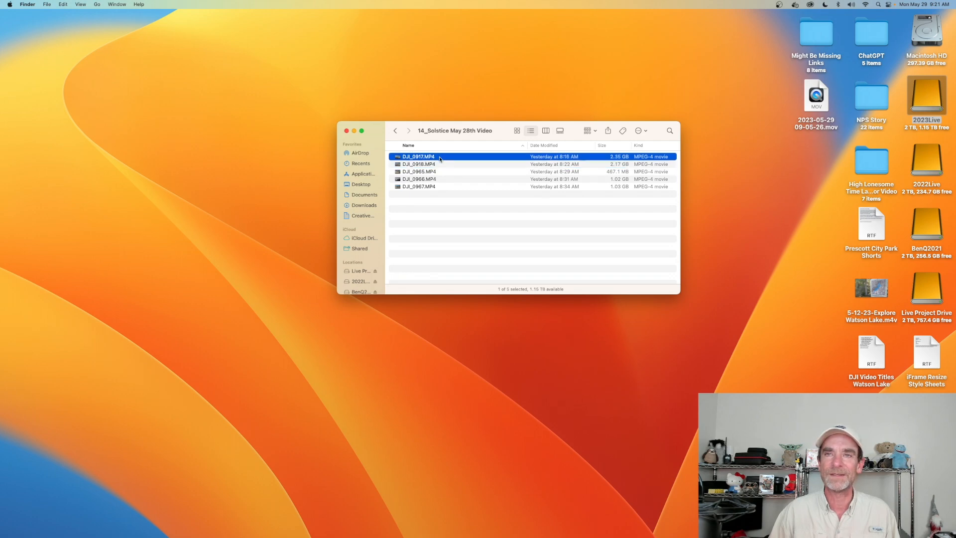
# - Launch Final Cut Pro and switch to WebODM Manager
pyautogui.moveTo(493, 537)
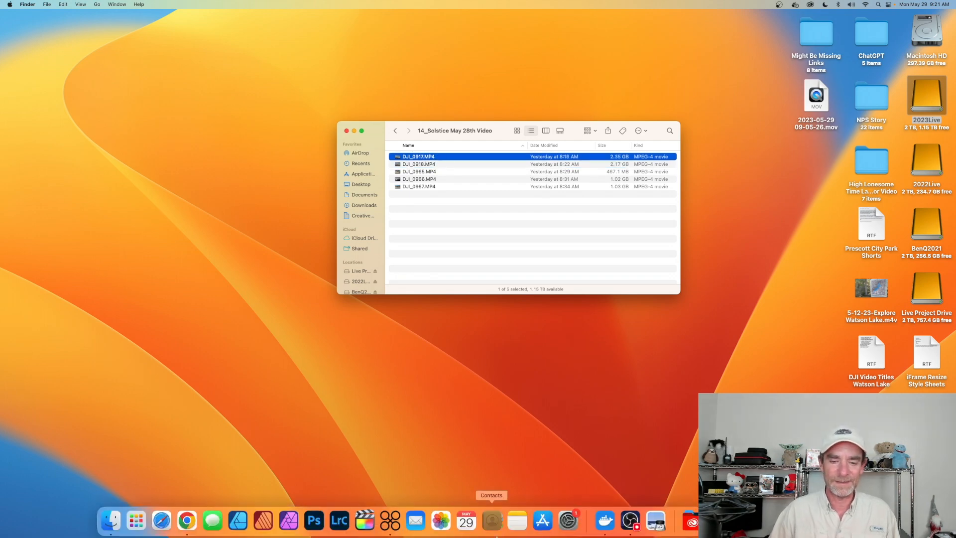
pyautogui.click(364, 524)
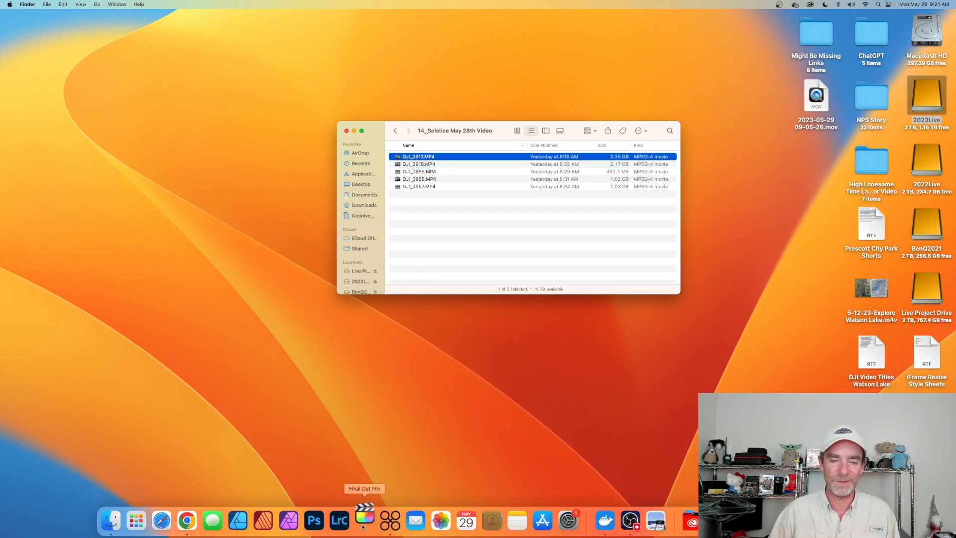
pyautogui.click(392, 527)
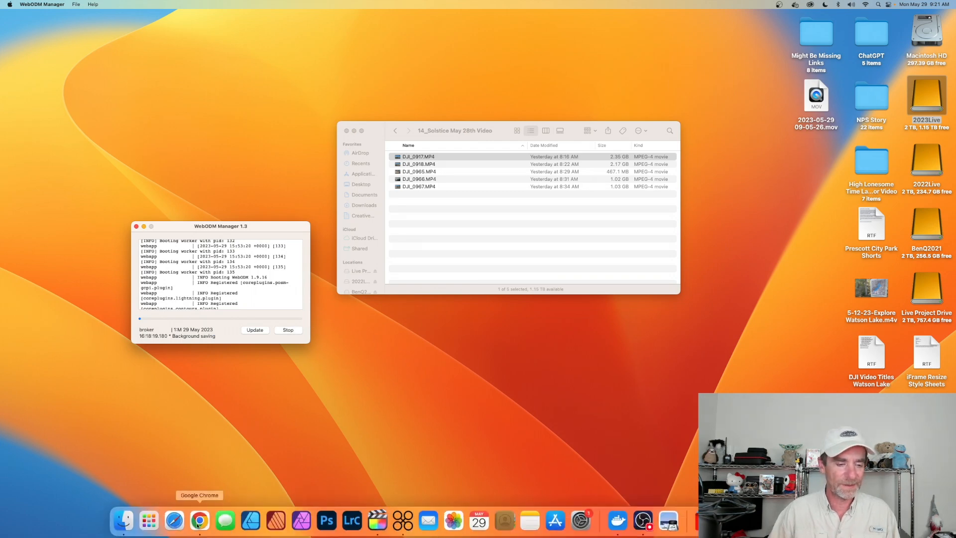
# - Switch to Chrome, log out of WebODM and close its tab, and minimize the browser
pyautogui.click(210, 521)
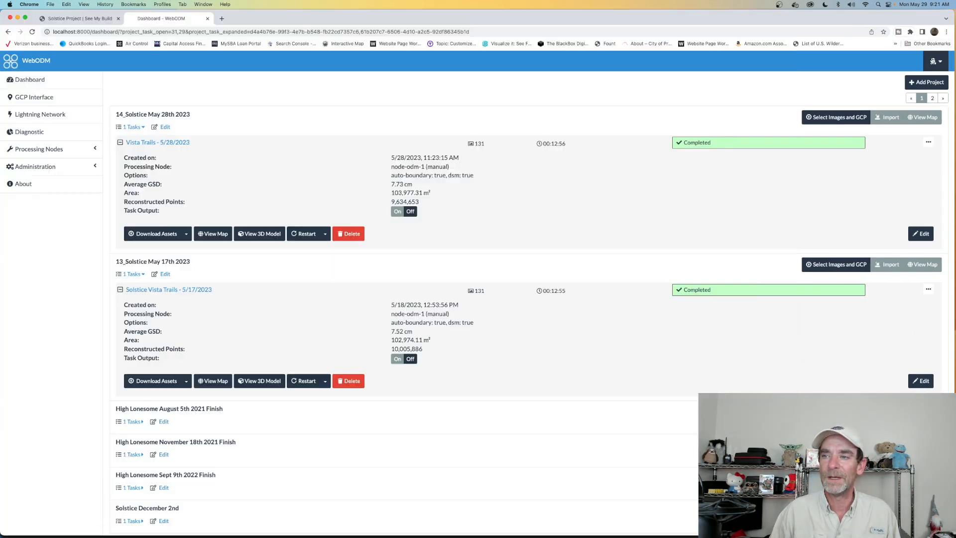
pyautogui.click(936, 61)
pyautogui.click(910, 97)
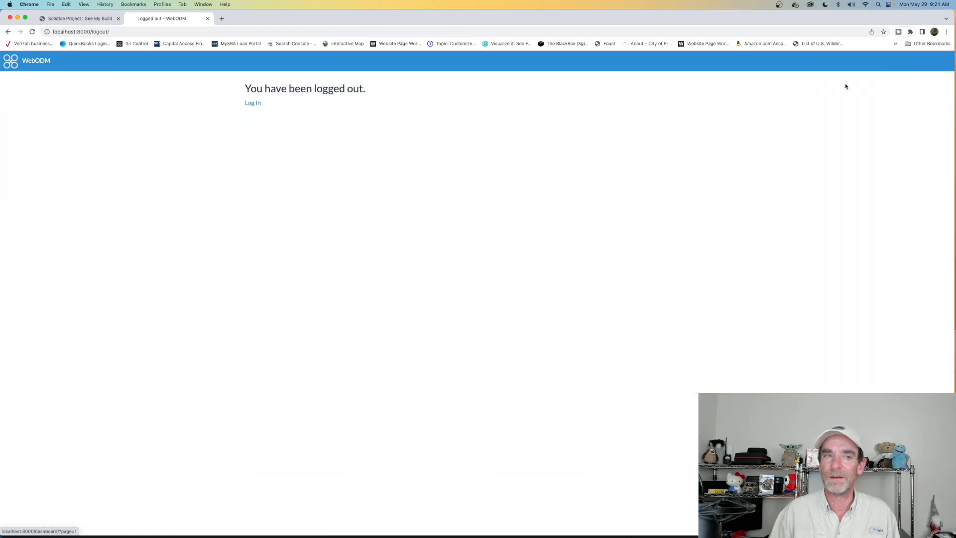
pyautogui.click(207, 18)
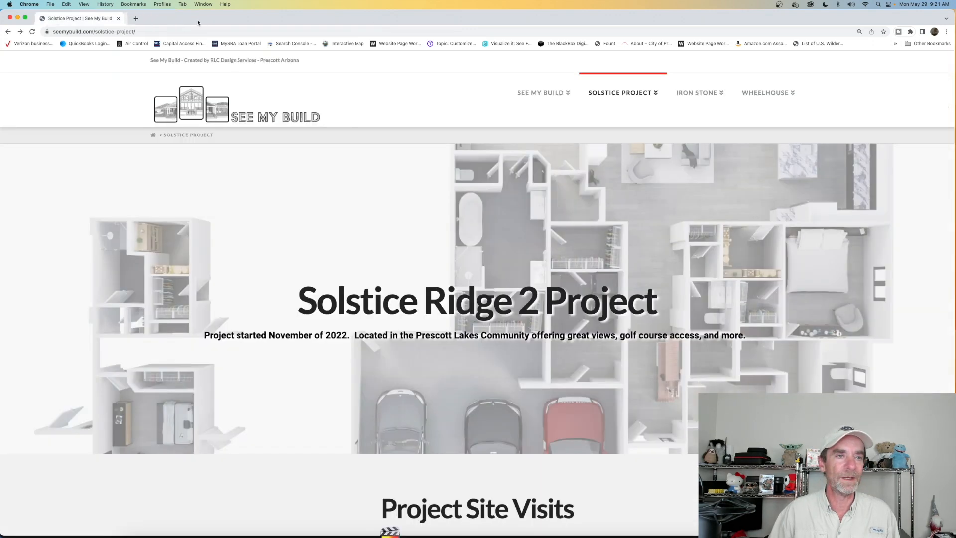
pyautogui.click(18, 17)
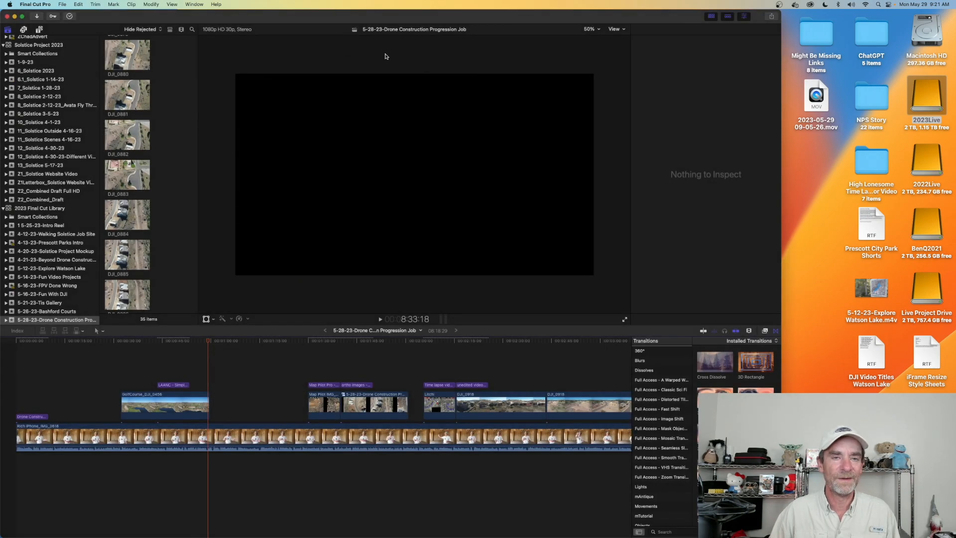
# - Minimize Final Cut Pro, stop the WebODM server in WebODM Manager, and move the manager window clear of the folder window
pyautogui.click(14, 16)
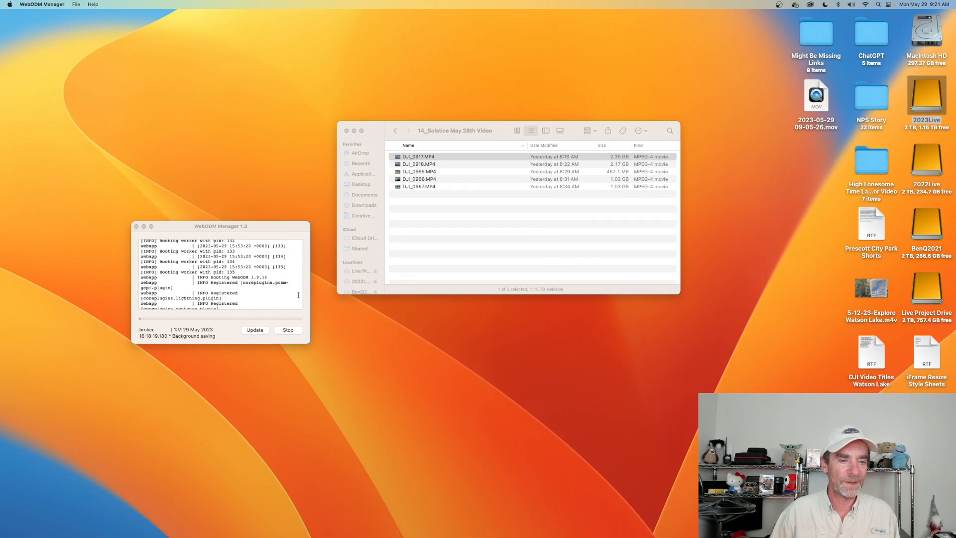
pyautogui.click(290, 332)
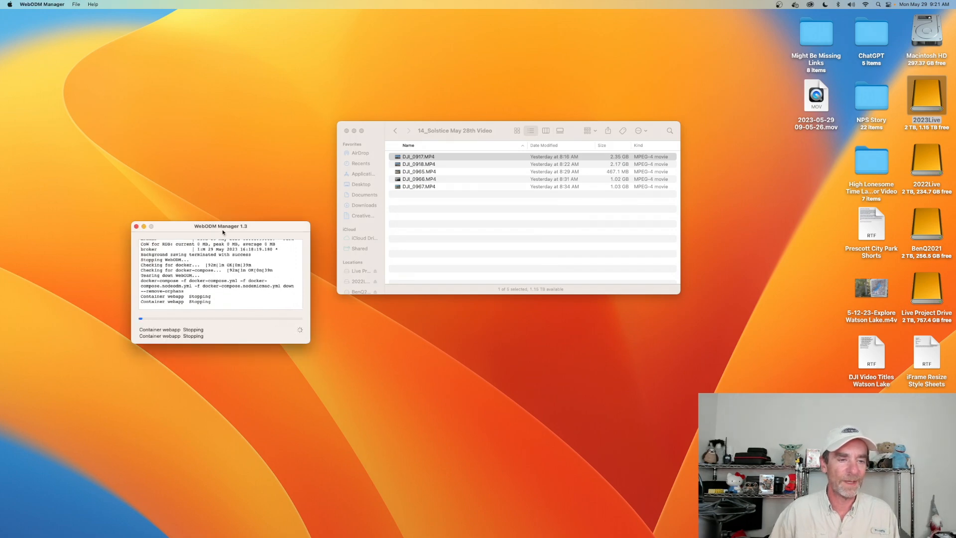
pyautogui.moveTo(230, 228); pyautogui.dragTo(242, 77)
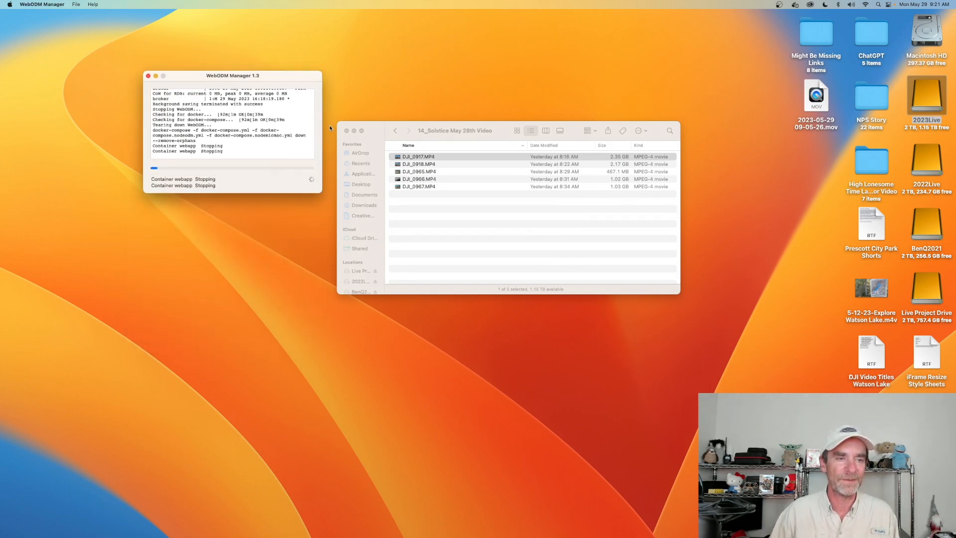
# - Restore the Final Cut Pro window and widen it to fill the full screen width
pyautogui.moveTo(468, 537)
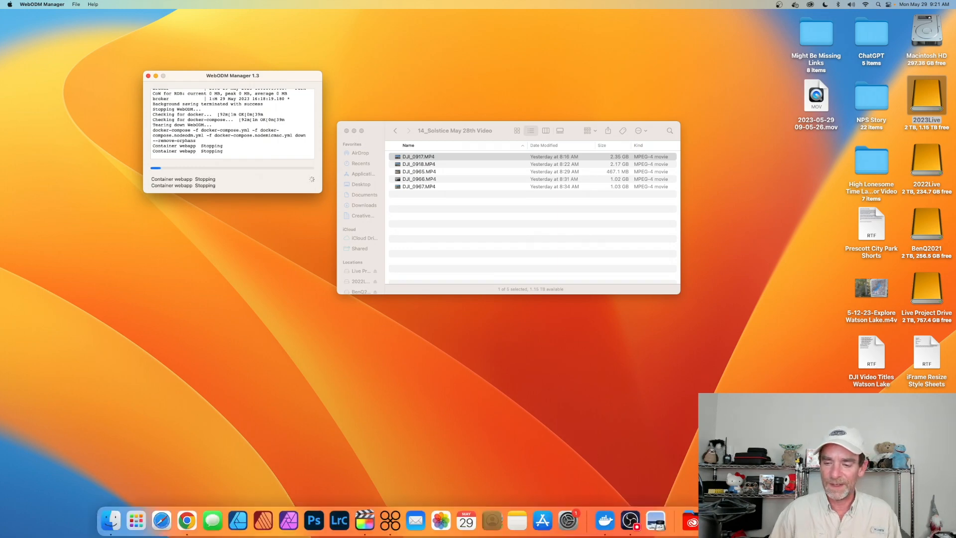
pyautogui.click(820, 520)
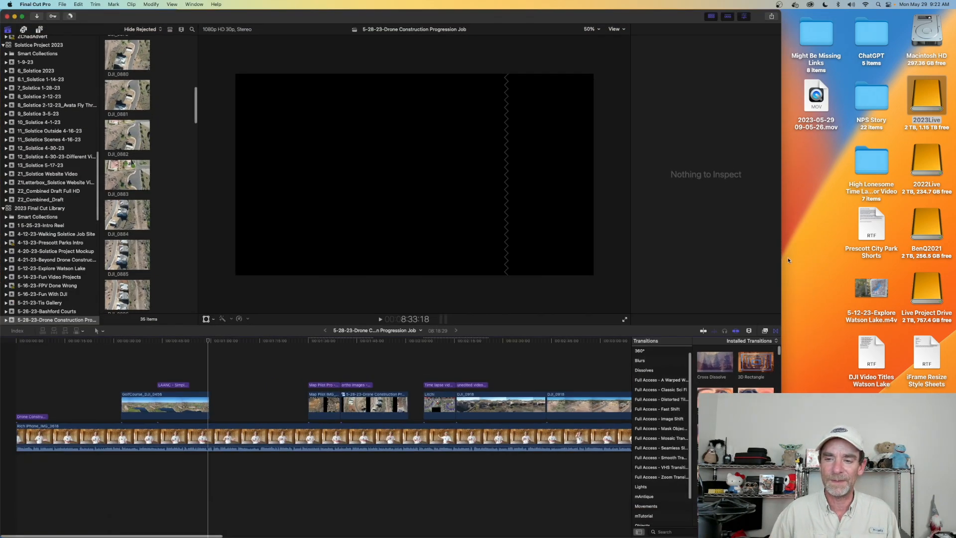
pyautogui.moveTo(781, 257); pyautogui.dragTo(955, 264)
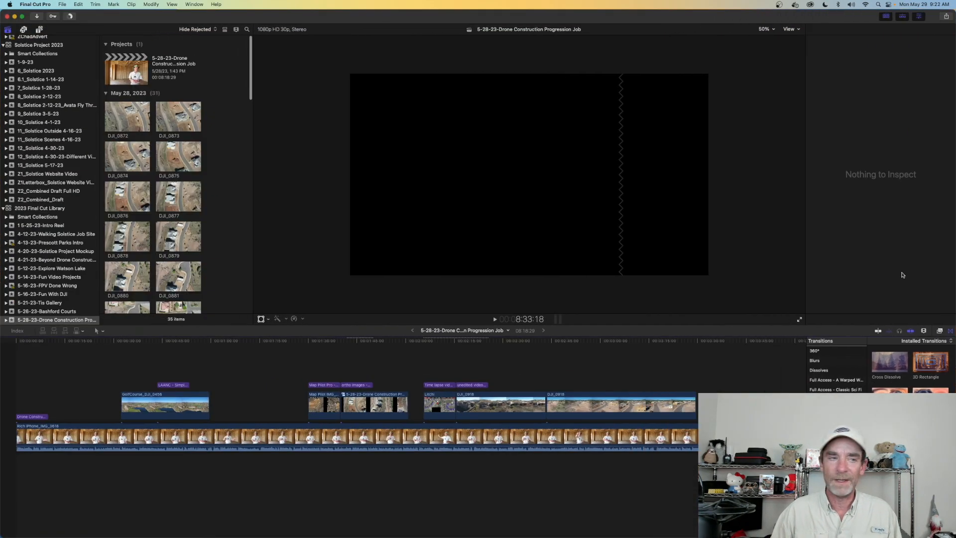
# - Collapse the 2023 Final Cut Library, the 2022FinalCutPro library and the first listed library, leaving Solstice Project 2023 expanded
pyautogui.click(3, 210)
pyautogui.click(7, 226)
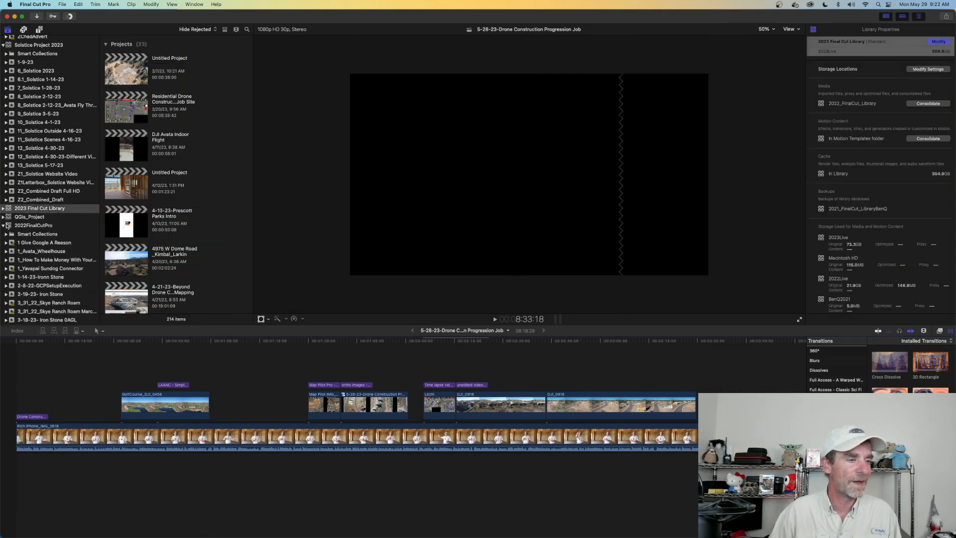
pyautogui.click(7, 226)
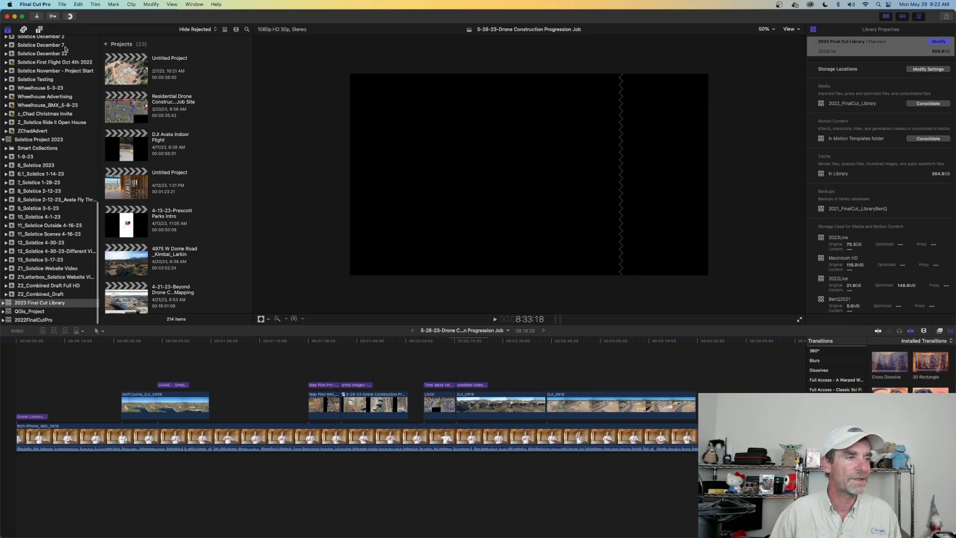
pyautogui.scroll(15, 65, 48)
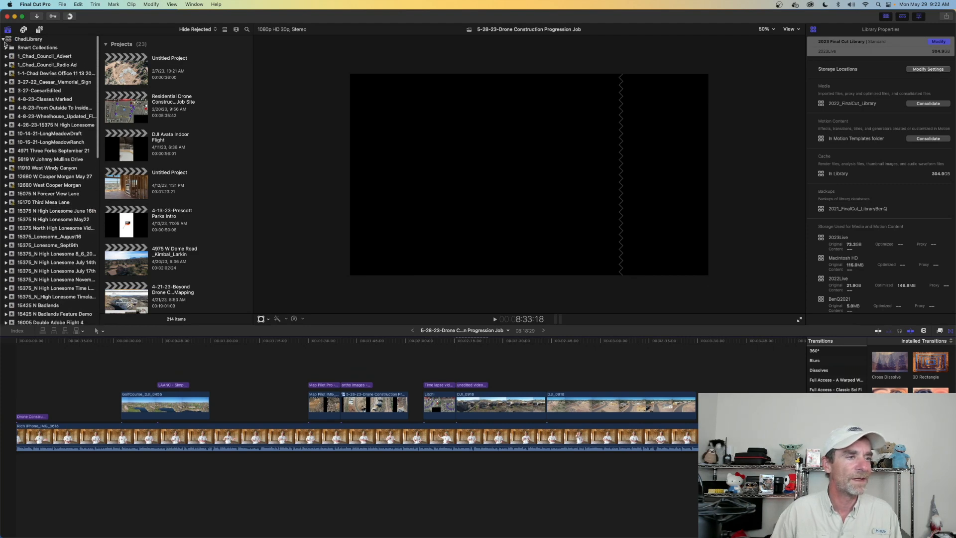
pyautogui.click(3, 40)
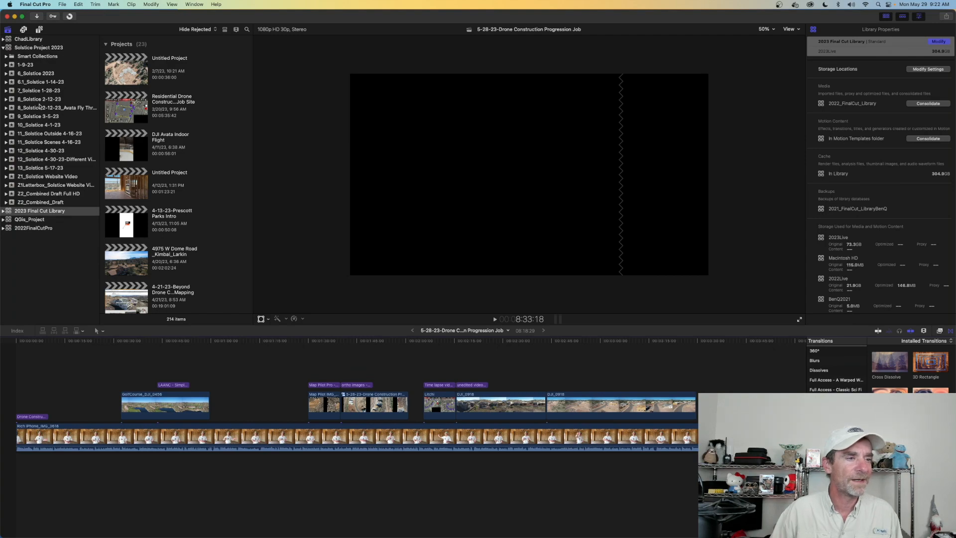
# - Open the 12_Solstice 4-30-23 project from its event and place the playhead at 16:34 to view the site footage
pyautogui.click(23, 109)
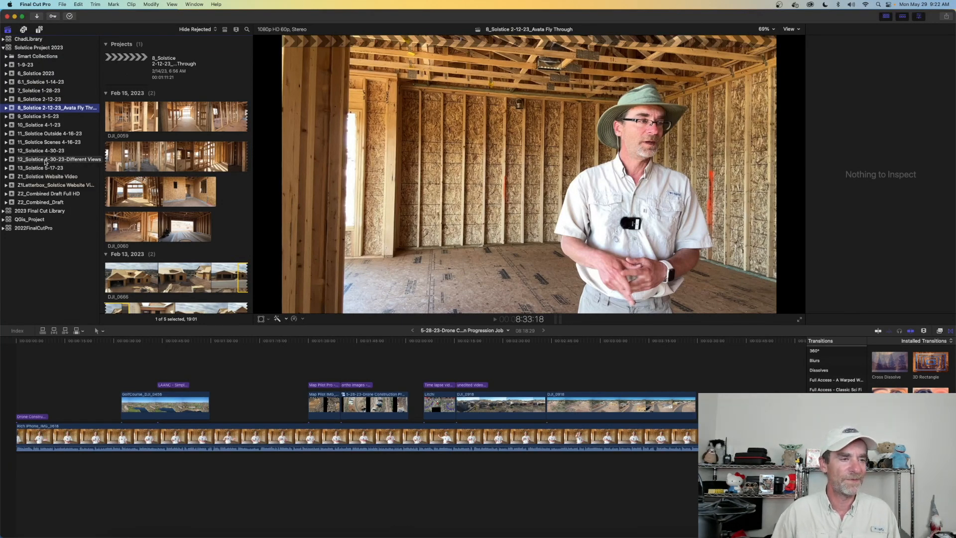
pyautogui.click(42, 150)
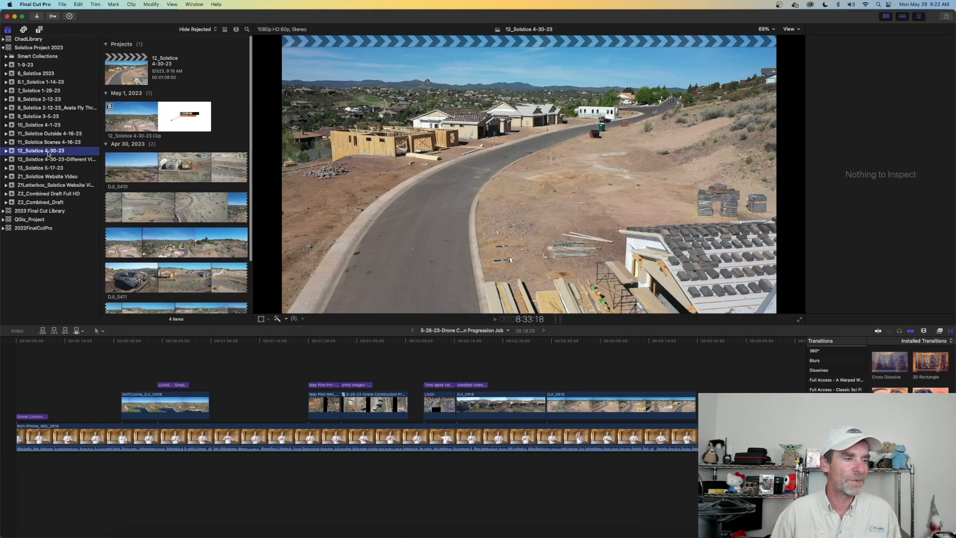
pyautogui.doubleClick(130, 75)
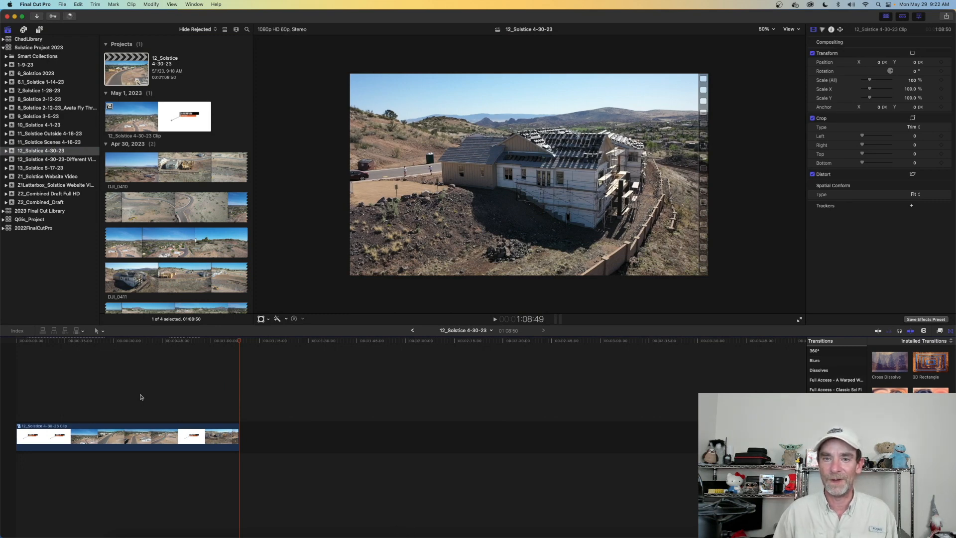
pyautogui.click(78, 397)
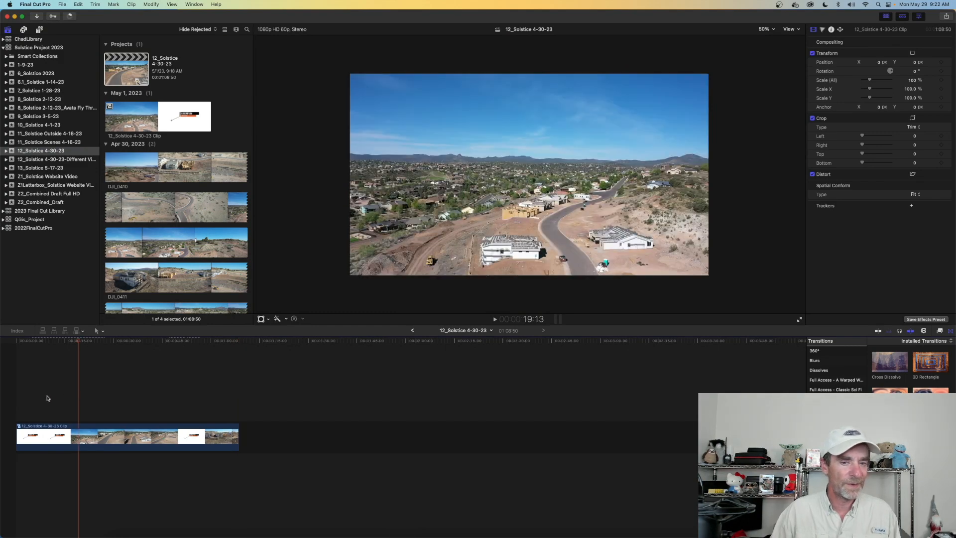
pyautogui.moveTo(79, 342)
pyautogui.mouseDown()
pyautogui.moveTo(18, 349)
pyautogui.moveTo(70, 352)
pyautogui.mouseUp()
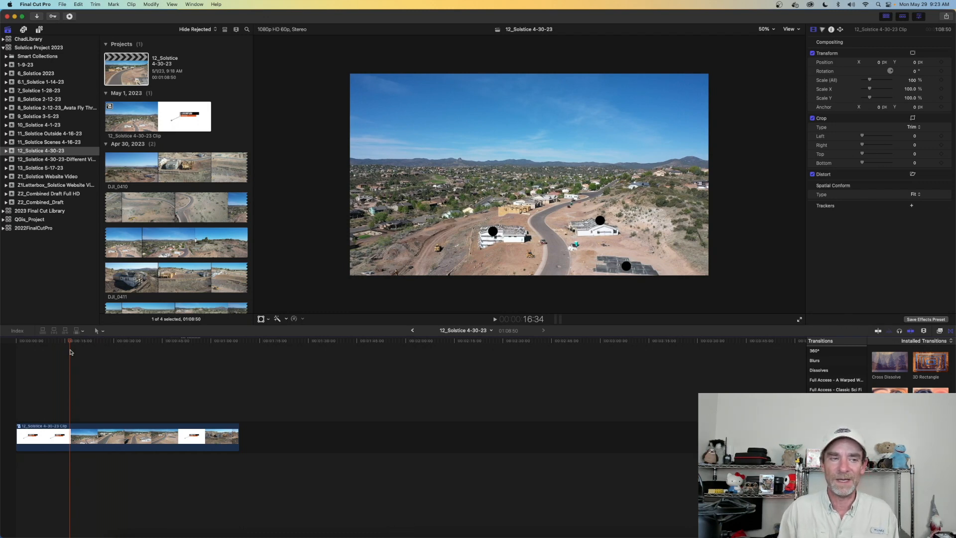
# - Open the 13_Solstice 5-17-23 project from its event in the timeline
pyautogui.click(47, 170)
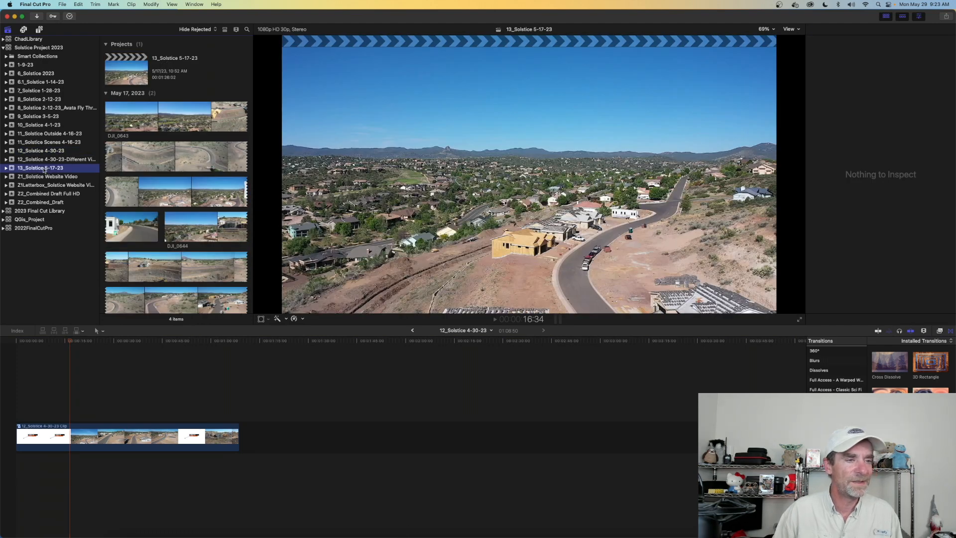
pyautogui.doubleClick(126, 69)
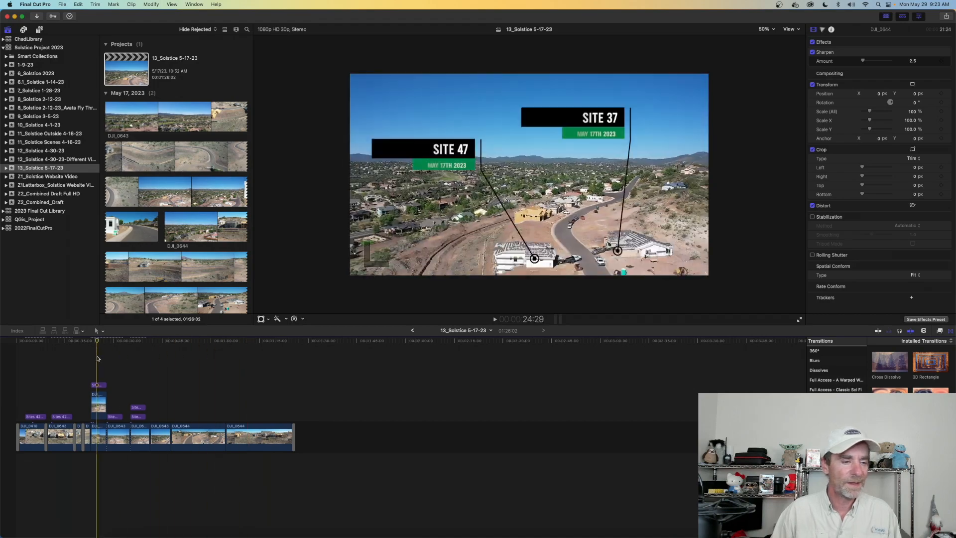
# - Review the 13_Solstice 5-17-23 timeline footage at 10:24, 8:24, 41:10 and on to 1:23:13 near its end
pyautogui.press('space')
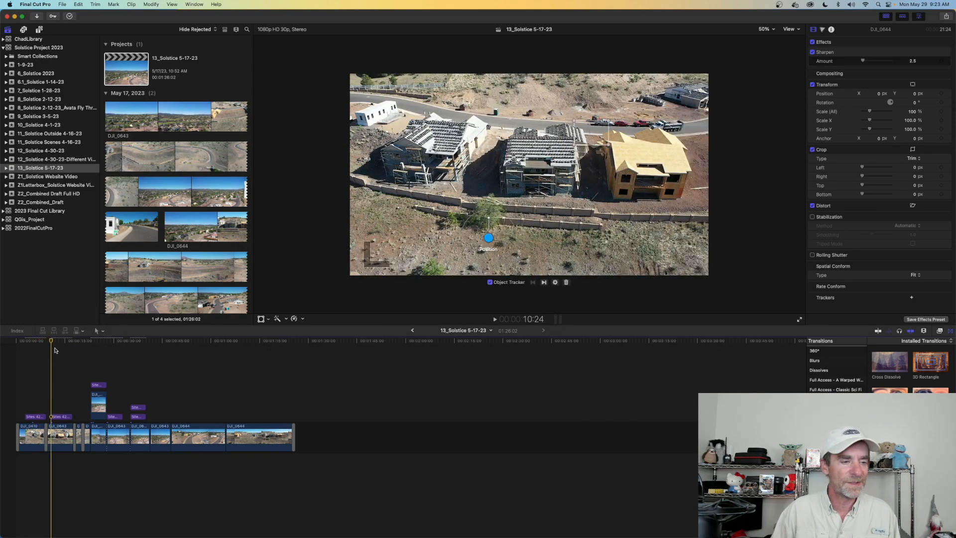
pyautogui.moveTo(53, 343)
pyautogui.mouseDown()
pyautogui.moveTo(61, 342)
pyautogui.moveTo(43, 342)
pyautogui.moveTo(66, 343)
pyautogui.moveTo(45, 341)
pyautogui.mouseUp()
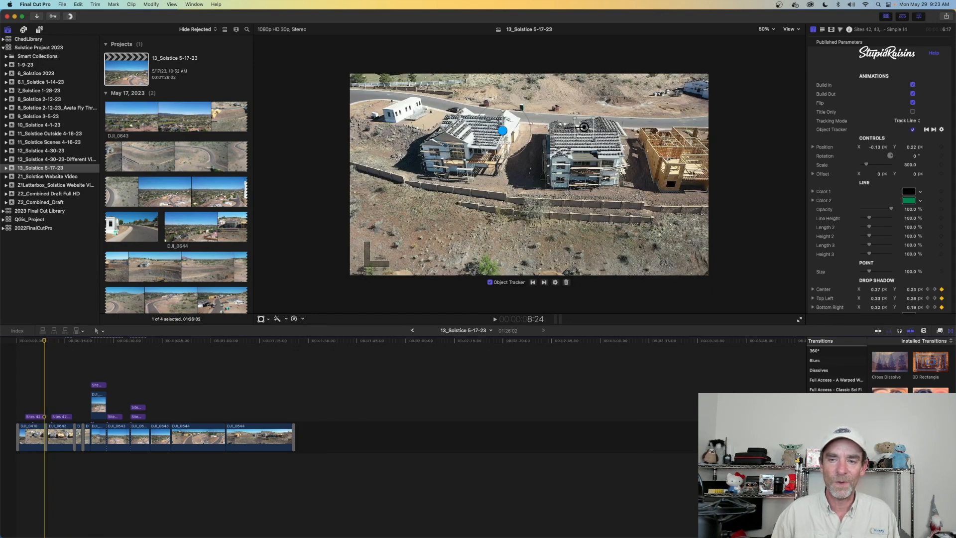
pyautogui.moveTo(44, 342); pyautogui.dragTo(151, 359)
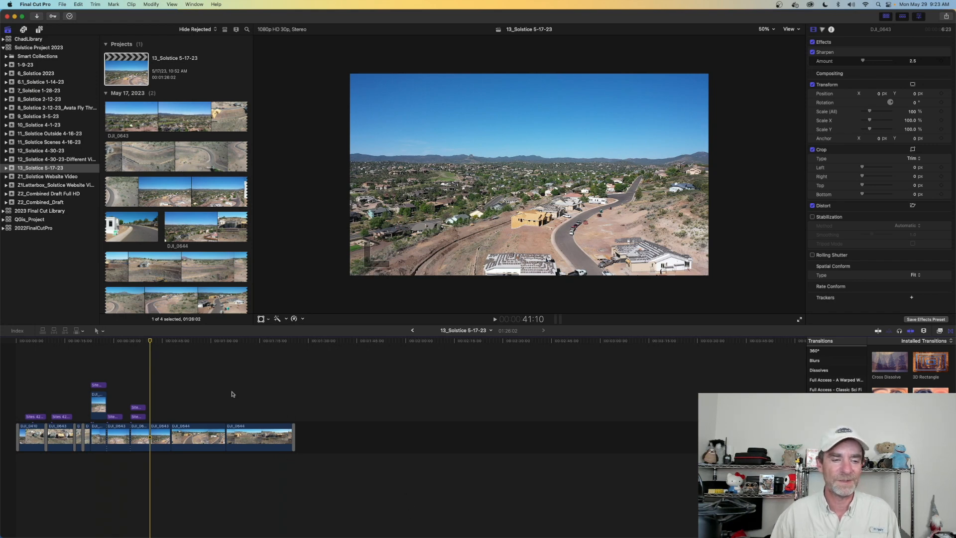
pyautogui.moveTo(151, 341); pyautogui.dragTo(218, 347)
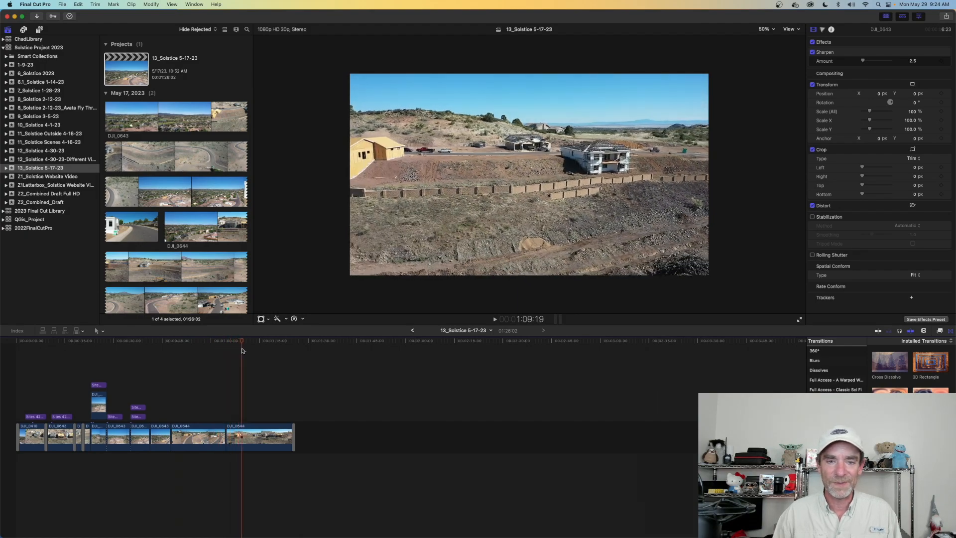
pyautogui.moveTo(283, 352); pyautogui.dragTo(286, 354)
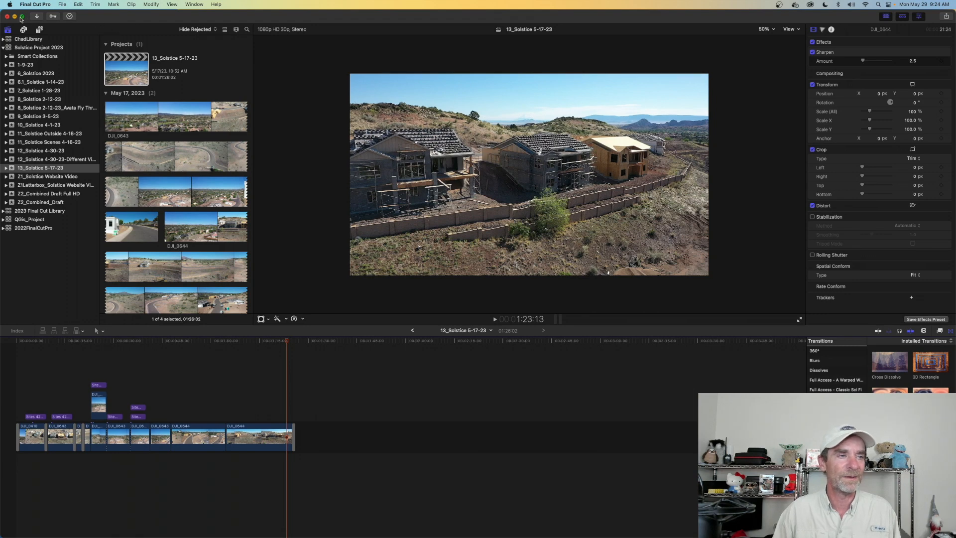
# - Quit Final Cut Pro and return to the desktop
pyautogui.click(35, 5)
pyautogui.click(74, 114)
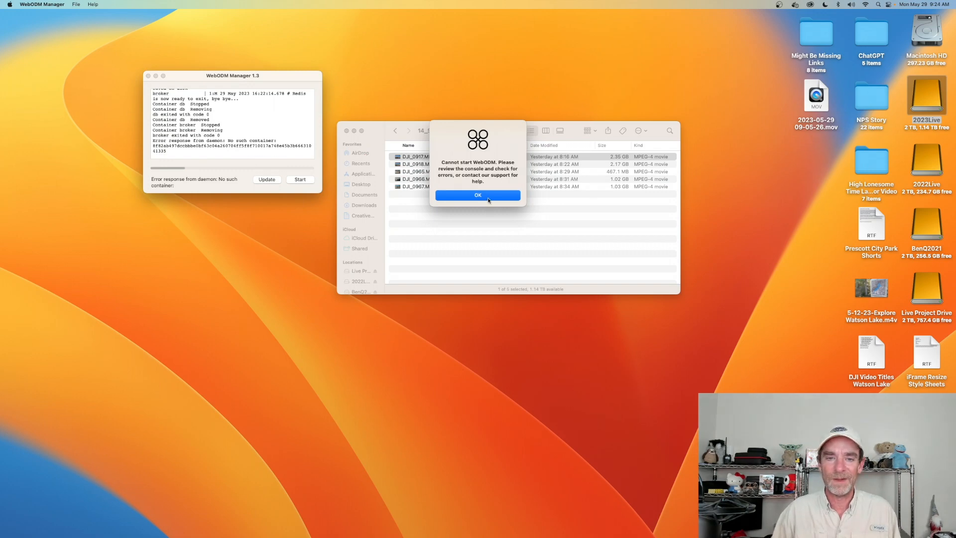
pyautogui.click(490, 198)
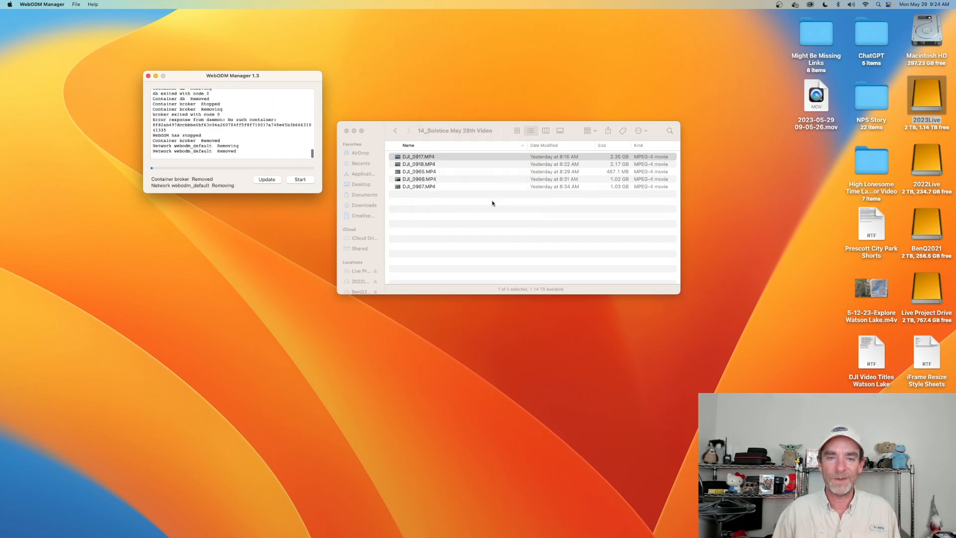
# - Quit WebODM Manager and Docker Desktop
pyautogui.click(26, 5)
pyautogui.click(40, 36)
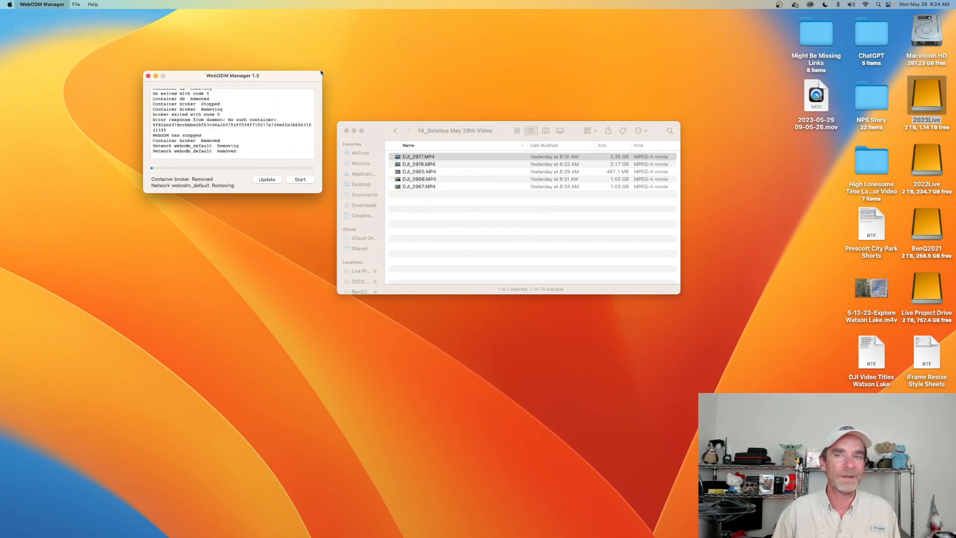
pyautogui.click(779, 5)
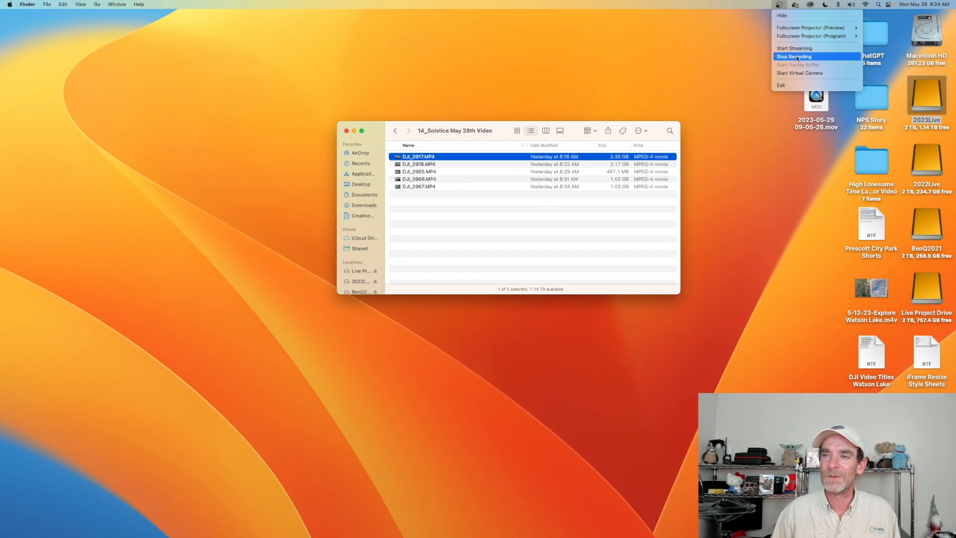
pyautogui.click(795, 5)
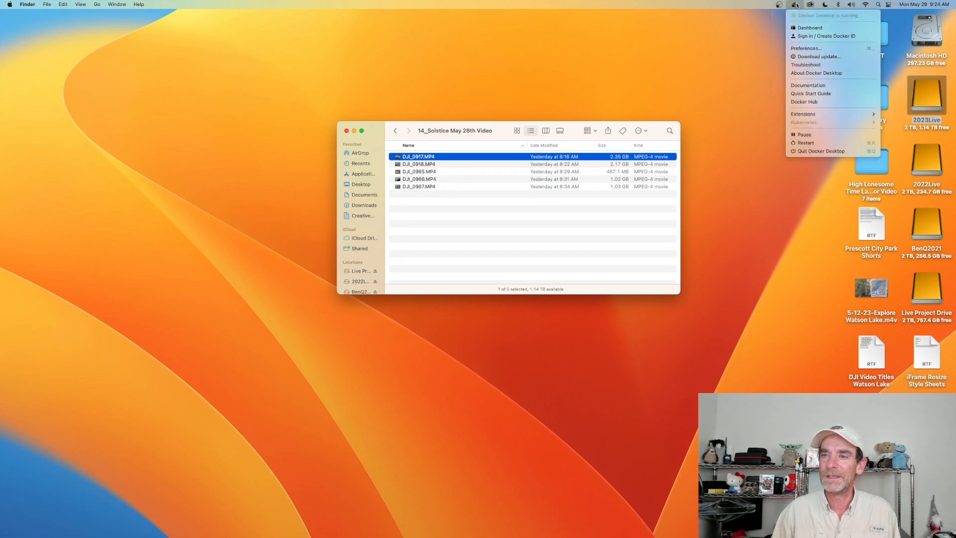
pyautogui.click(805, 152)
# - Reposition the Finder window, go back to the 14_Solstice 2023 folder and open the 14_Solstice May 28th Stills folder
pyautogui.moveTo(495, 138); pyautogui.dragTo(450, 103)
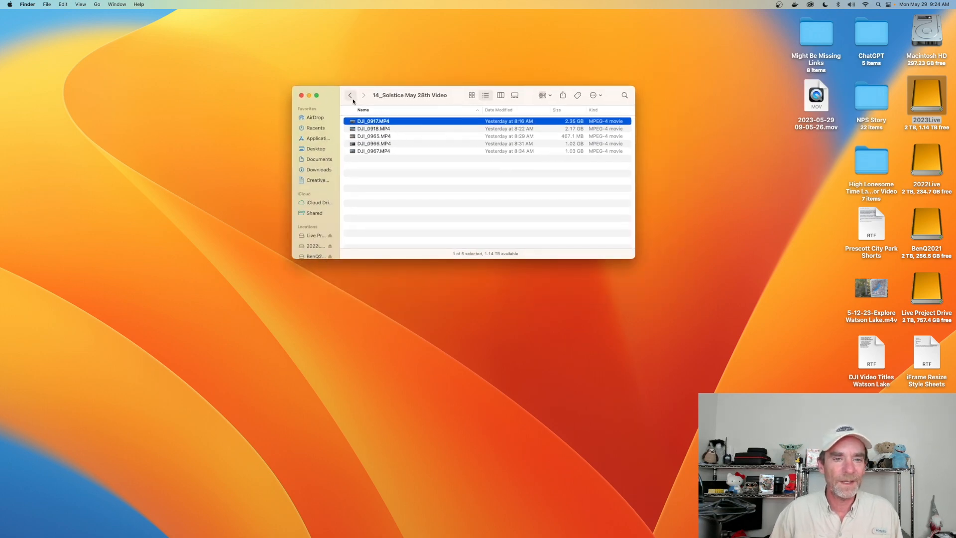
pyautogui.click(350, 96)
pyautogui.click(412, 130)
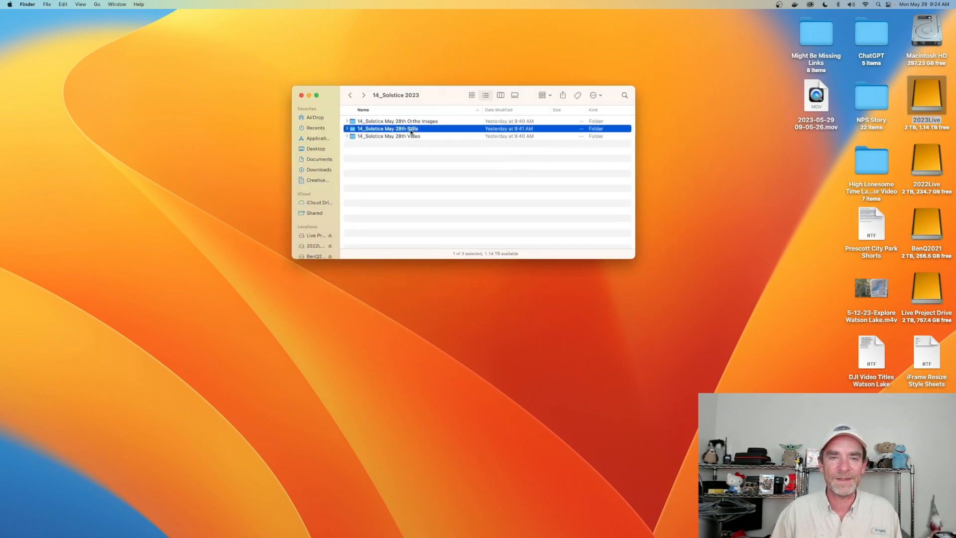
pyautogui.doubleClick(411, 131)
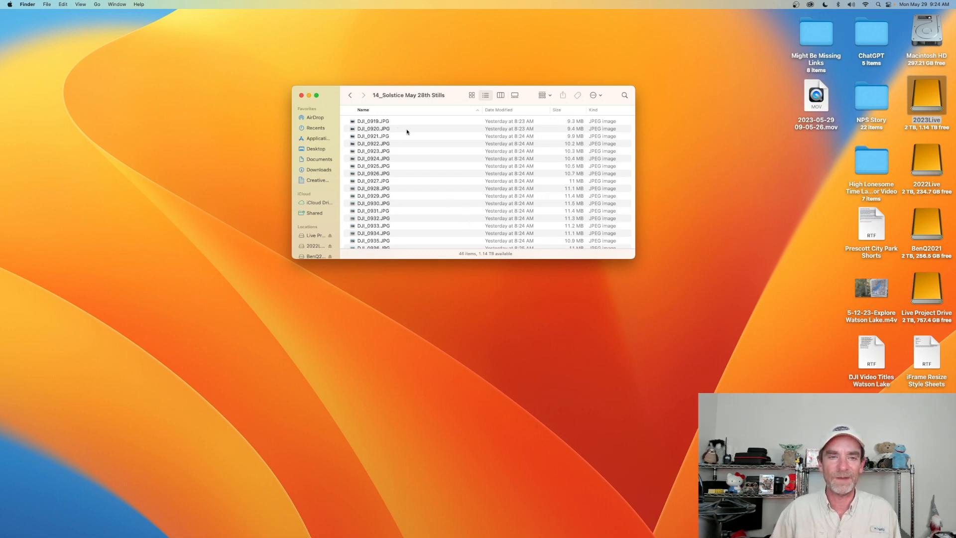
# - View DJI_0919.JPG in Preview, close it and move the stills folder window higher on the desktop
pyautogui.click(394, 121)
pyautogui.doubleClick(394, 121)
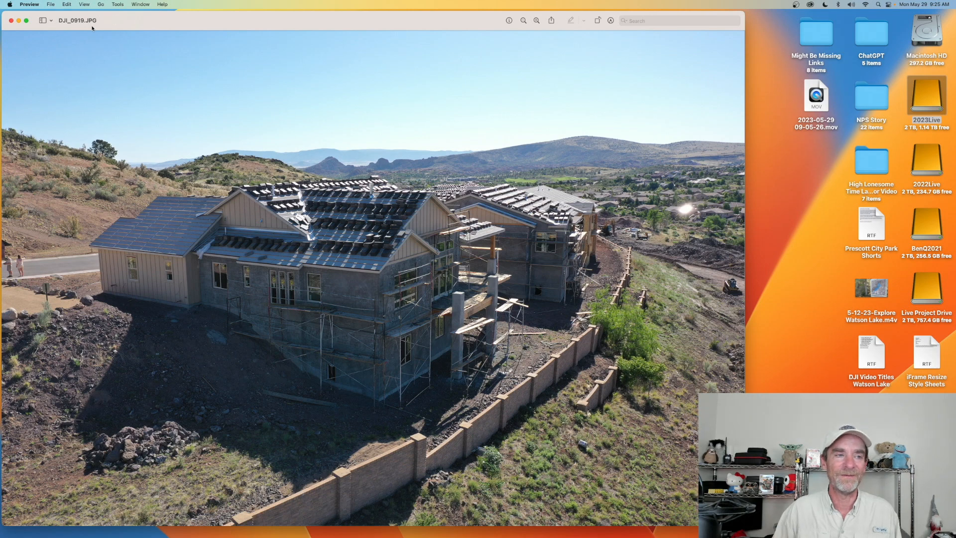
pyautogui.click(11, 20)
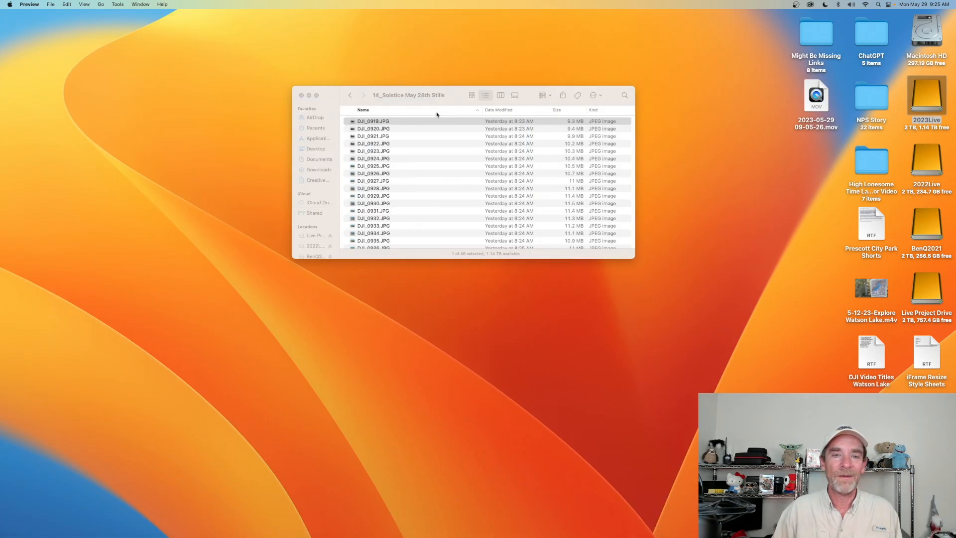
pyautogui.moveTo(458, 97); pyautogui.dragTo(473, 76)
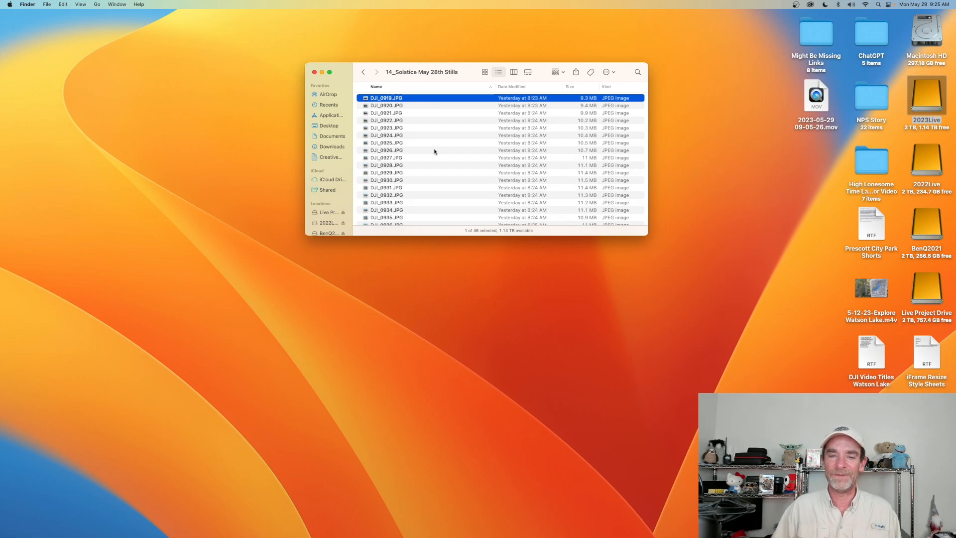
# - Switch to the Solstice Project page in Chrome and review the dated Project Site Visits thumbnails
pyautogui.moveTo(478, 537)
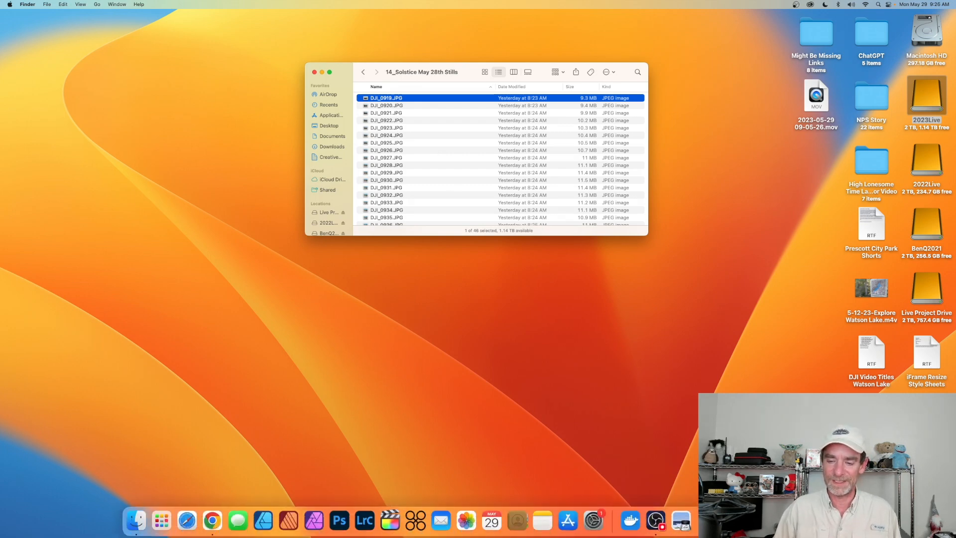
pyautogui.click(795, 521)
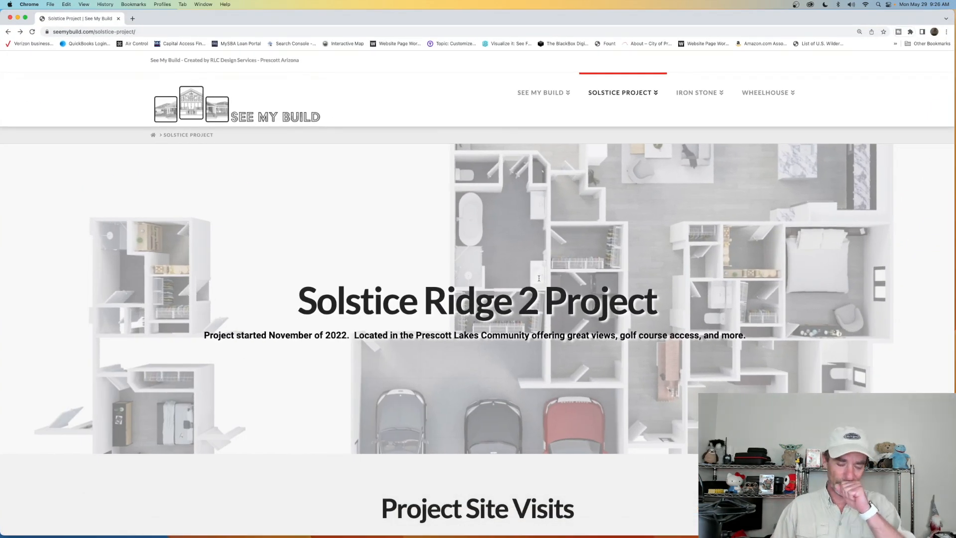
pyautogui.scroll(-20, 539, 278)
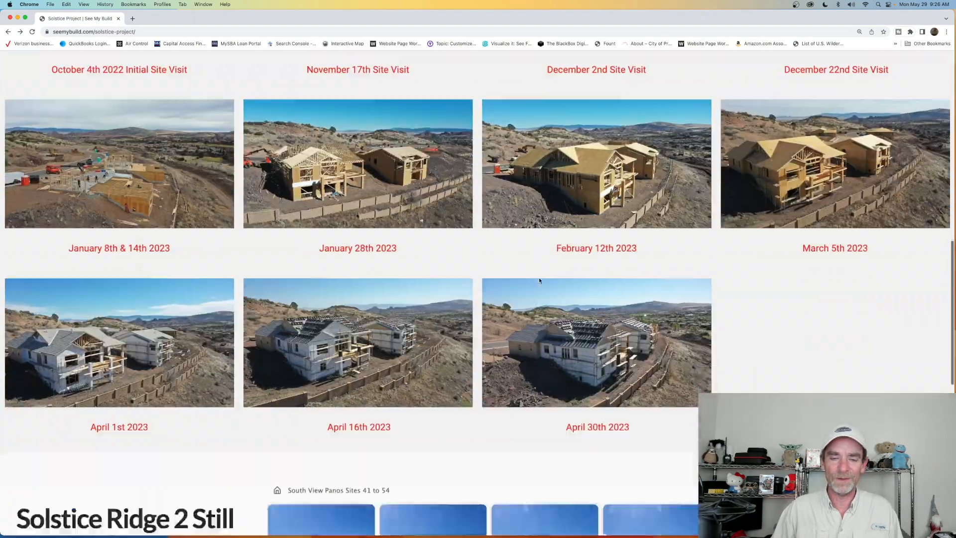
pyautogui.scroll(-5, 539, 279)
pyautogui.scroll(20, 539, 279)
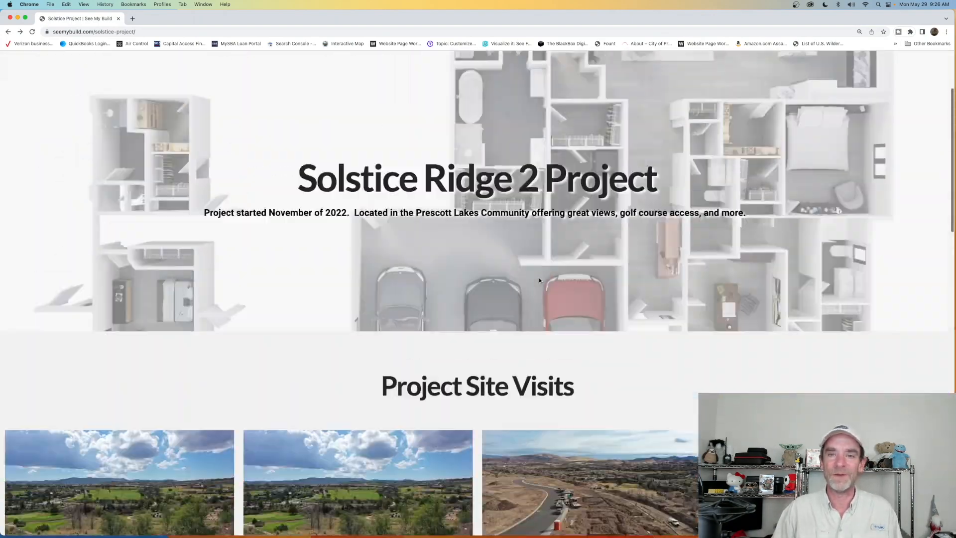
pyautogui.scroll(3, 539, 279)
# - Open the Solstice Project April 30th 2023 page and review its site visit videos down to the orthomosaic section
pyautogui.moveTo(612, 96)
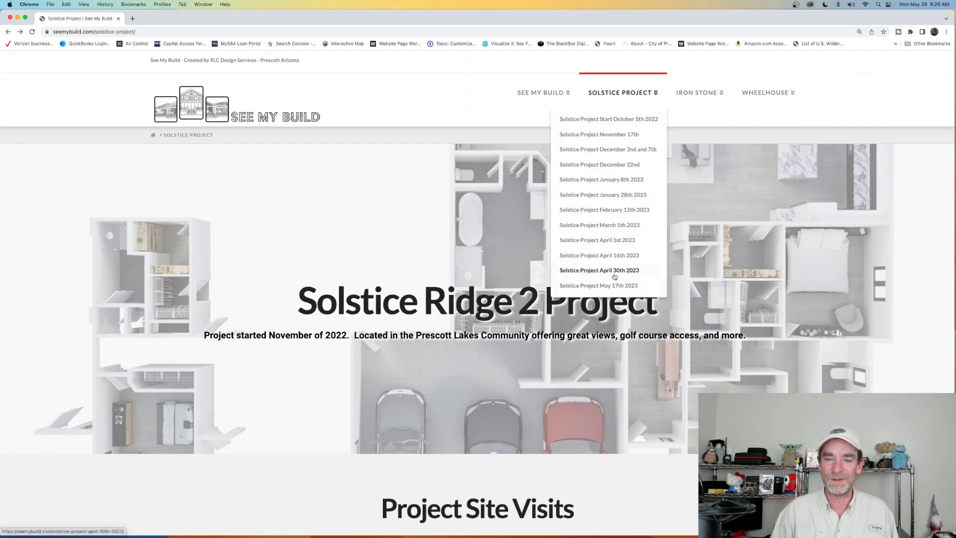
pyautogui.click(613, 274)
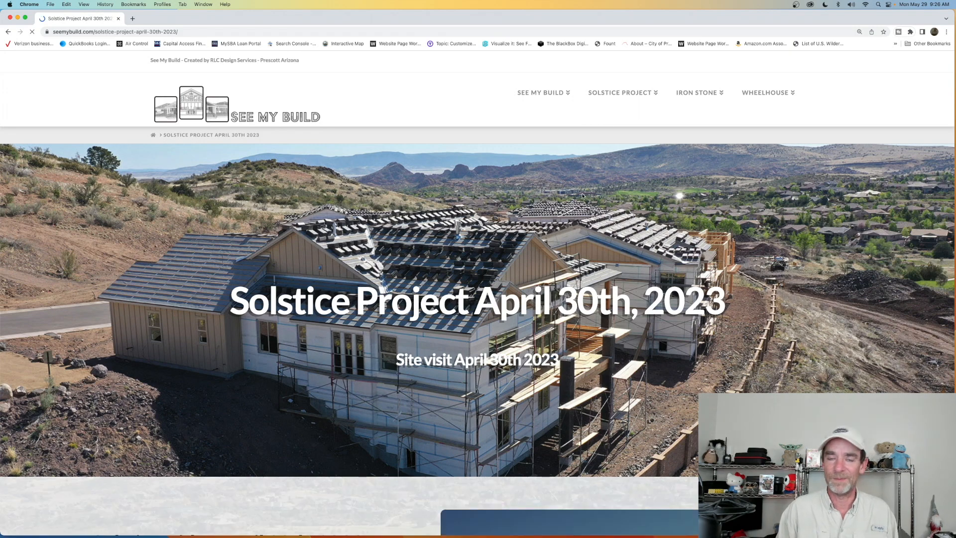
pyautogui.scroll(-2, 491, 195)
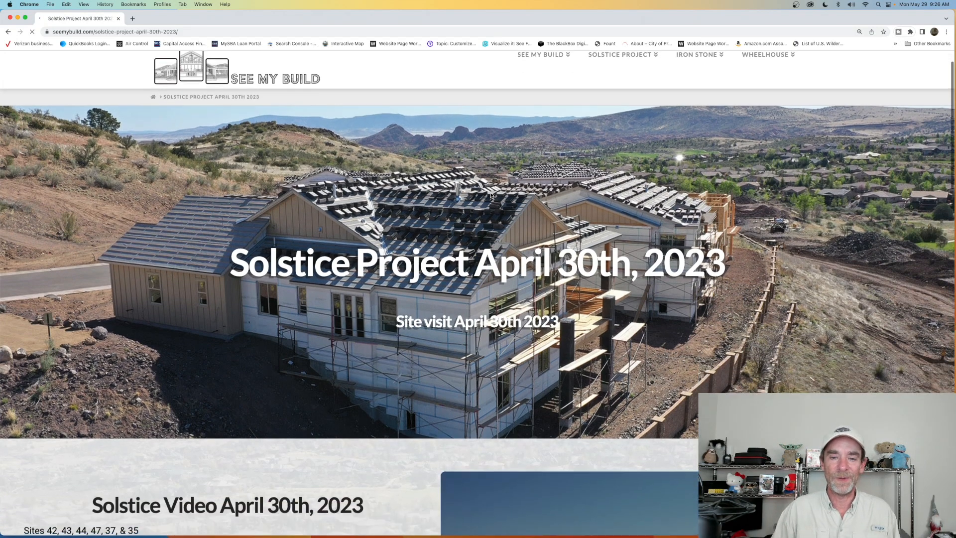
pyautogui.scroll(-3, 491, 195)
pyautogui.scroll(4, 491, 195)
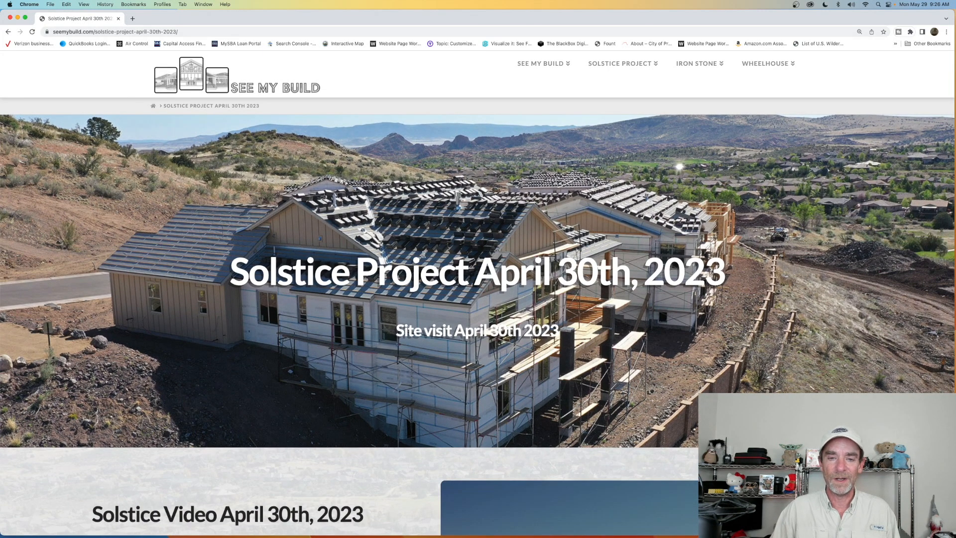
pyautogui.scroll(-10, 437, 250)
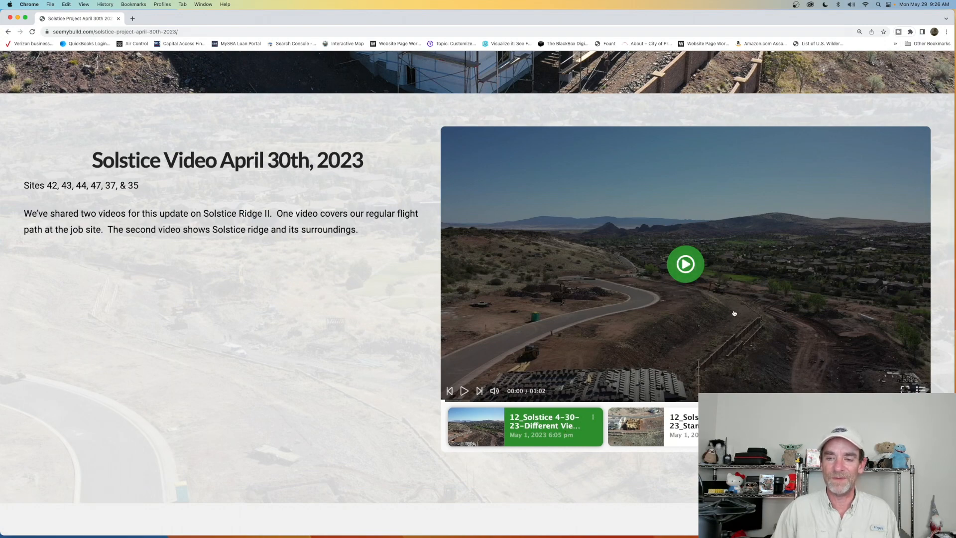
pyautogui.scroll(-3, 708, 298)
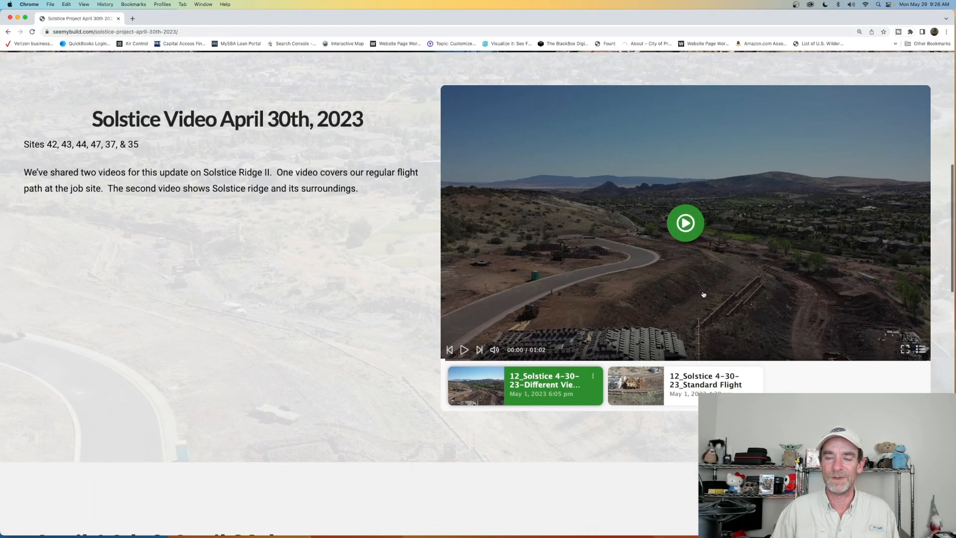
pyautogui.scroll(-6, 704, 294)
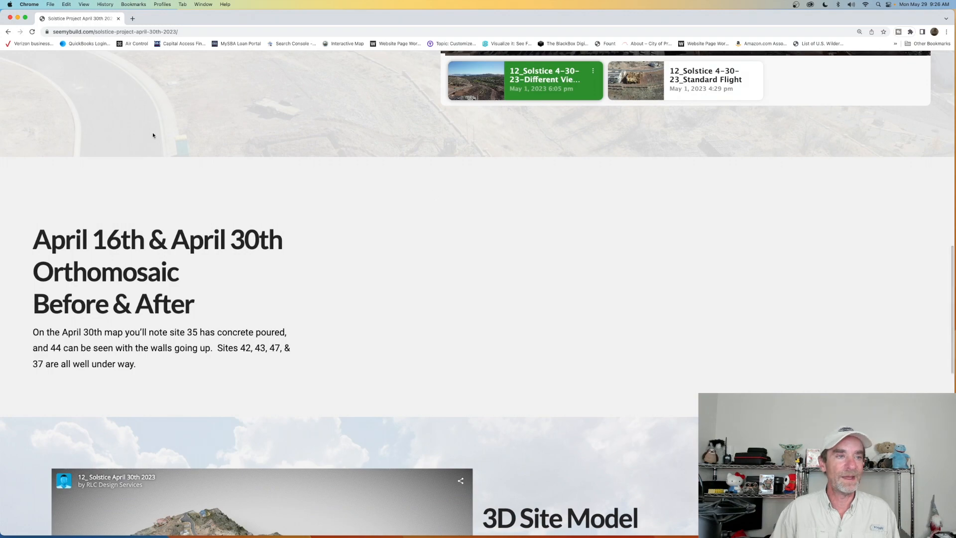
# - Reload the page and slide the April 16th and April 30th orthomosaic divider to reveal more of the April 30th map
pyautogui.click(32, 32)
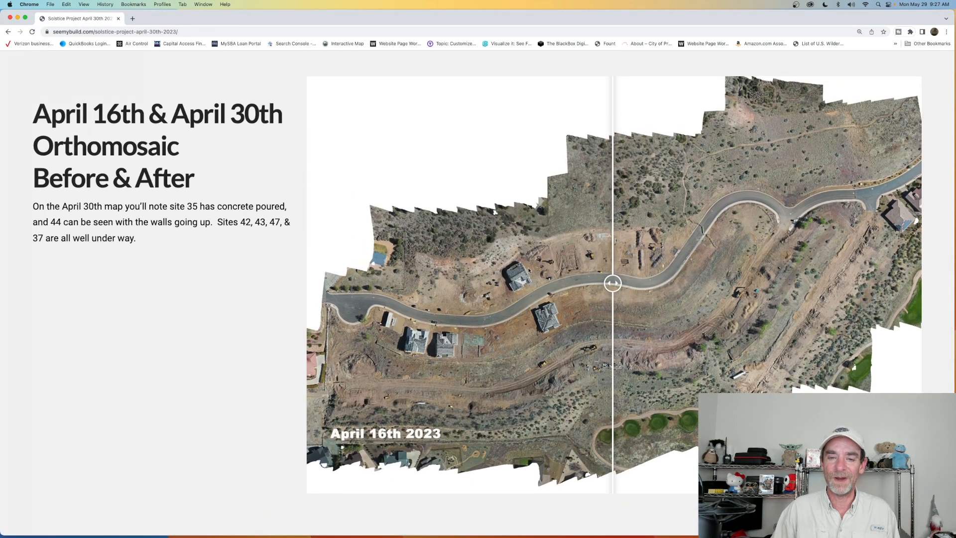
pyautogui.moveTo(610, 284); pyautogui.dragTo(436, 289)
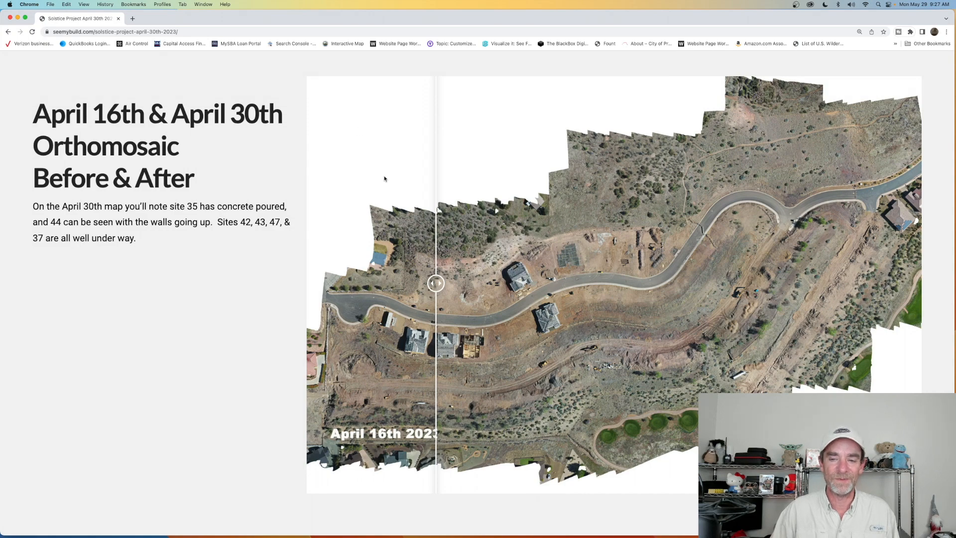
pyautogui.scroll(-5, 384, 179)
pyautogui.scroll(2, 384, 180)
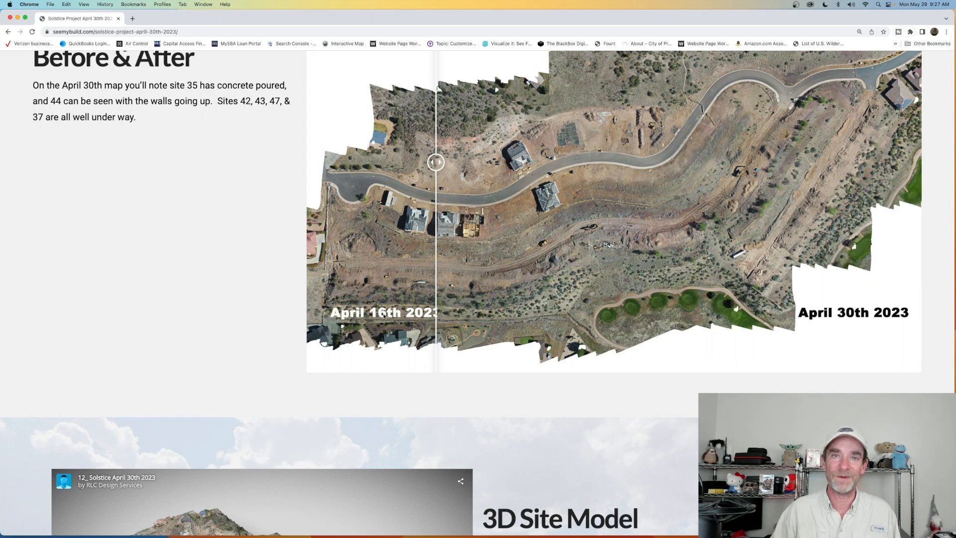
# - Examine the April 30th 3D Site Model and Still Image Gallery sections, then return to the start of the page
pyautogui.scroll(-6, 444, 284)
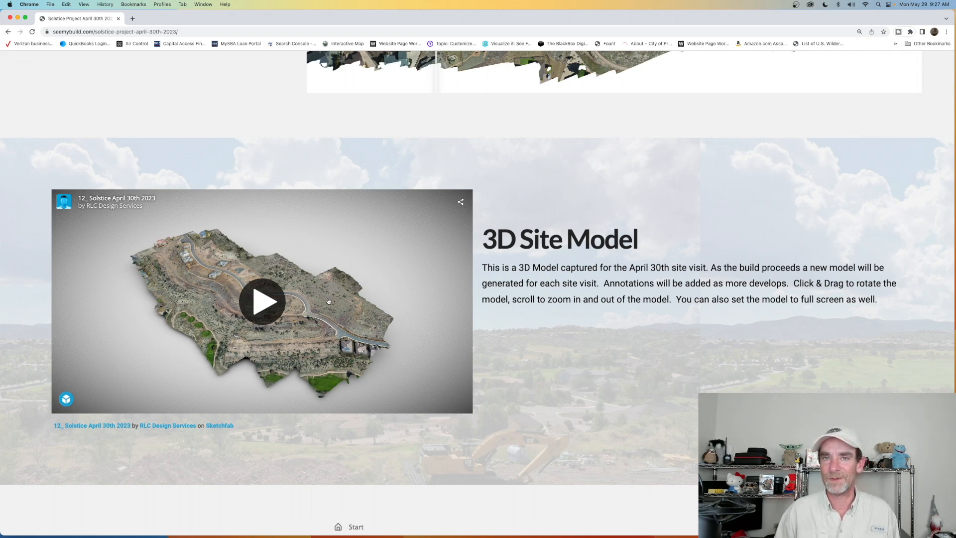
pyautogui.scroll(-10, 331, 301)
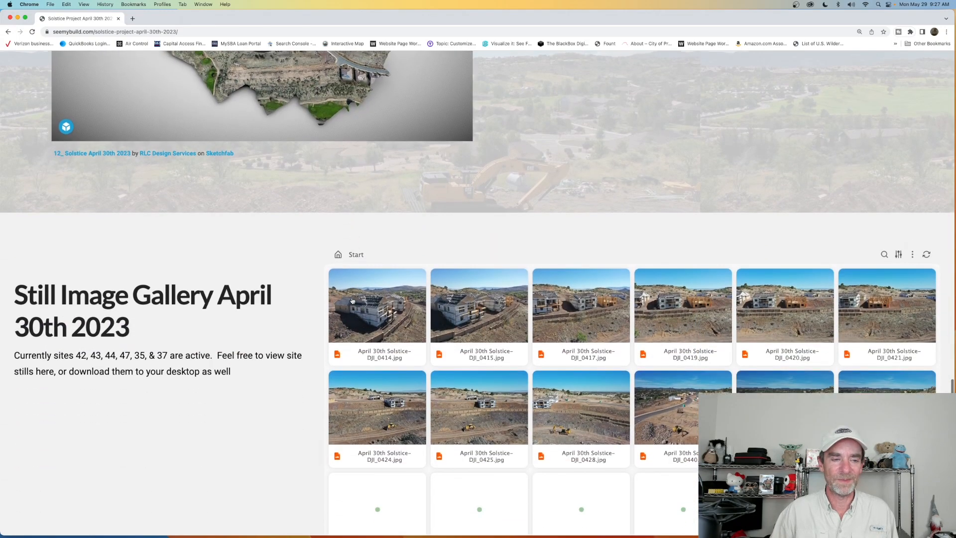
pyautogui.scroll(-1, 349, 301)
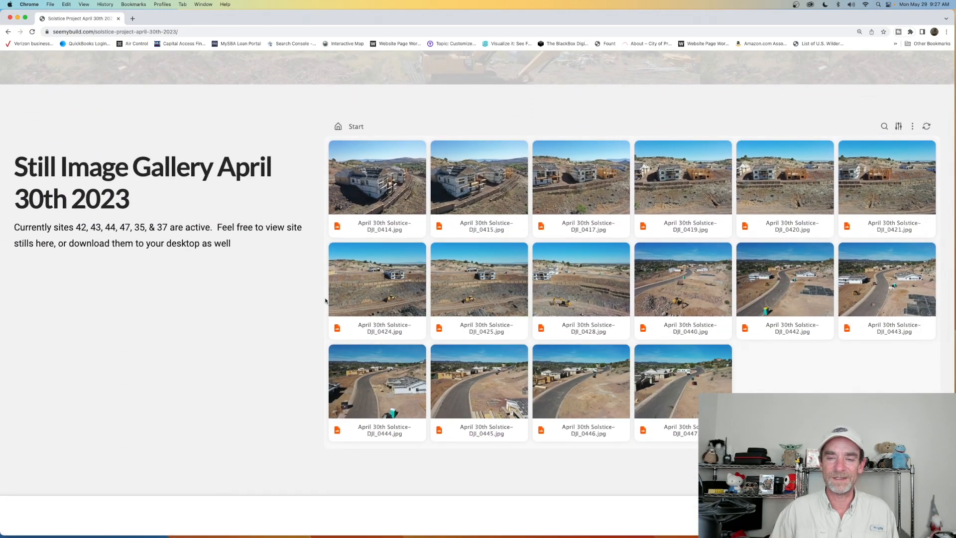
pyautogui.scroll(20, 325, 301)
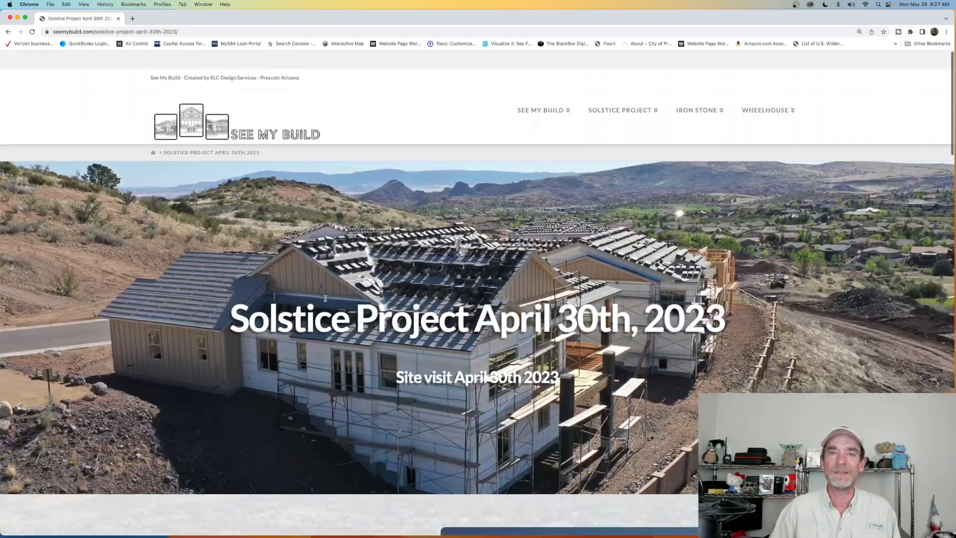